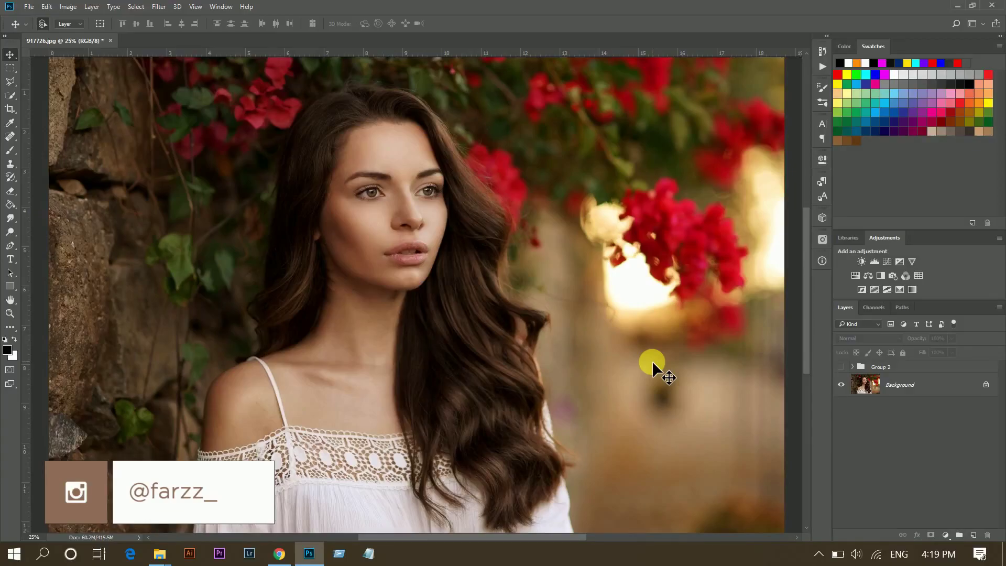
Toggle Group 2's colour grade off and back on to compare with the original.
click(841, 367)
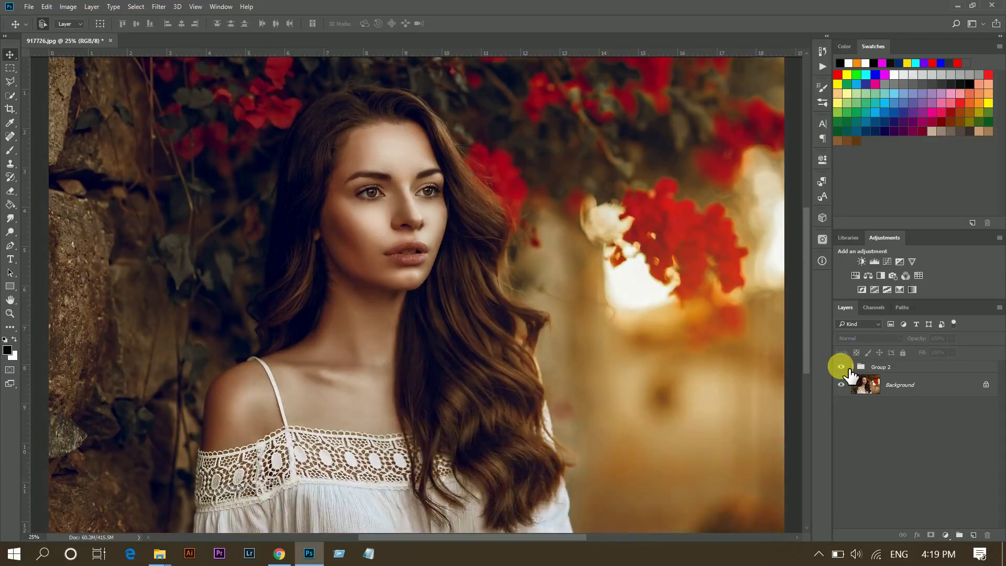
click(841, 367)
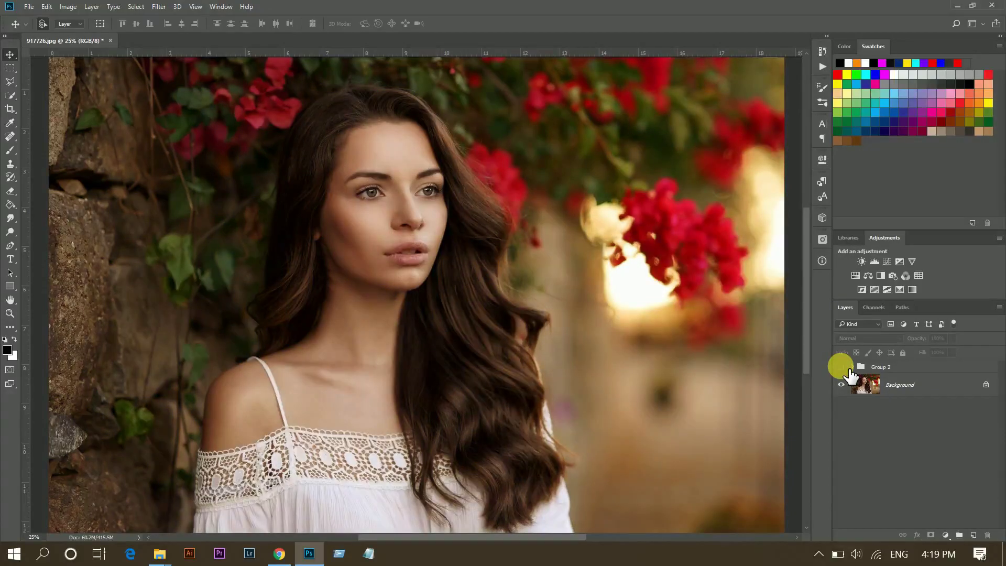
click(841, 367)
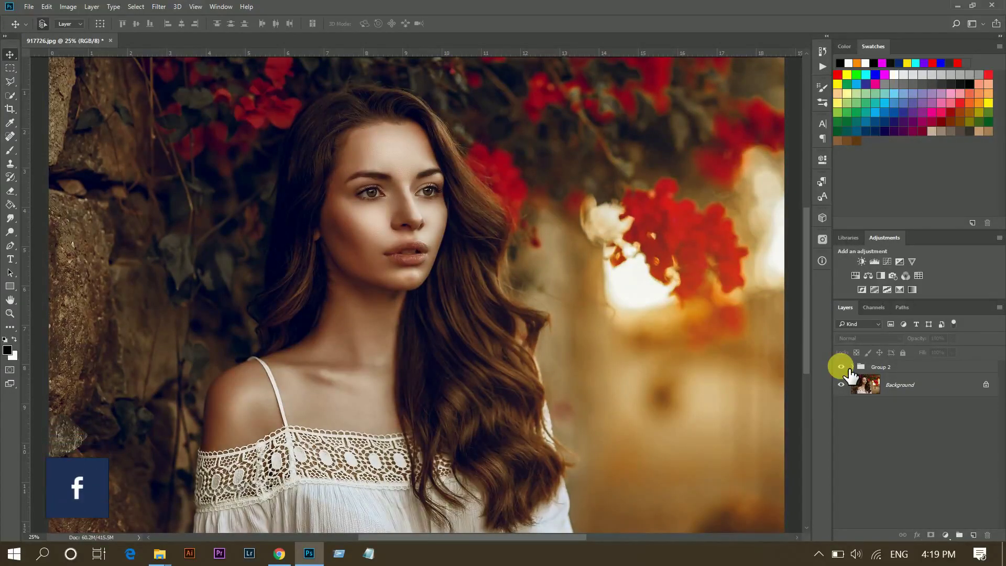
Expand Group 2 and hide every layer inside it.
click(853, 367)
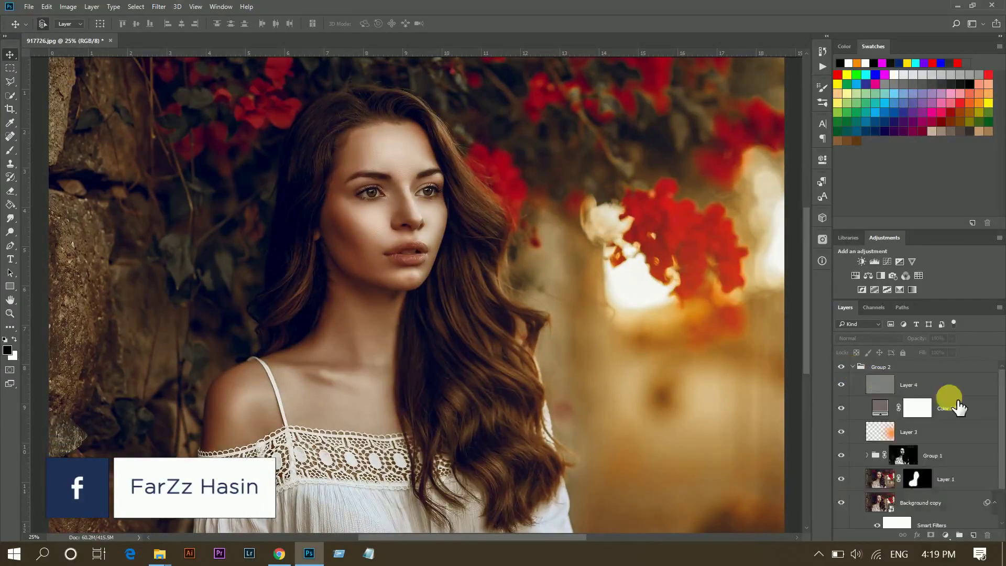
scroll(1001, 451, down, 2)
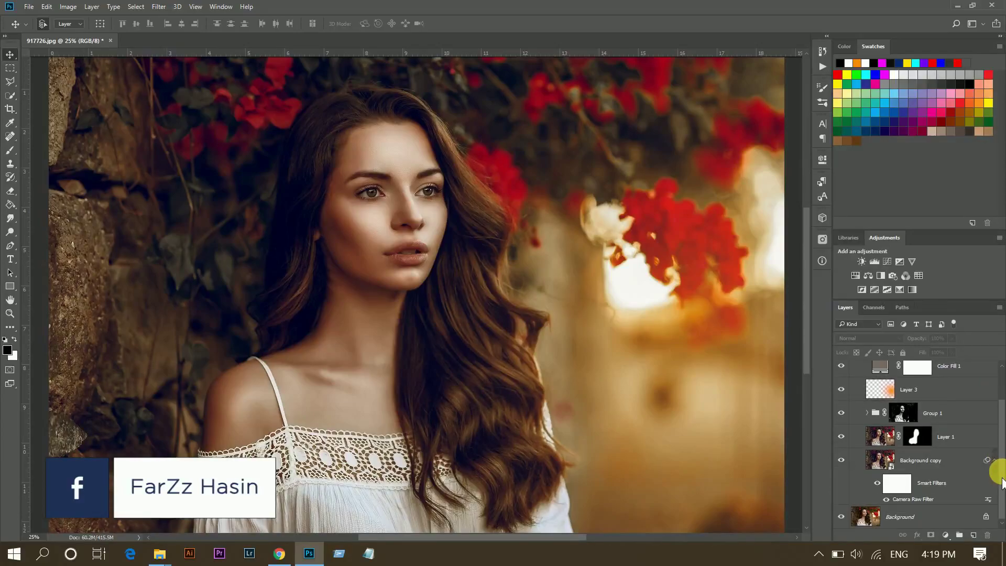
drag(995, 471, 994, 360)
drag(853, 381, 841, 503)
drag(1001, 393, 996, 449)
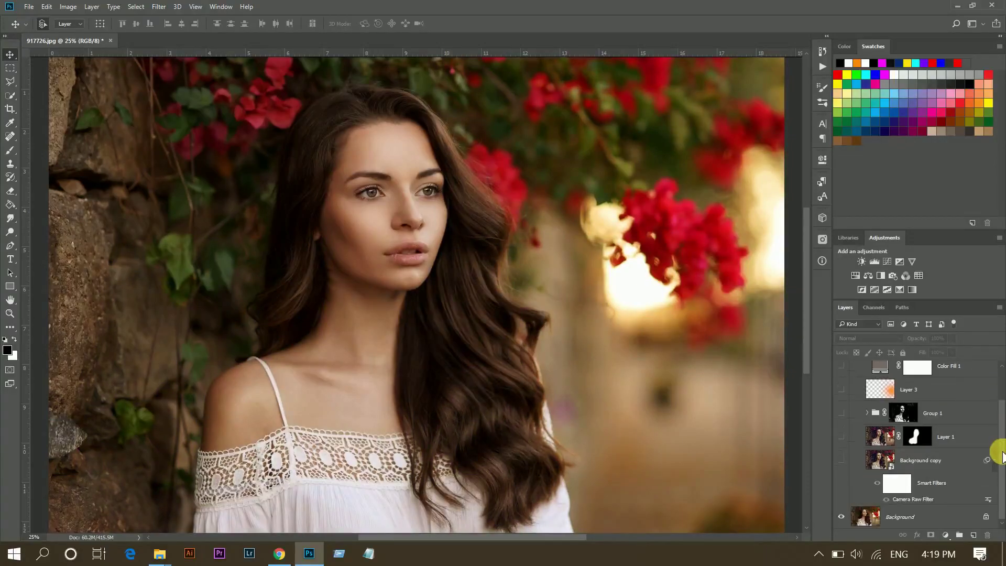
Re-enable Background copy, Layer 1, Group 1, Layer 3 and Color Fill 1 one by one.
click(842, 460)
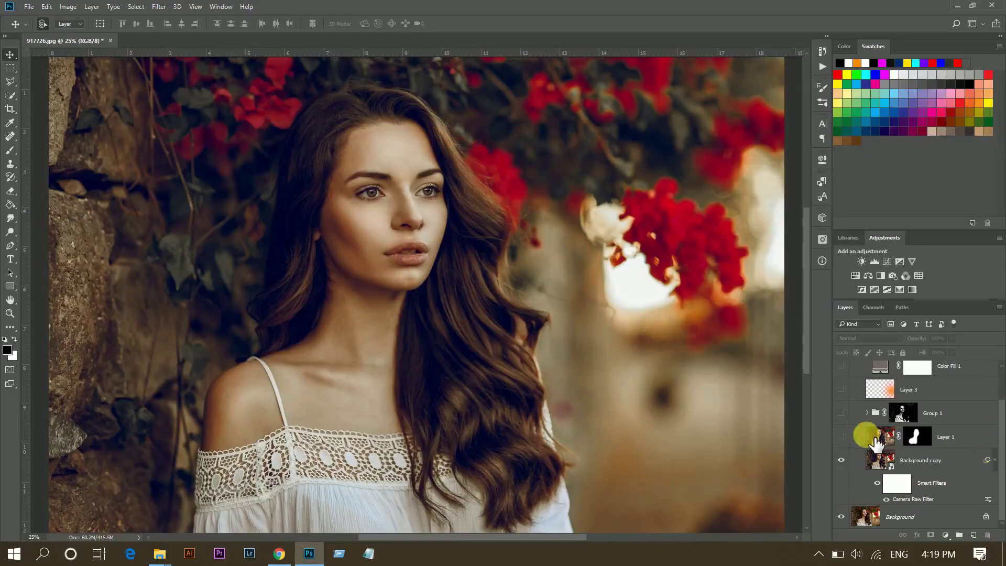
click(841, 436)
click(841, 414)
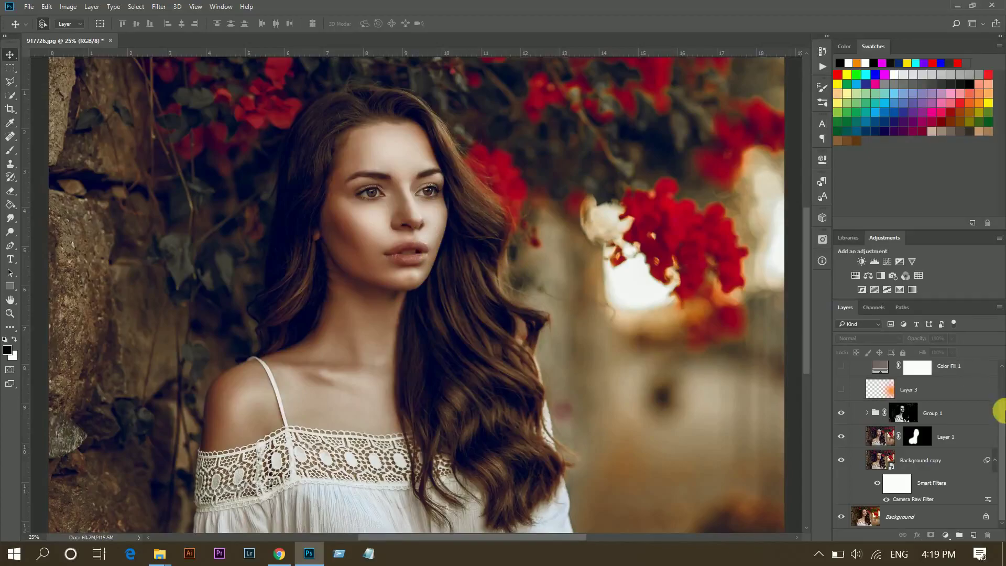
drag(1000, 426, 1001, 388)
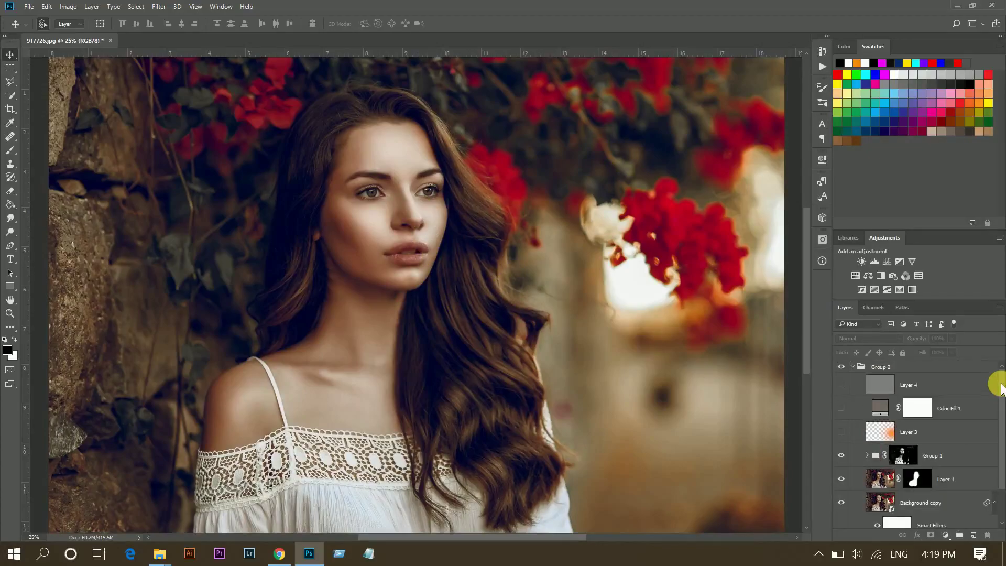
click(841, 432)
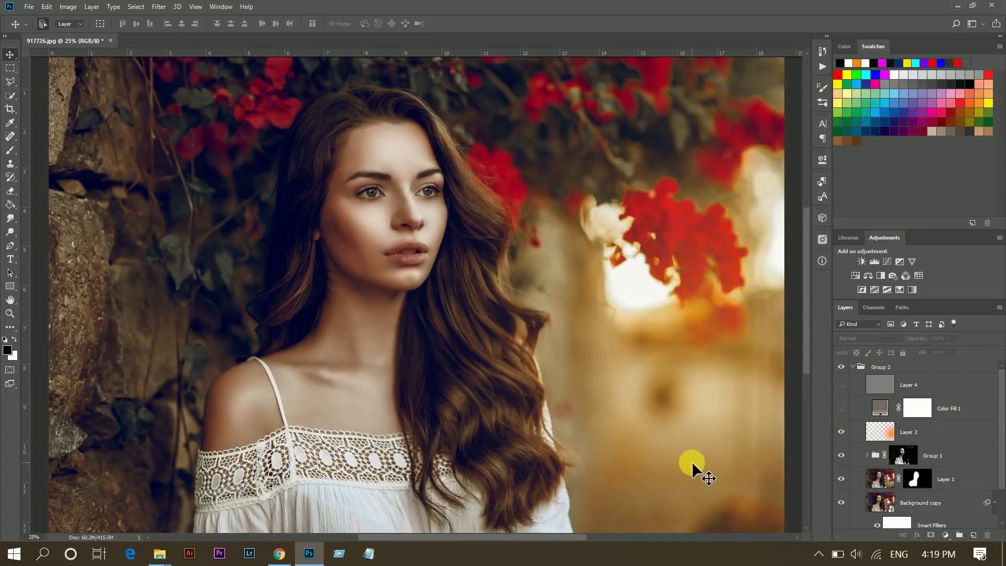
click(841, 408)
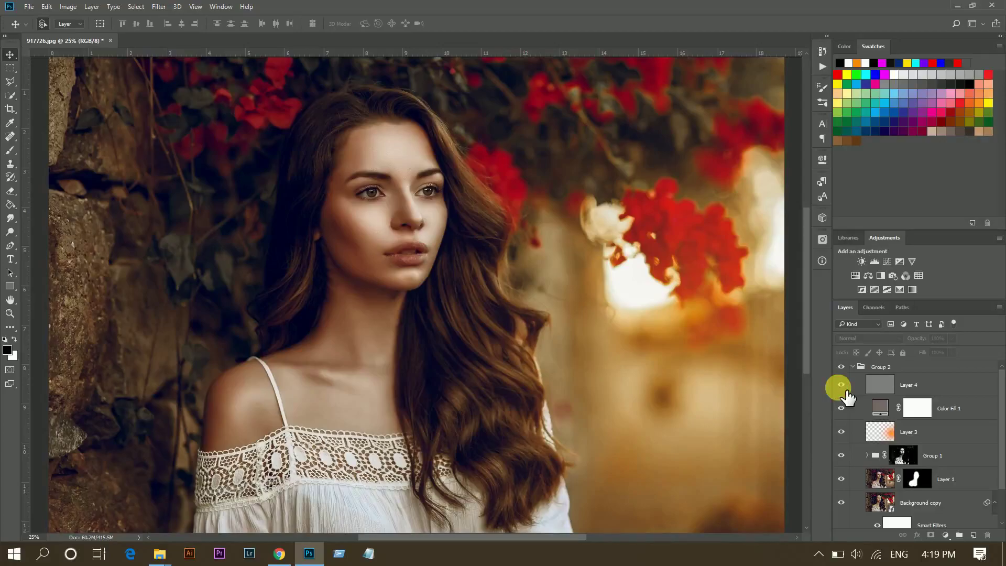
Zoom in on the face, compare Group 2 off and on, then fit the photo to screen.
key(ctrl+plus)
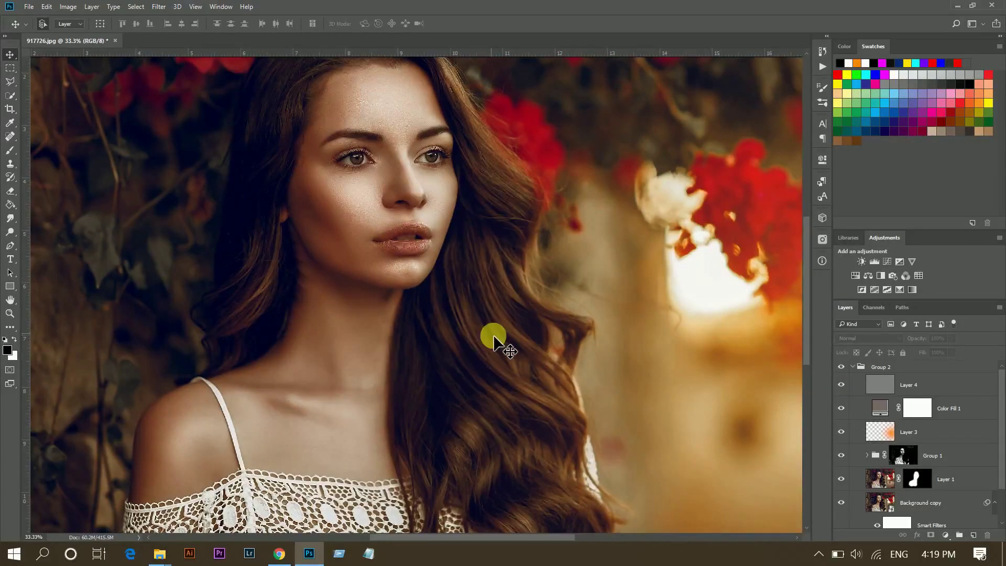
scroll(498, 334, up, 2)
key(ctrl+plus)
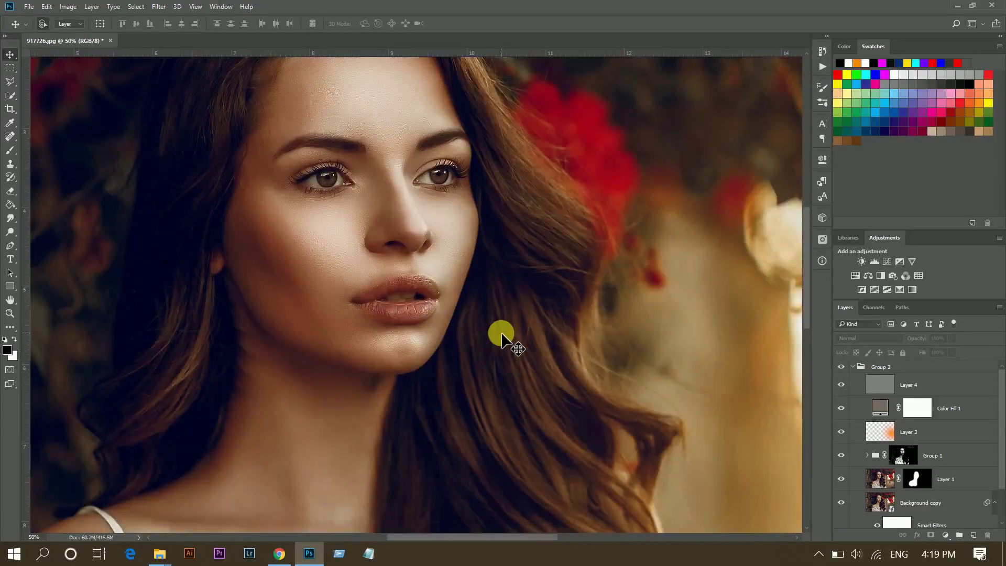
scroll(500, 335, up, 3)
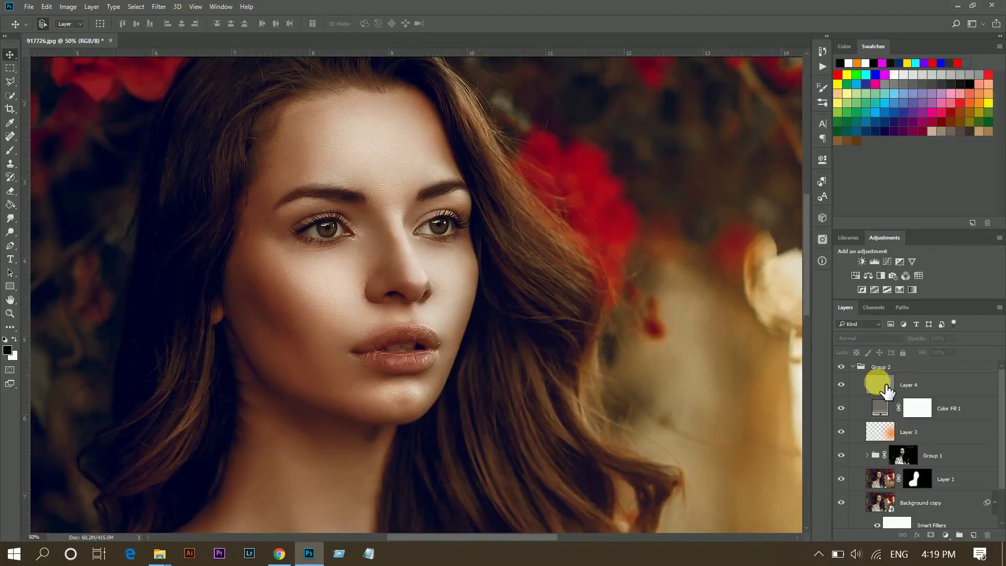
click(840, 366)
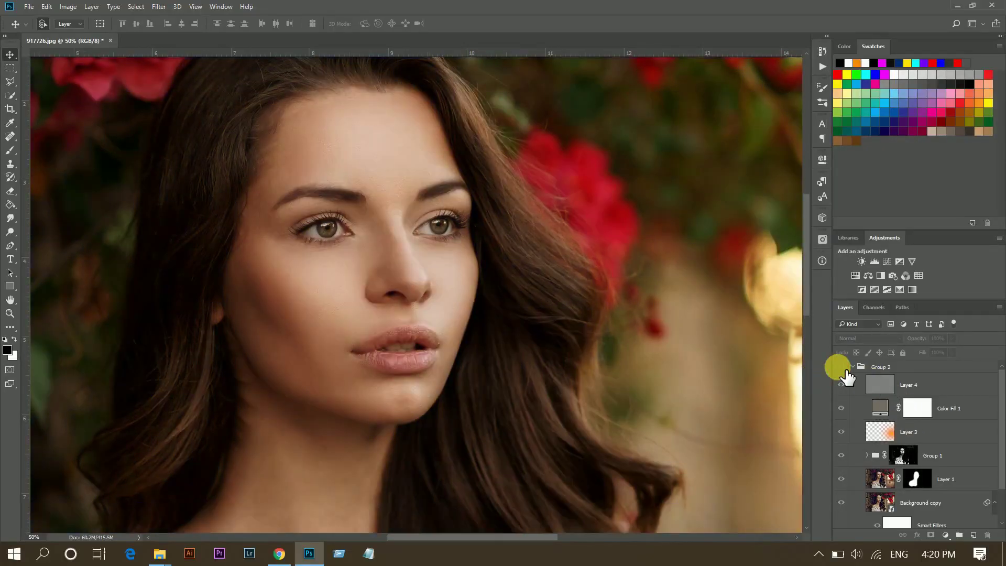
click(841, 367)
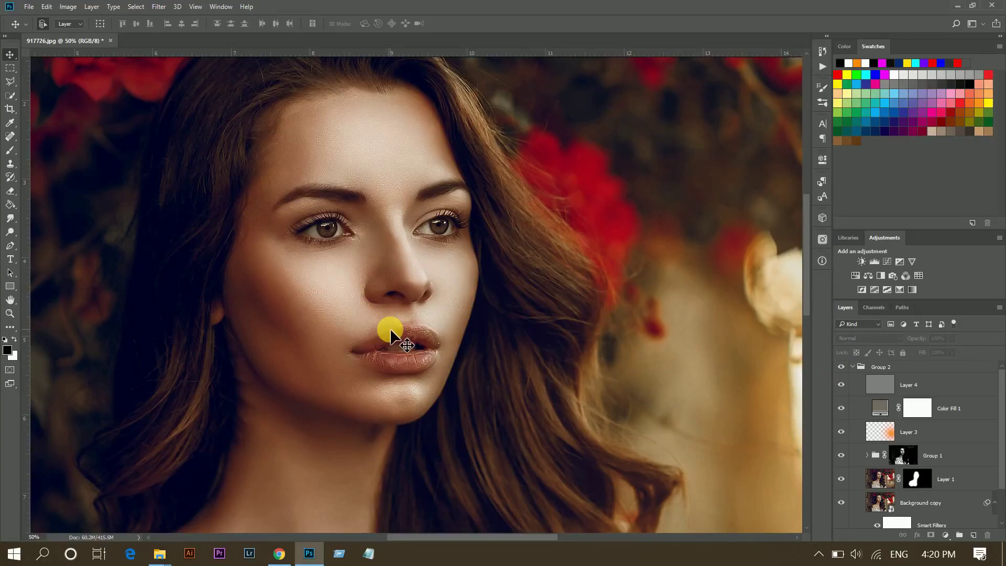
key(ctrl+0)
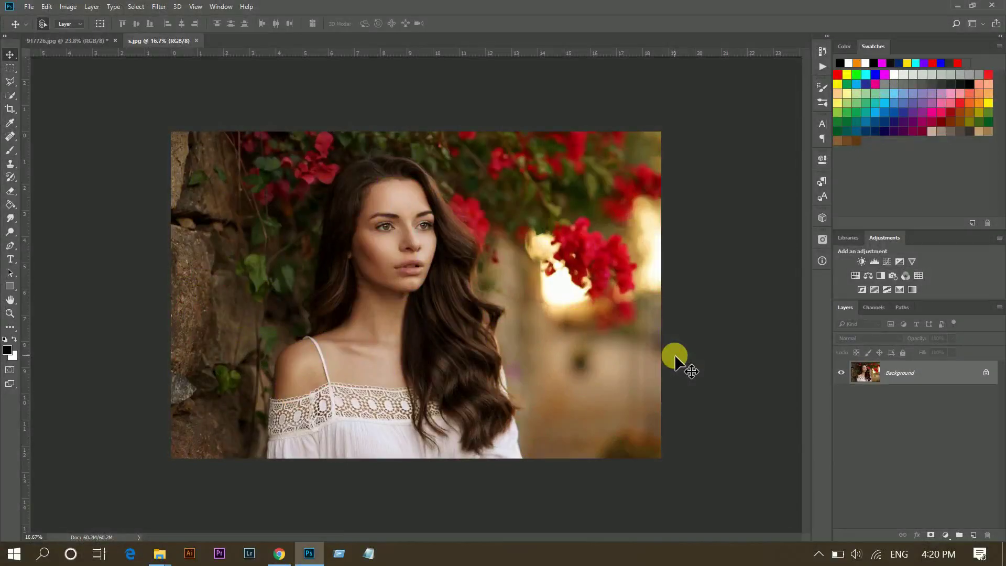
Duplicate s.jpg's Background as Layer 1, make it a smart object, and launch Camera Raw Filter.
key(ctrl+0)
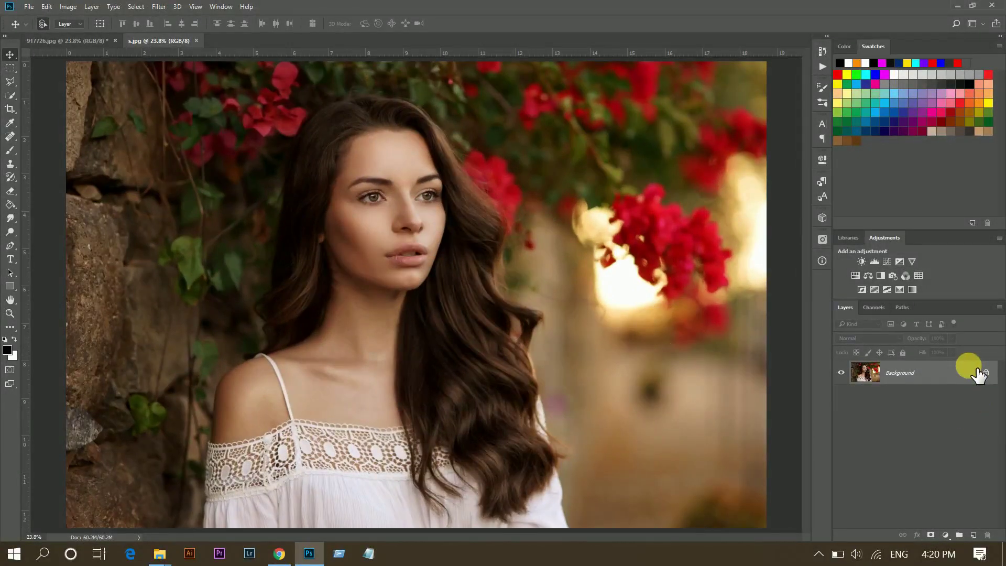
key(ctrl+j)
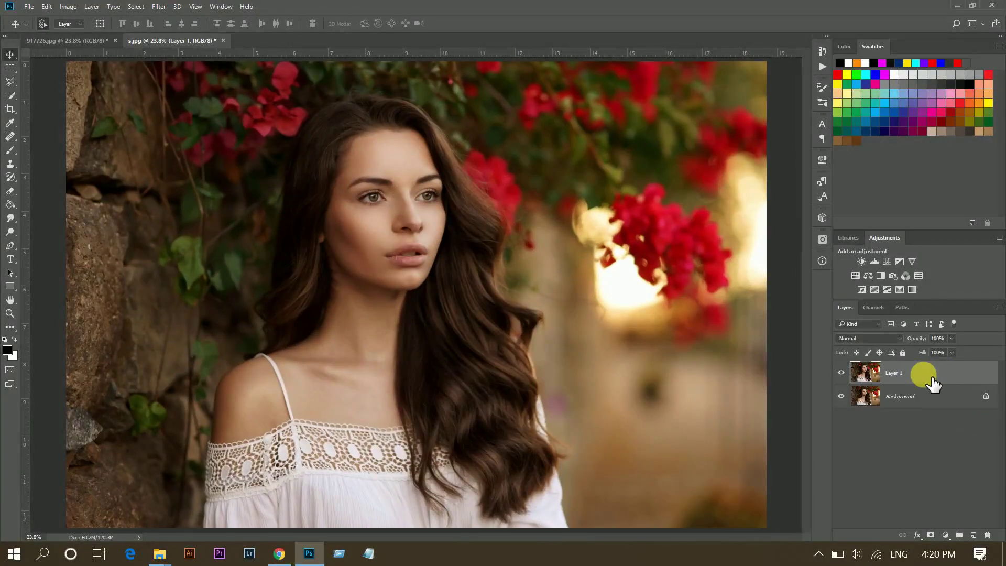
right_click(924, 374)
click(668, 272)
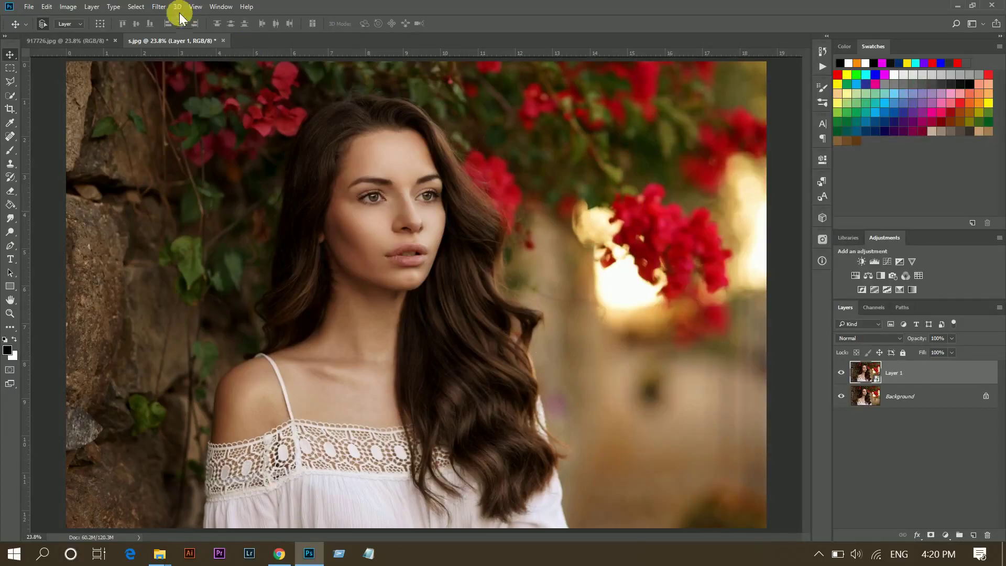
click(159, 6)
click(202, 97)
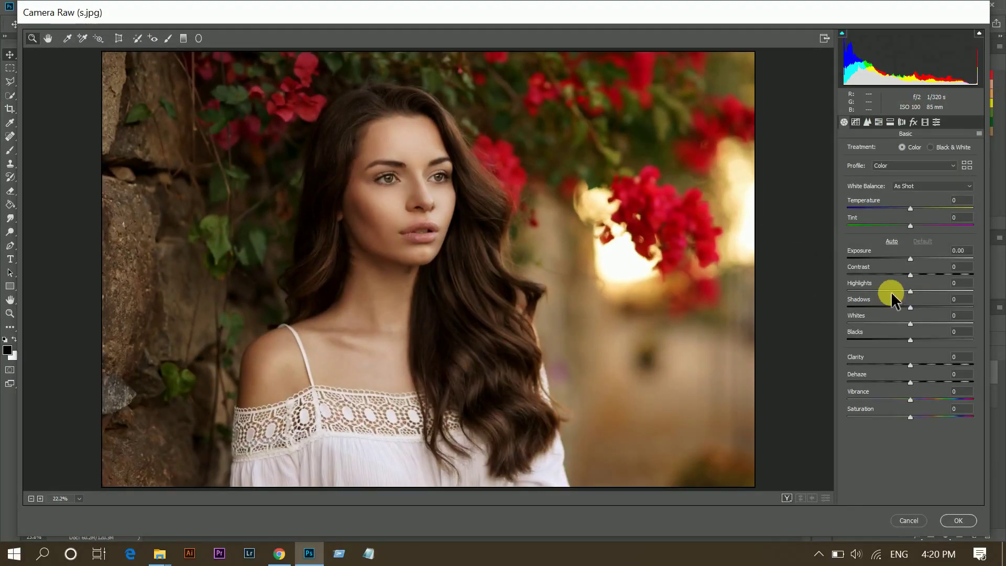
Set Basic Highlights -50, Shadows +33, Whites +24, Clarity +8, Dehaze +18, Vibrance -15, Saturation +2.
drag(891, 290, 879, 288)
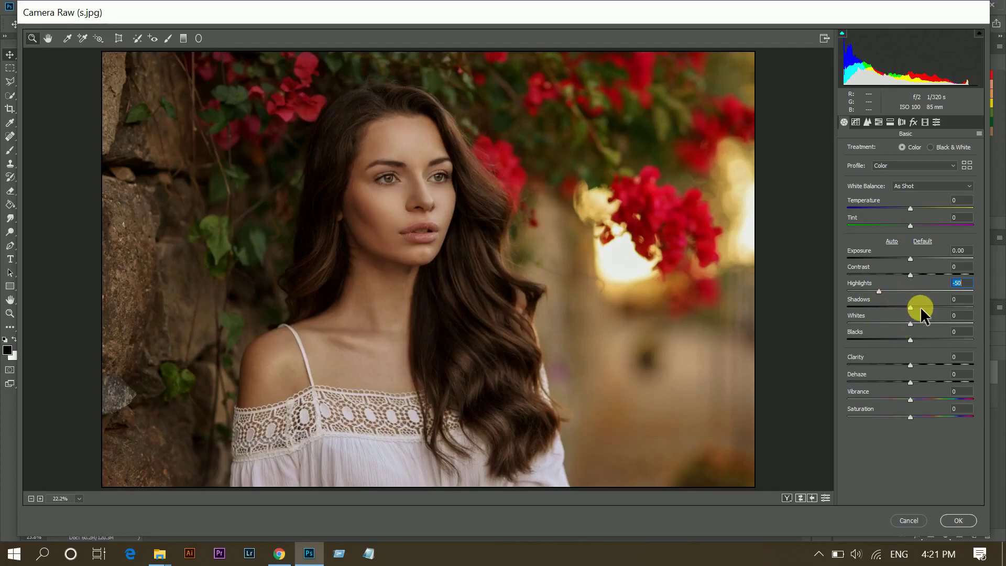
drag(920, 307, 926, 309)
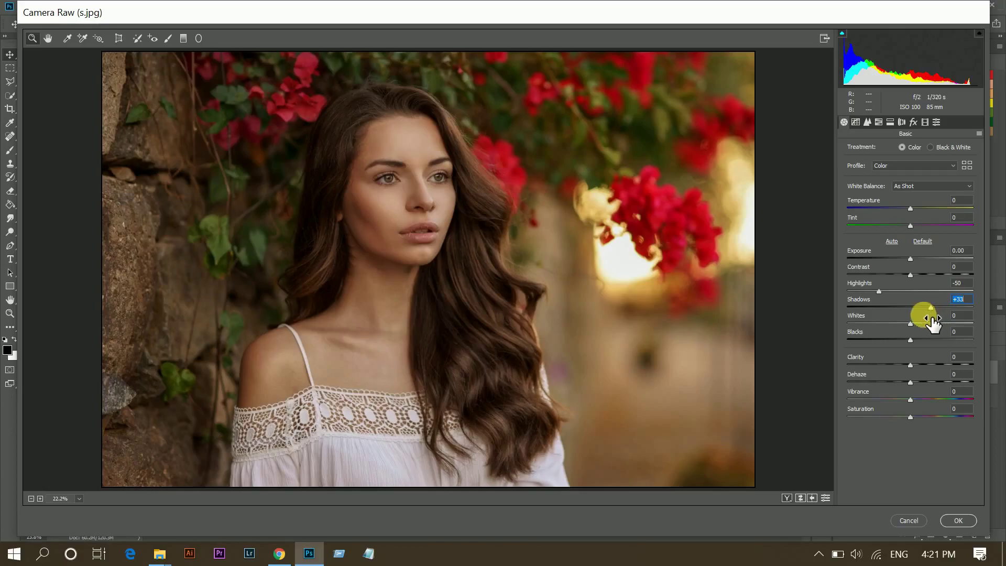
drag(912, 323, 923, 323)
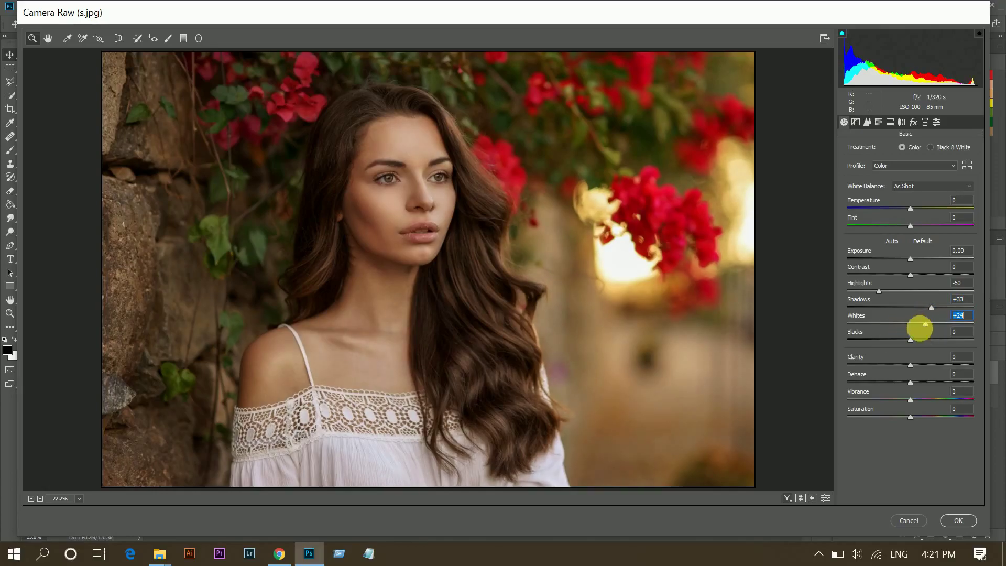
drag(916, 365, 917, 365)
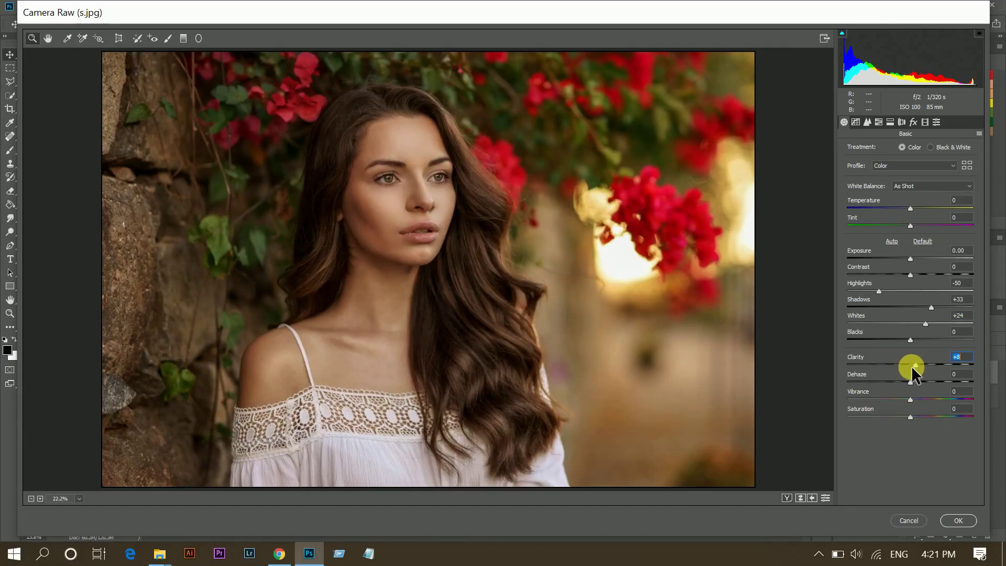
click(922, 381)
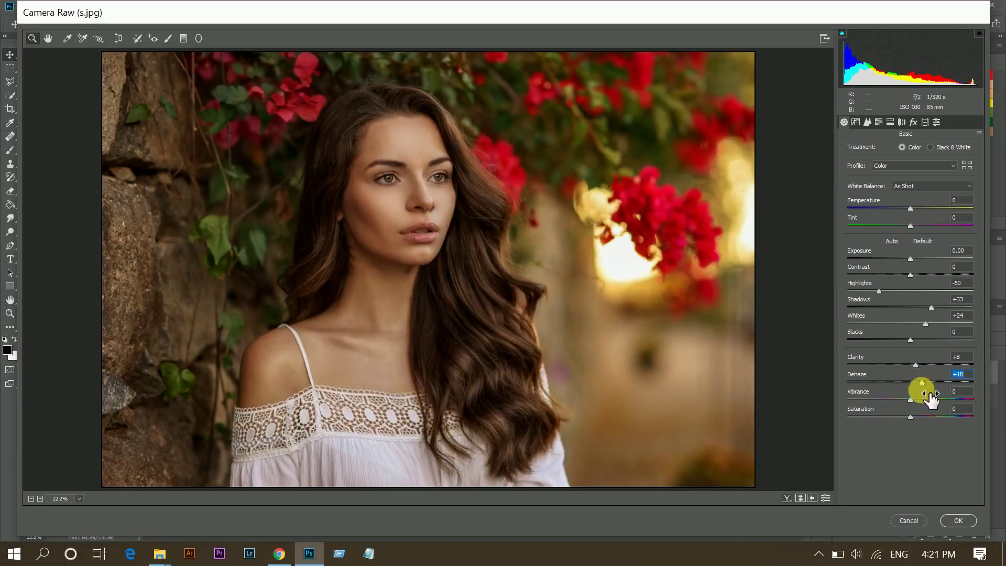
drag(897, 396, 912, 416)
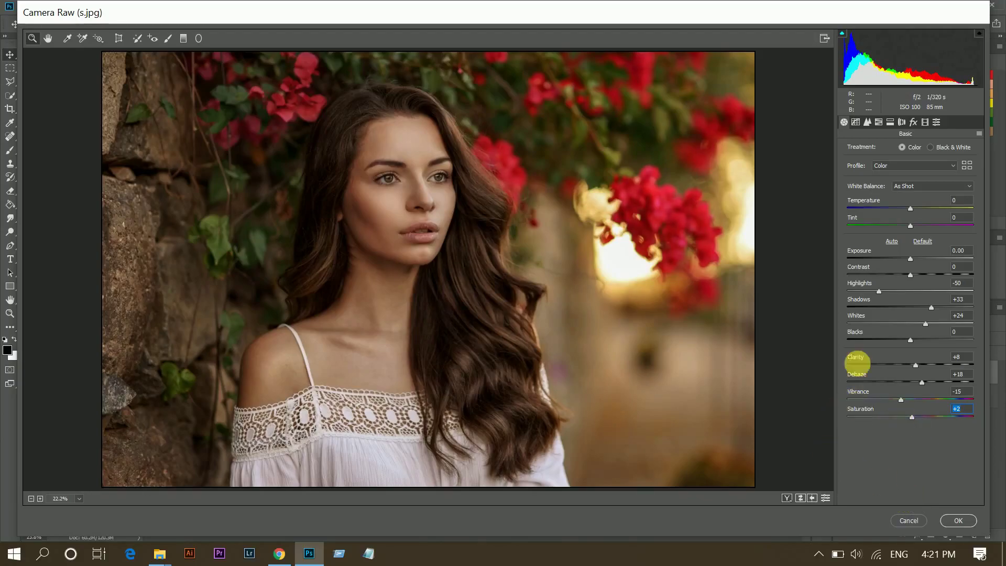
Switch the Point tone curve to the Blue channel and lift its black endpoint.
click(856, 122)
click(885, 187)
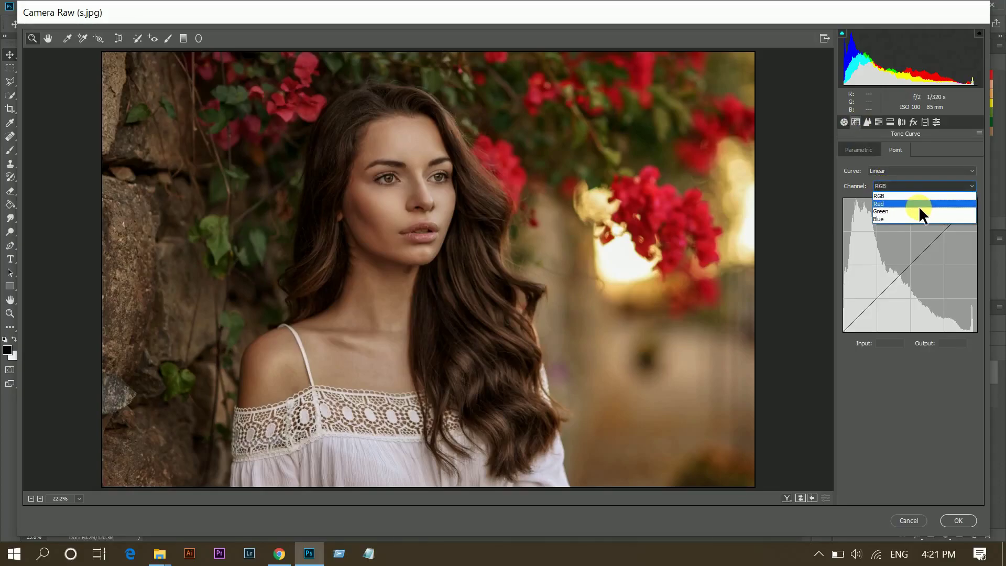
click(914, 219)
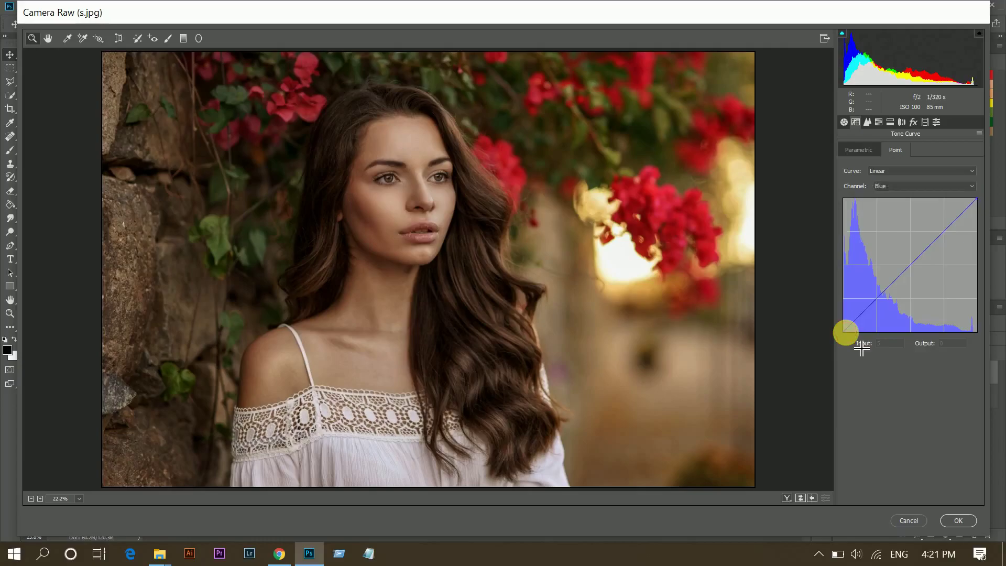
click(847, 333)
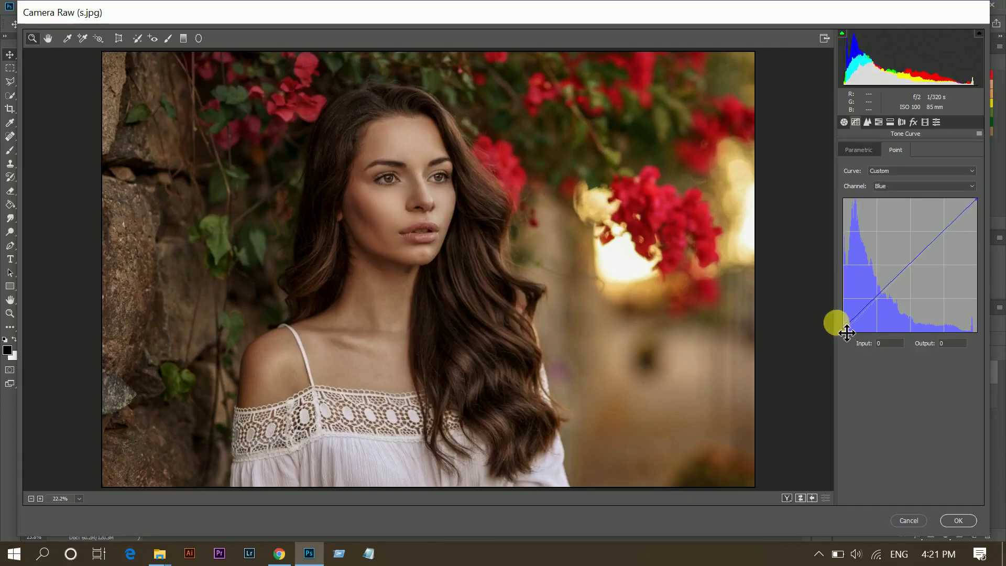
drag(847, 333, 846, 325)
click(894, 343)
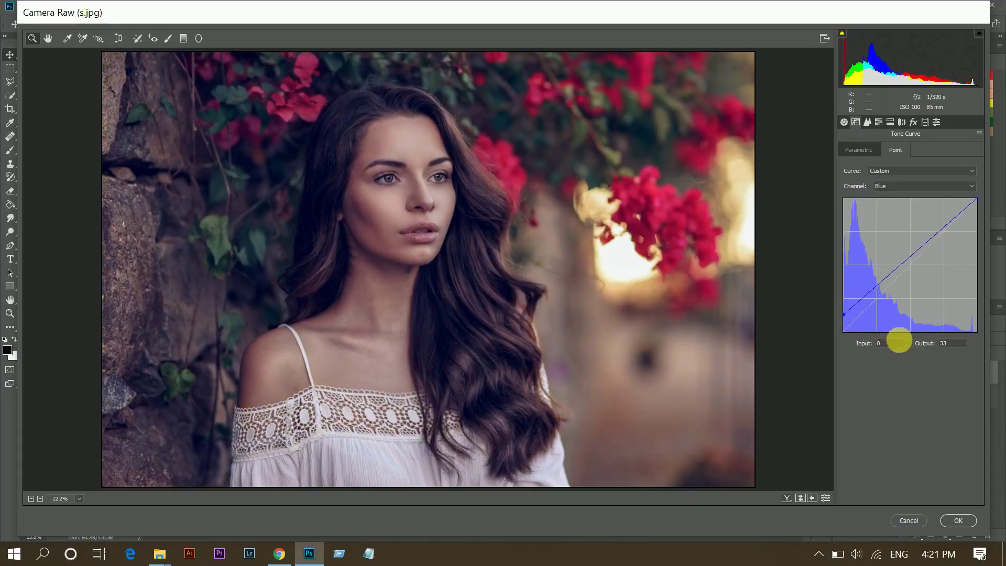
key(Tab)
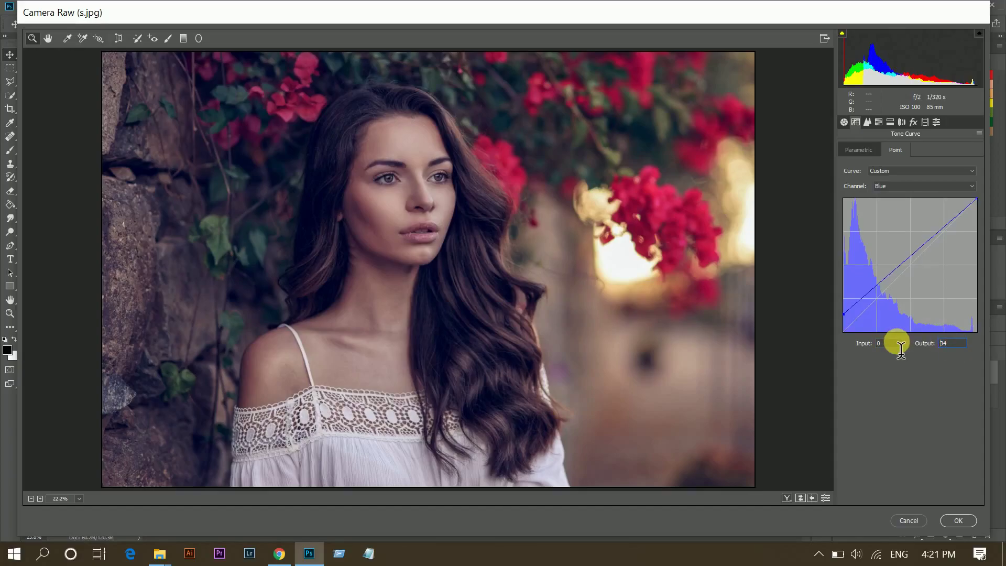
key(Up)
key(Up)
key(Up)
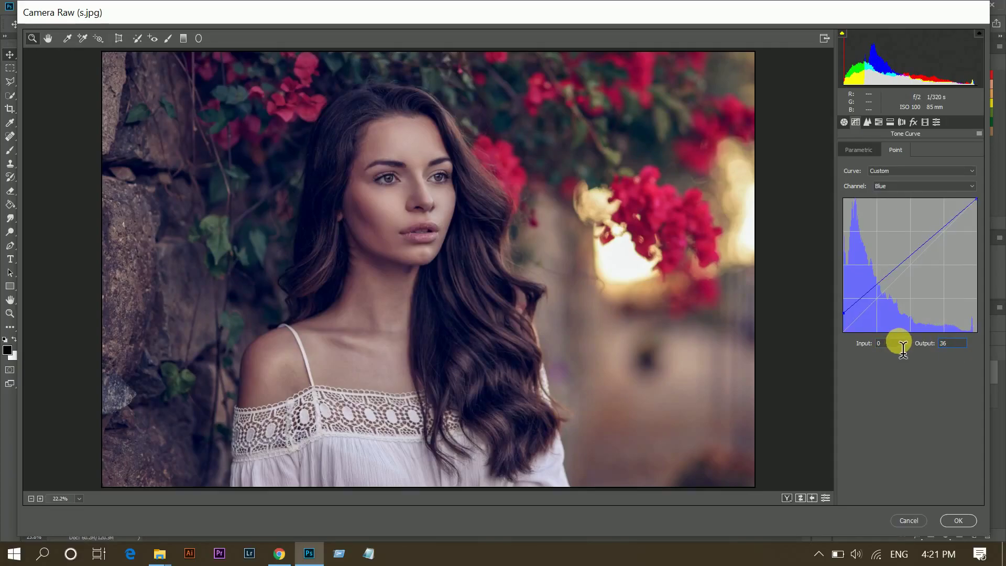
Add Blue curve points at 28/39 and 109/98.
click(877, 293)
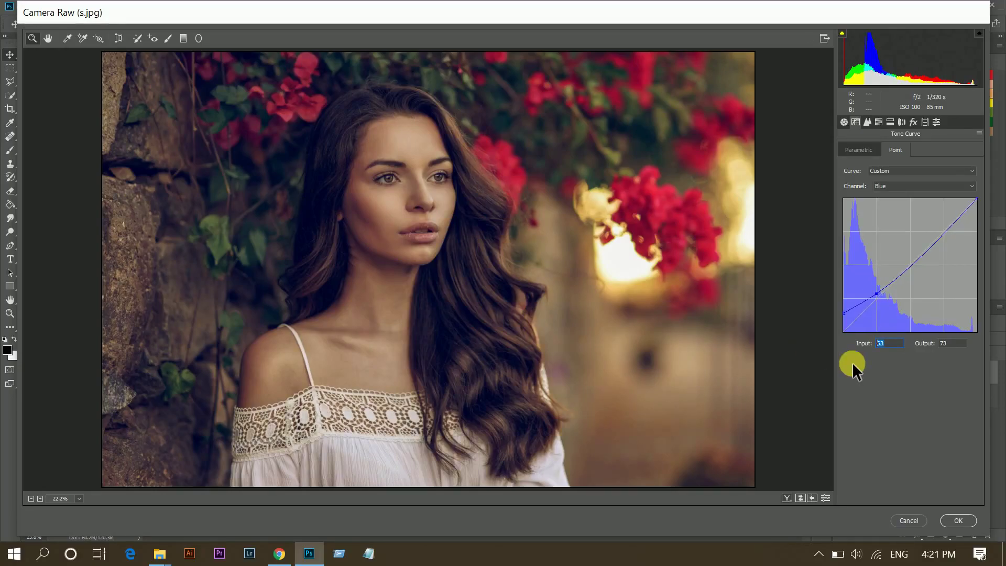
text(28)
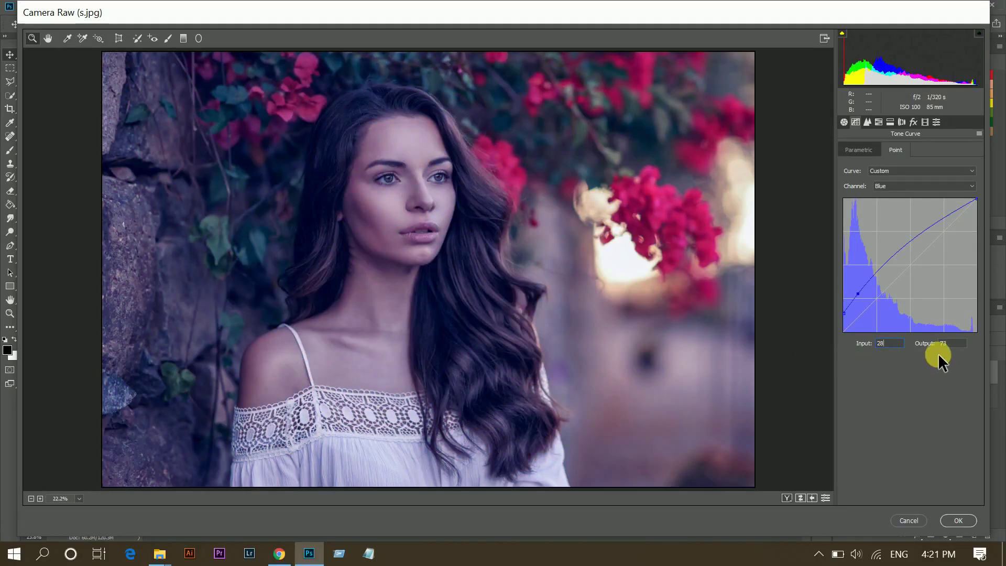
key(Tab)
text(39)
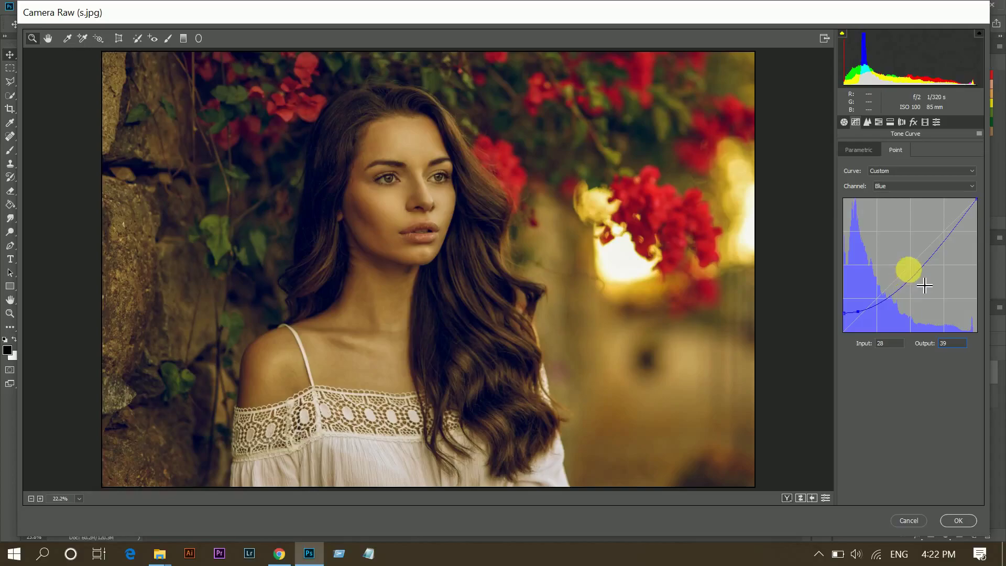
click(908, 269)
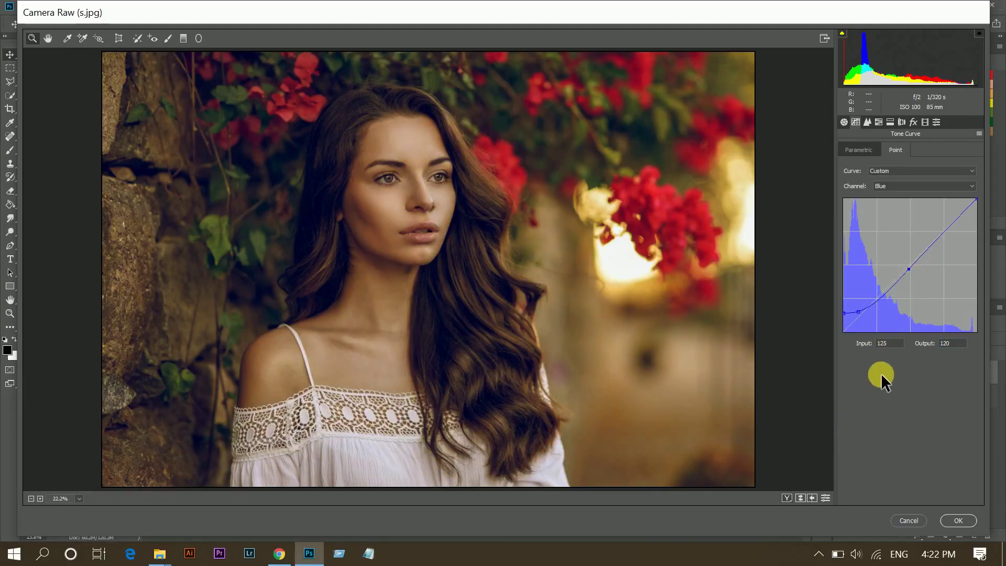
double_click(899, 347)
text(109)
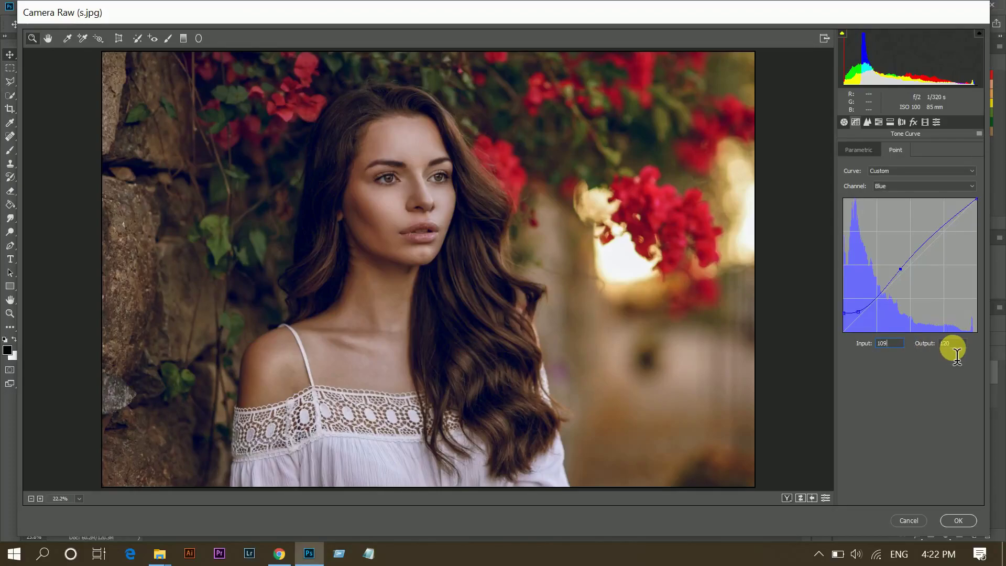
double_click(951, 344)
text(9)
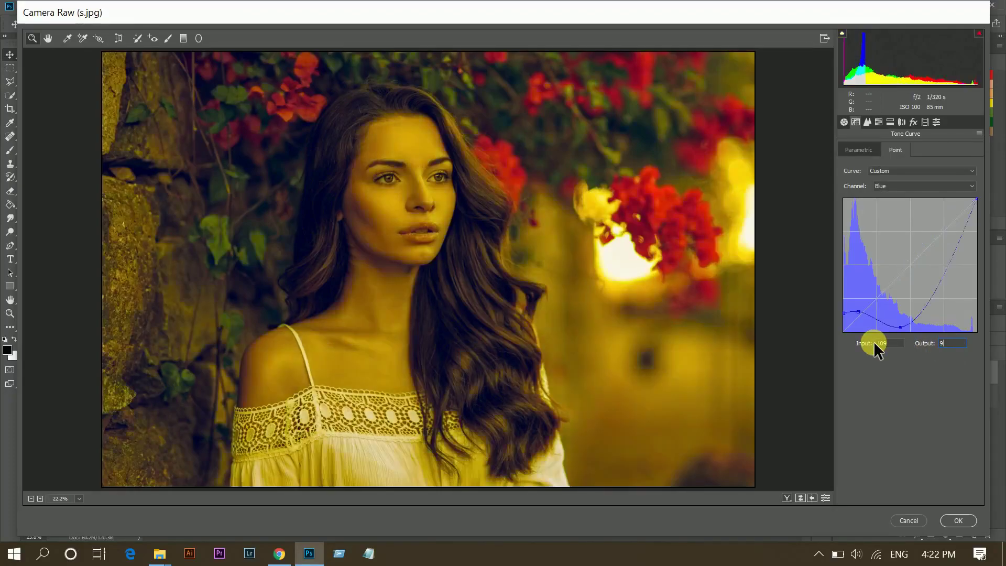
text(8)
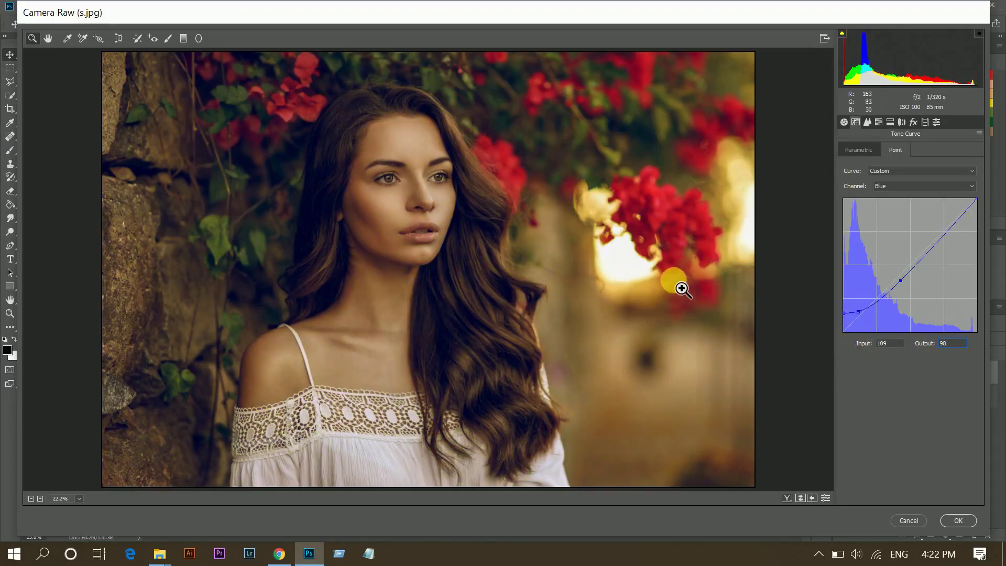
Switch the curve to the Red channel and add a point at 82/78.
click(890, 186)
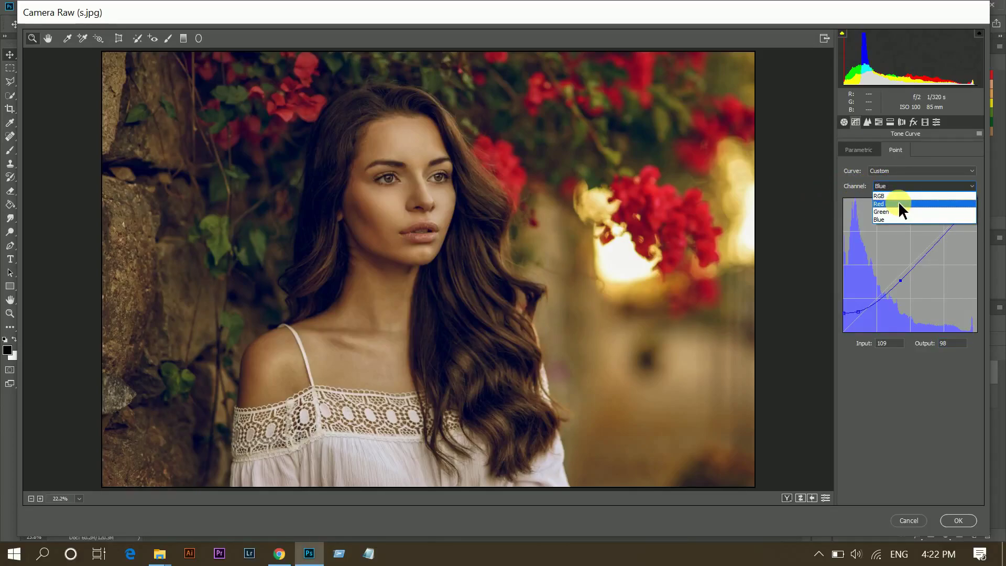
click(899, 205)
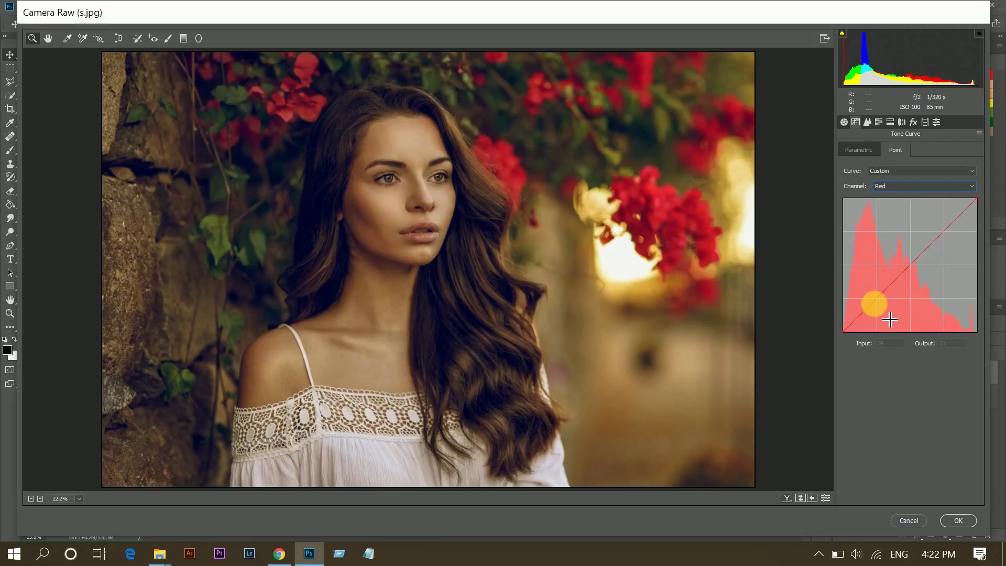
click(875, 304)
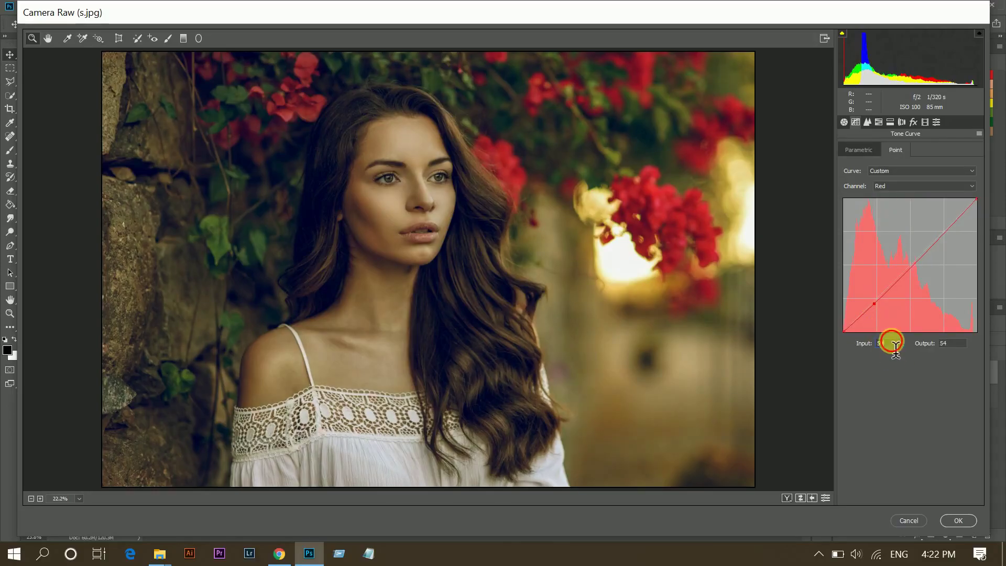
drag(893, 344, 845, 339)
text(82)
drag(961, 355, 883, 341)
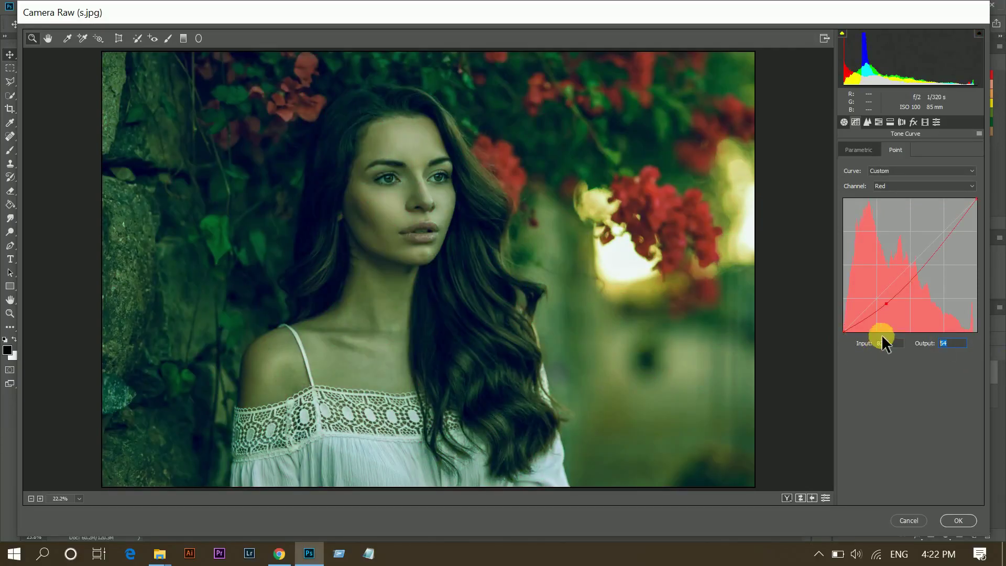
text(78)
key(Return)
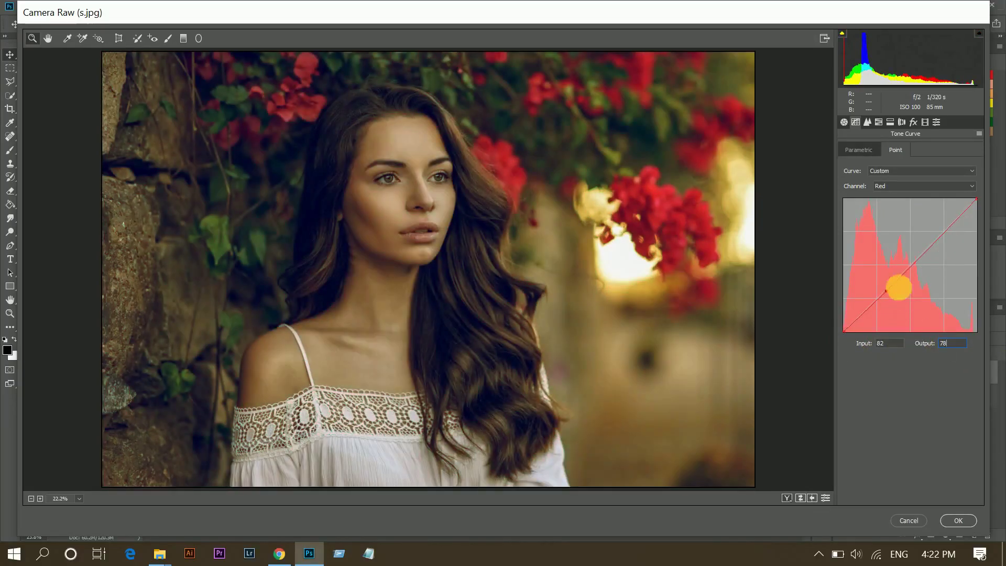
Add a second Red curve point mapping 147 to 142.
click(905, 270)
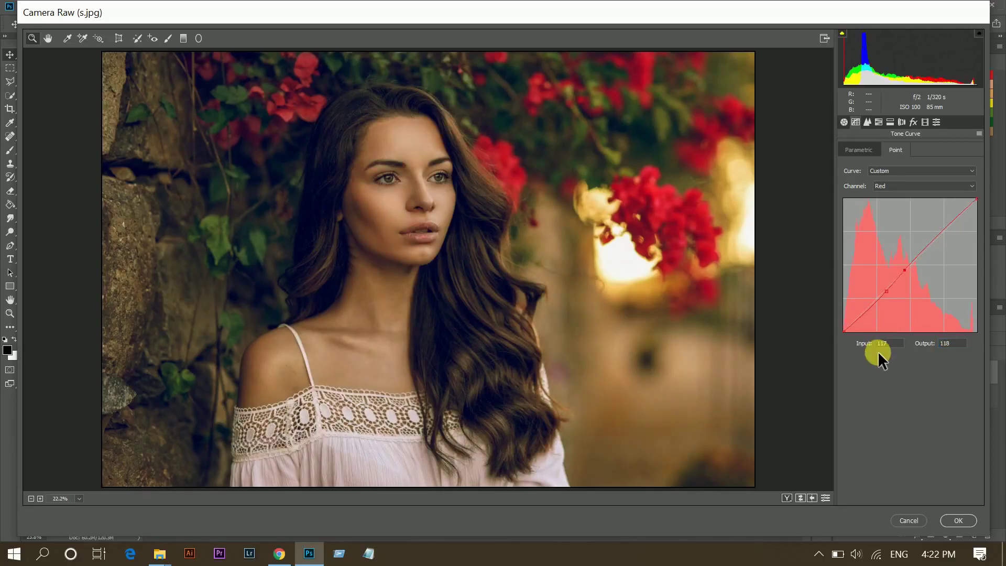
drag(895, 354, 839, 341)
text(147)
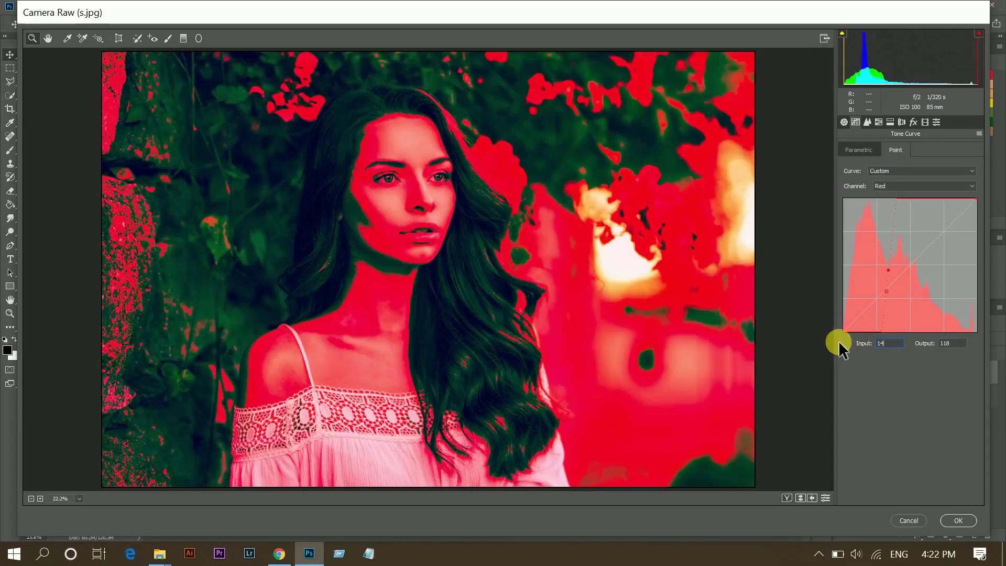
click(952, 344)
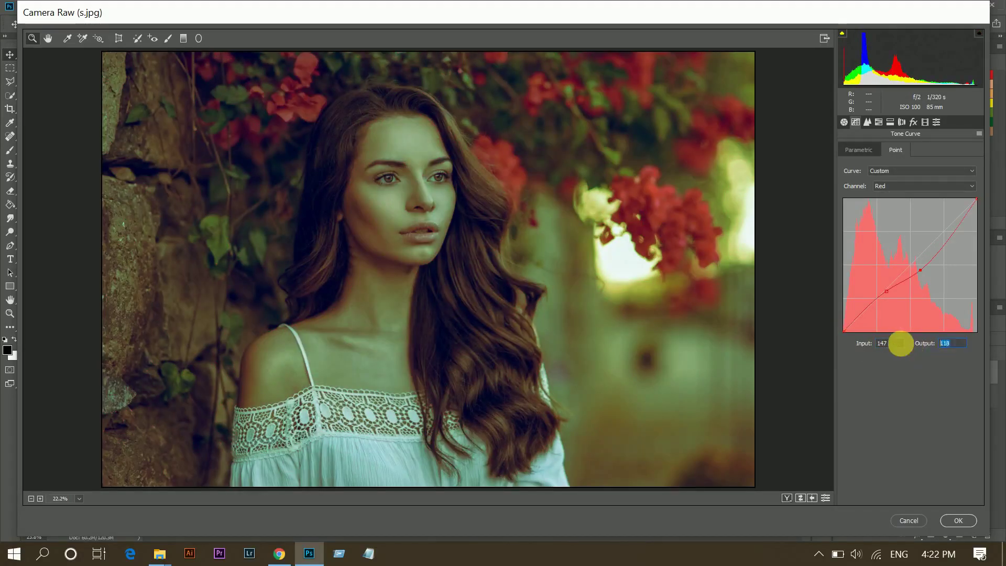
text(142)
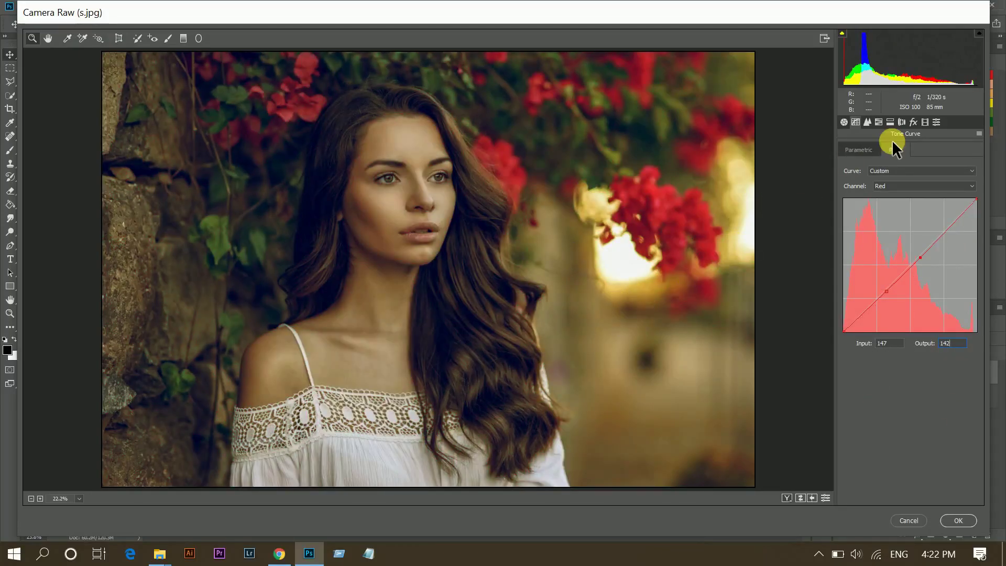
In Detail, set Sharpening Amount to 61 and Luminance noise reduction to 29.
click(869, 122)
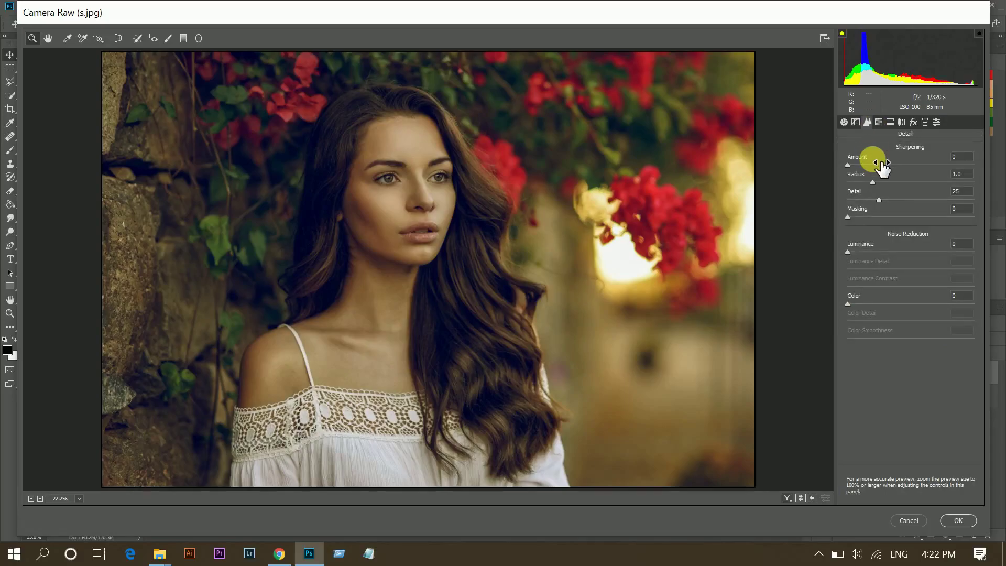
drag(872, 165, 899, 167)
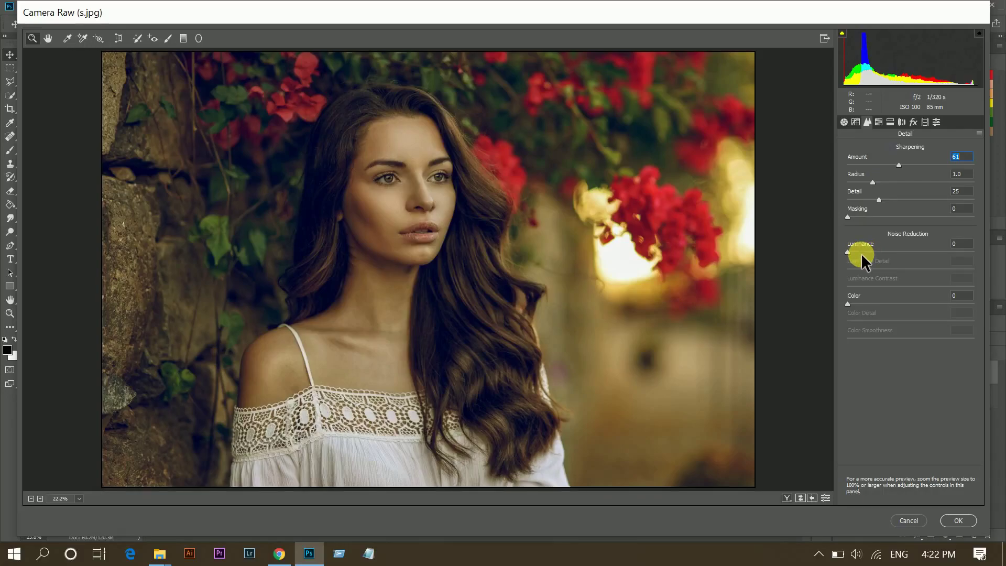
drag(860, 253, 881, 254)
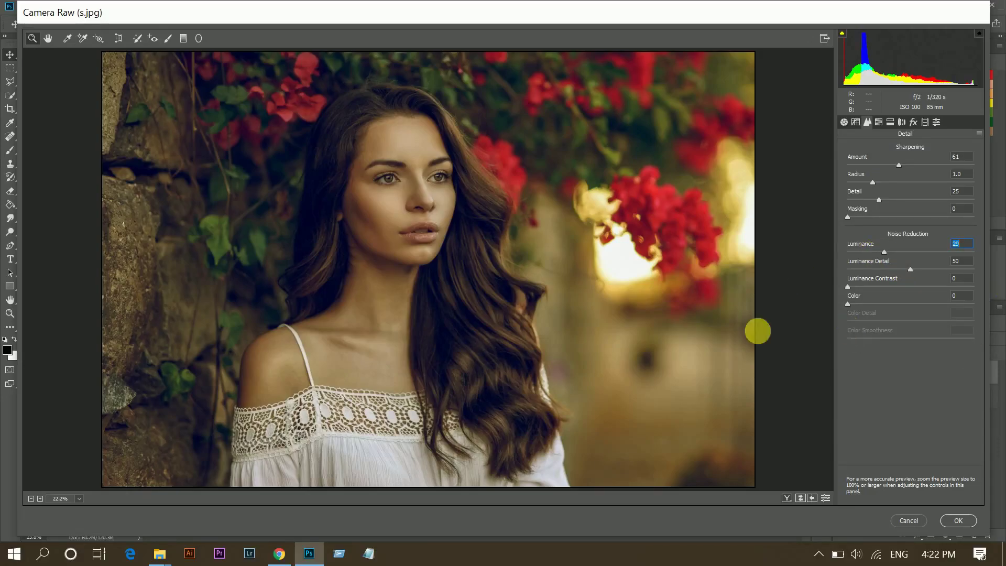
Set HSL Saturation: Reds +42, Oranges -27, Yellows -100, Greens -100, Aquas -80, Blues +57.
click(879, 122)
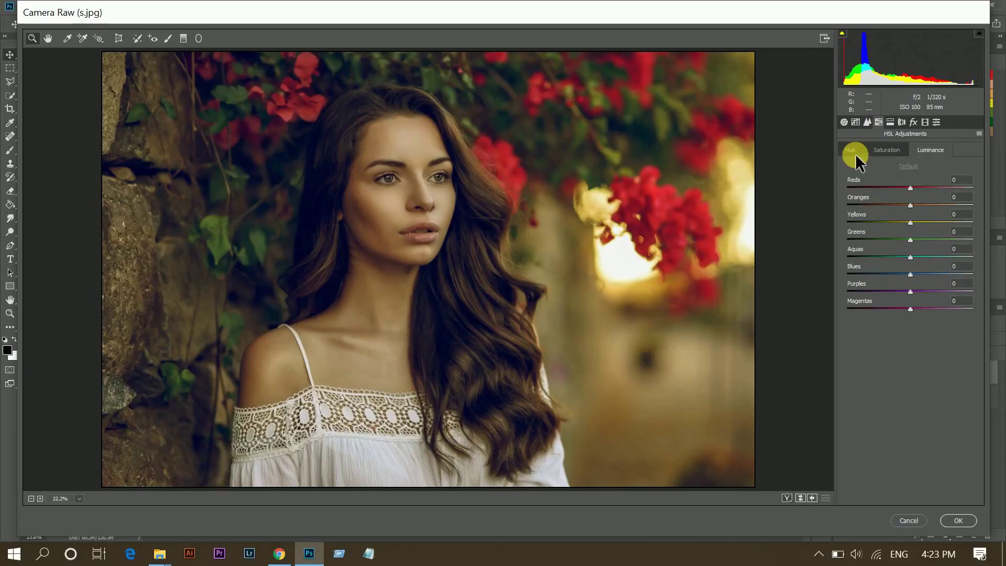
click(886, 150)
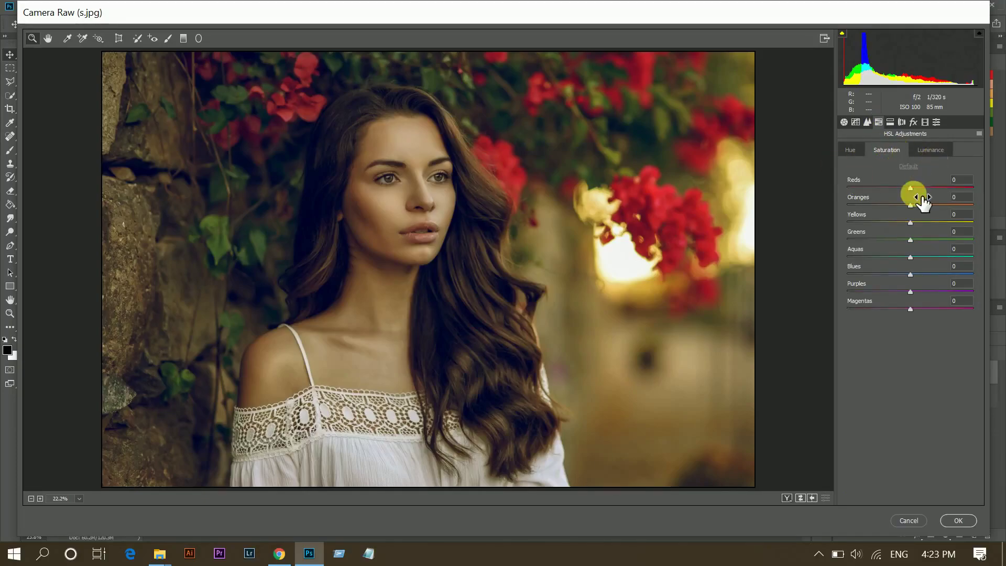
drag(927, 186, 937, 188)
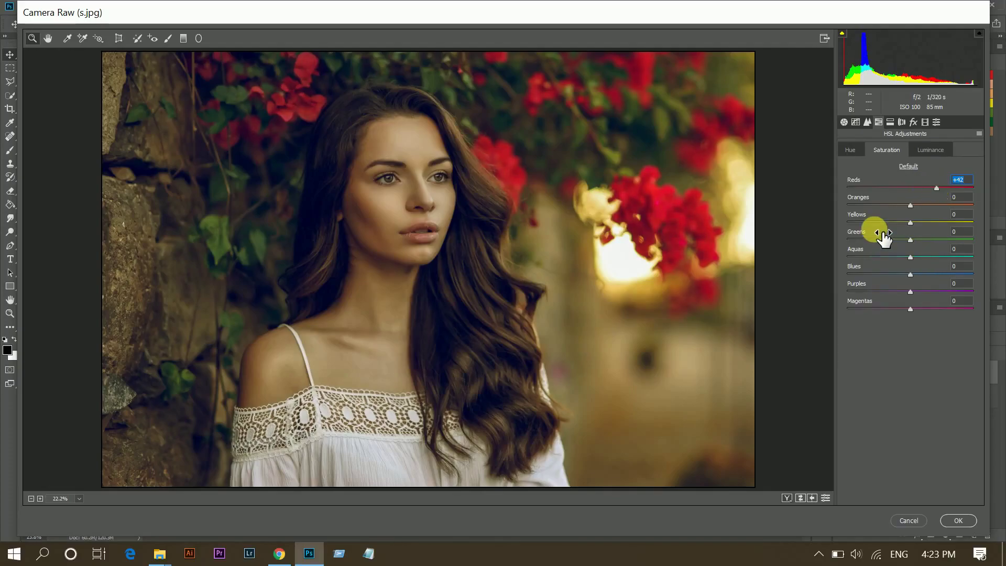
drag(890, 209, 891, 205)
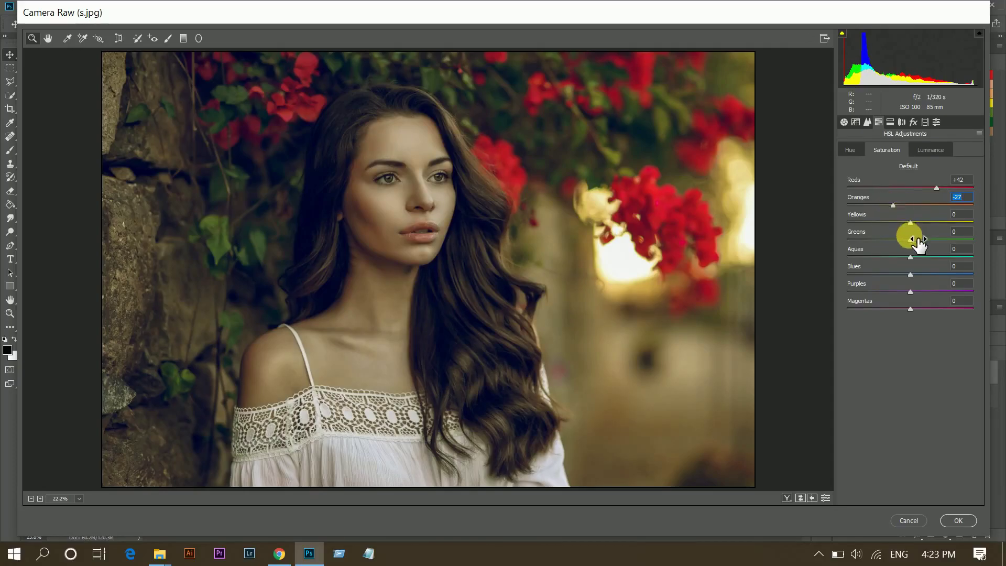
drag(903, 222, 809, 227)
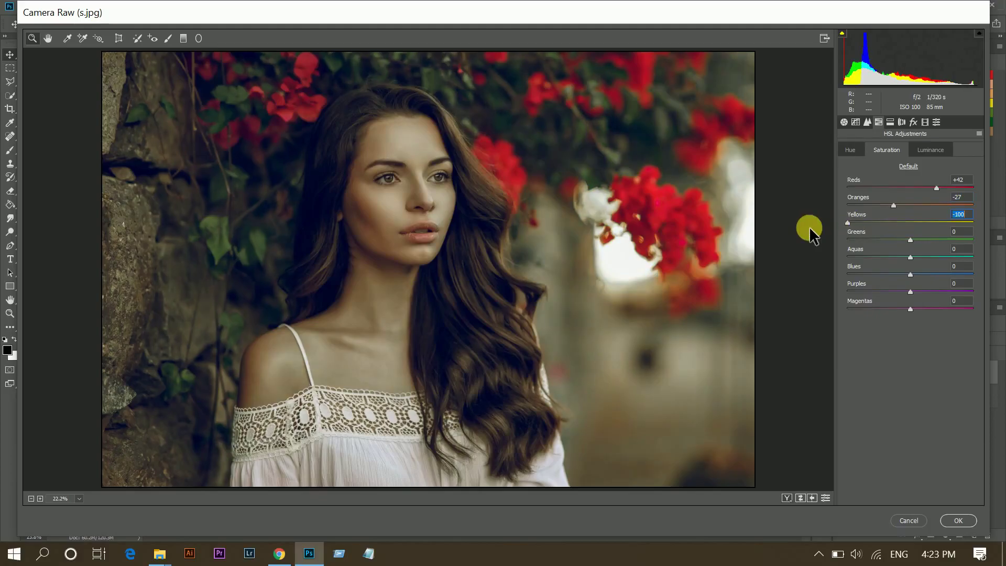
click(872, 241)
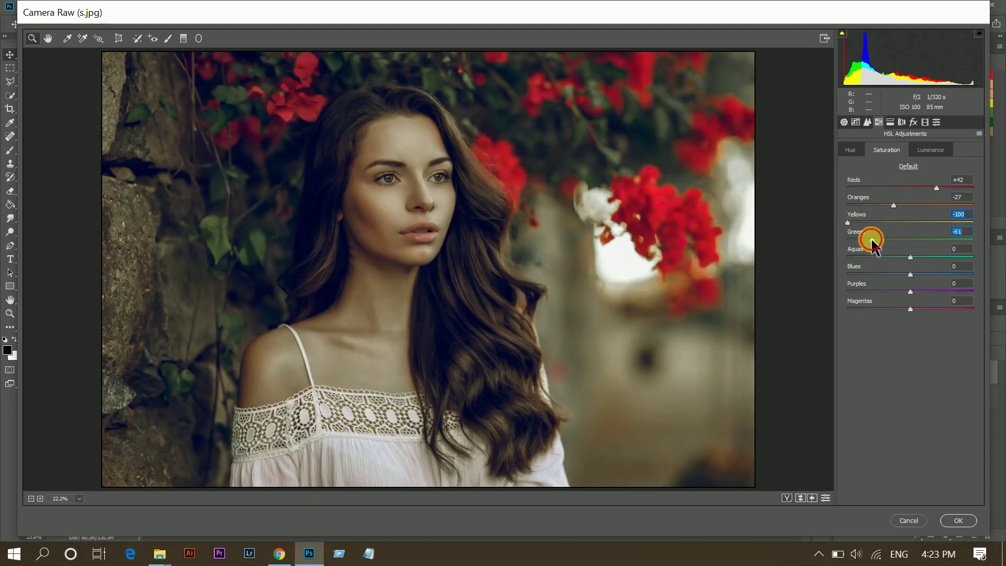
drag(873, 240, 824, 242)
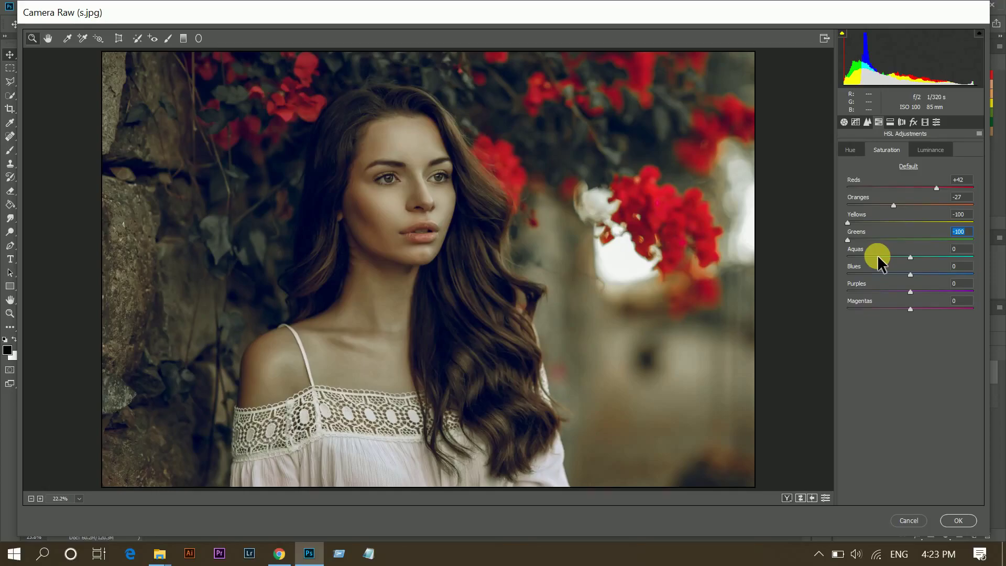
drag(873, 255, 861, 256)
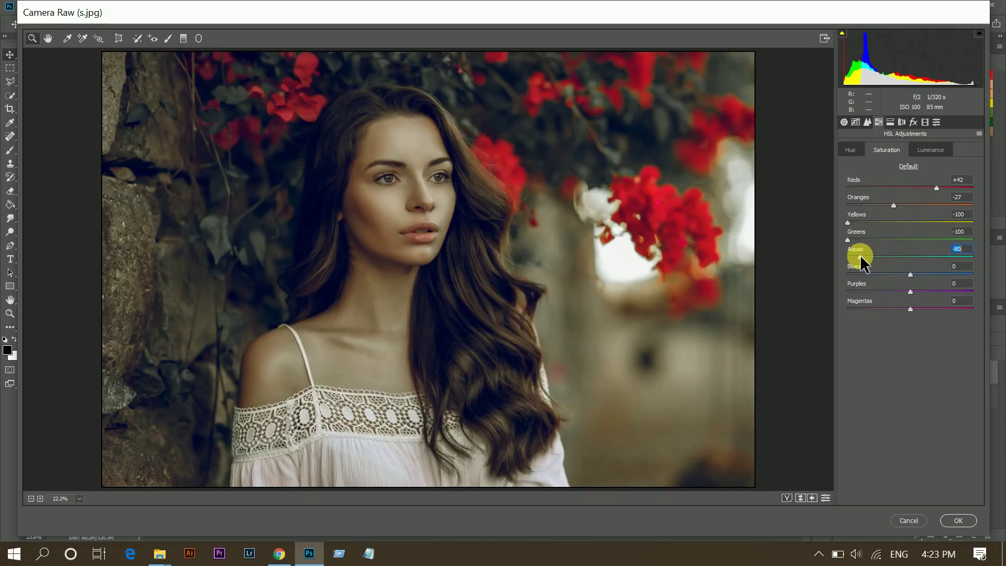
click(924, 273)
drag(931, 271, 944, 271)
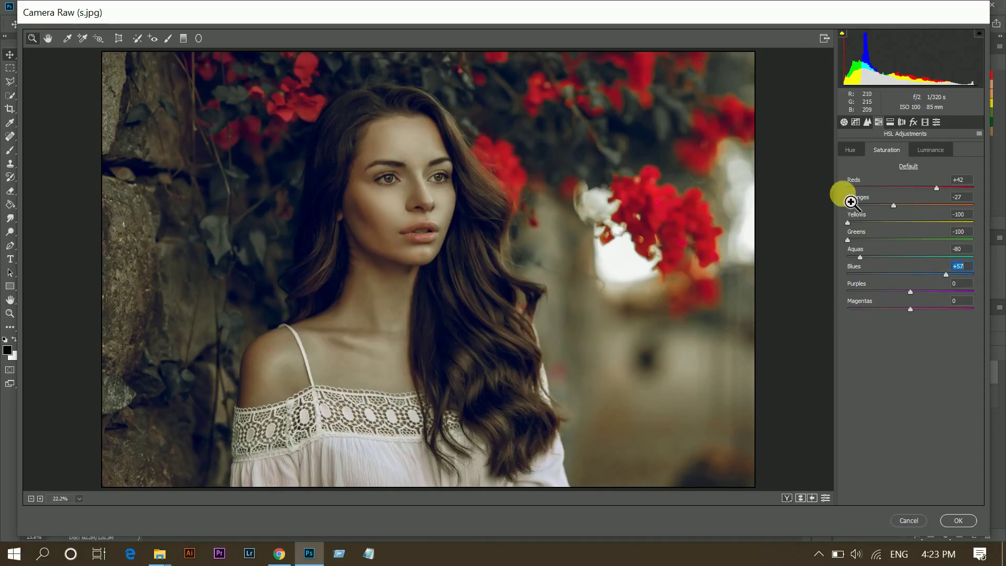
In HSL Luminance, set Reds to -32 and Oranges to +41.
click(940, 151)
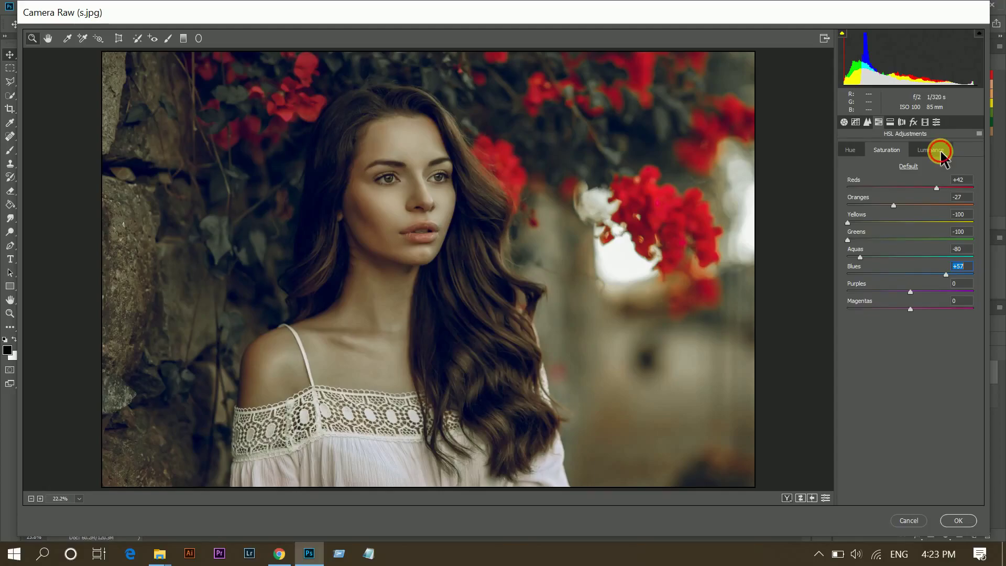
click(892, 187)
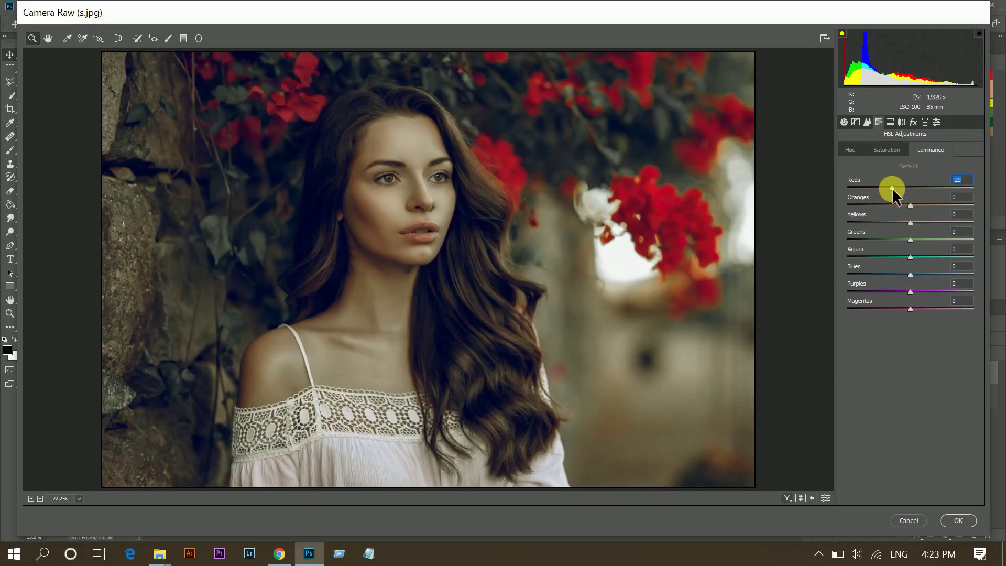
drag(892, 188, 939, 203)
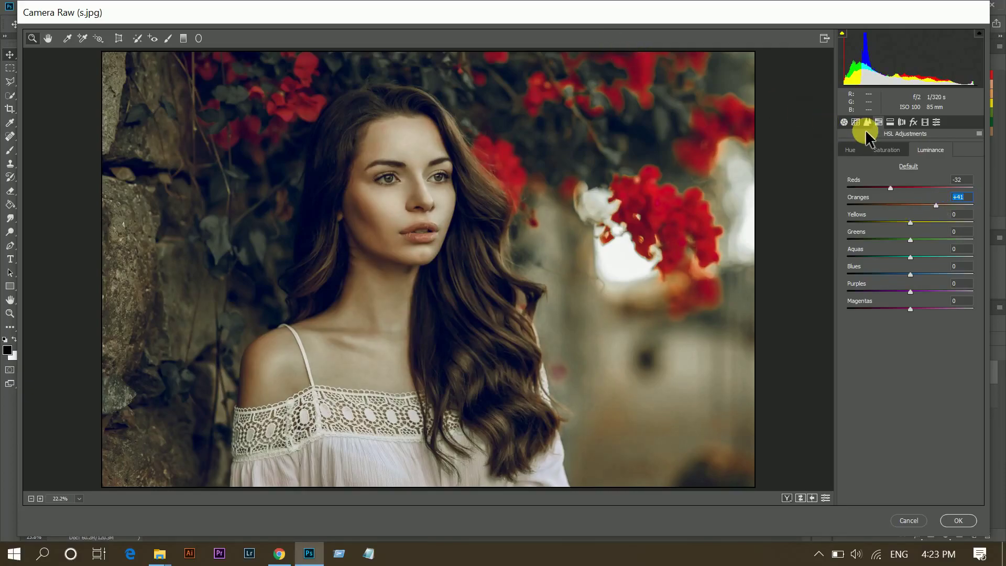
In Calibration, set Red Primary Saturation +13, Green Hue -50, Blue Hue -38, Blue Saturation -20.
click(925, 123)
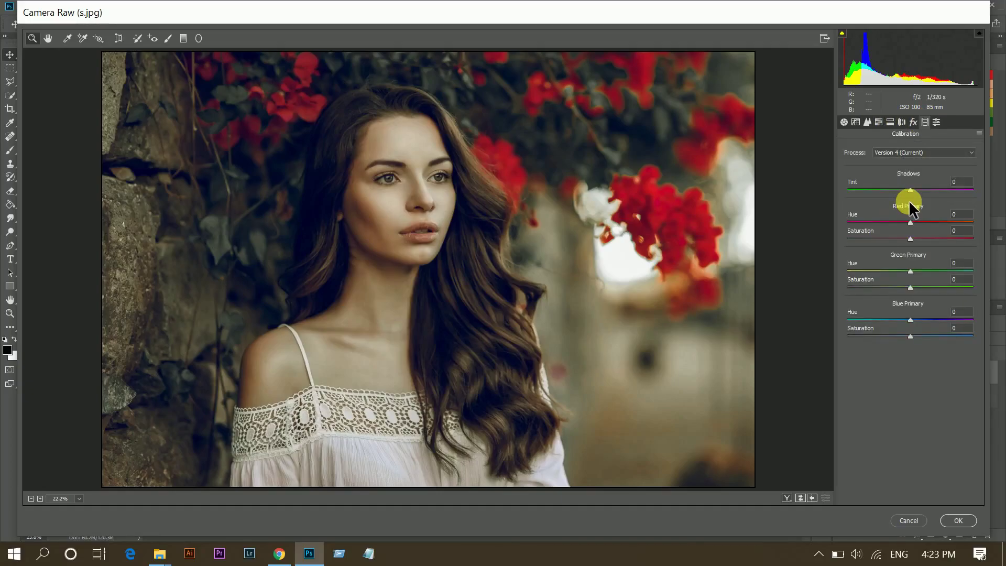
click(922, 238)
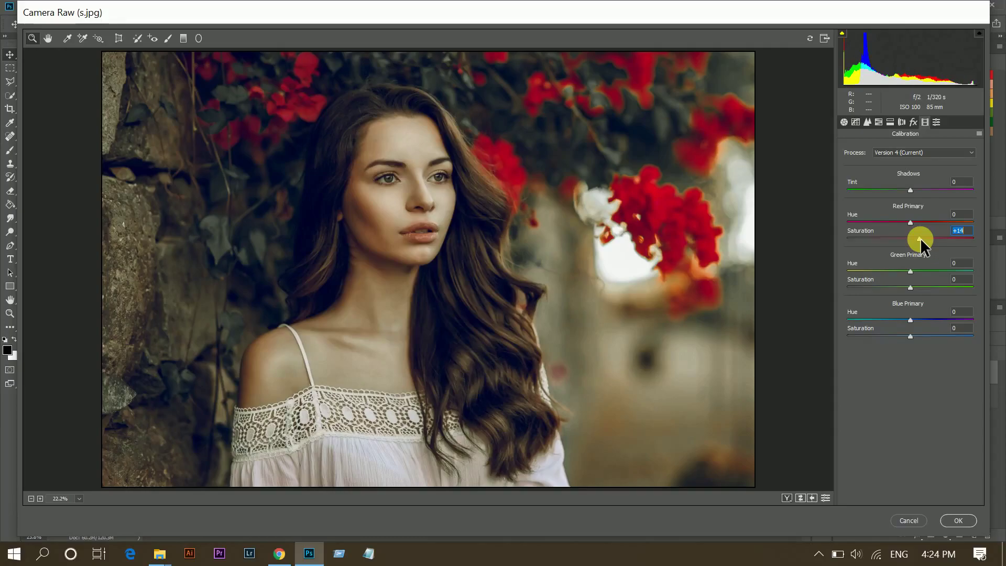
key(Down)
key(Down)
key(Down)
drag(912, 270, 879, 271)
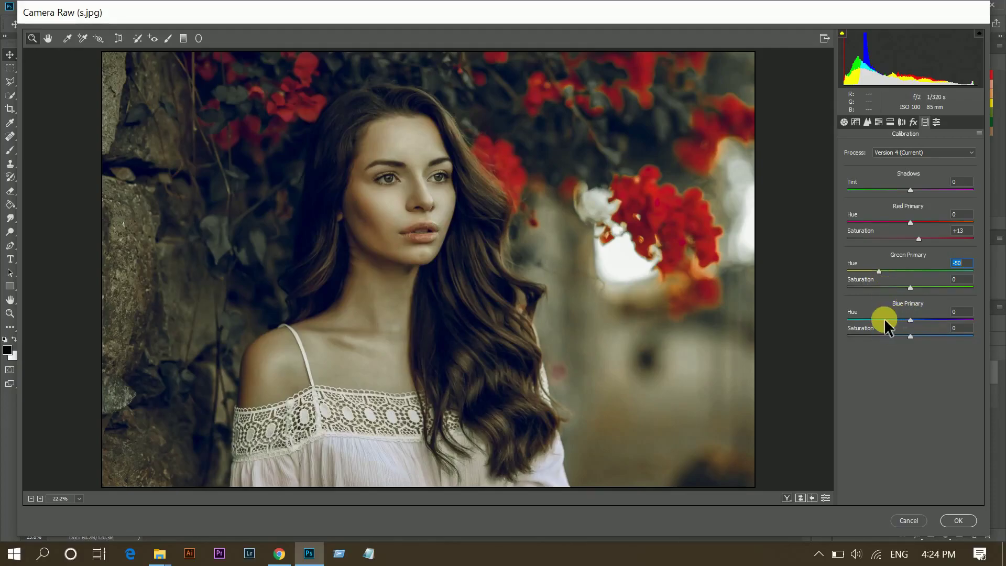
drag(884, 319, 887, 318)
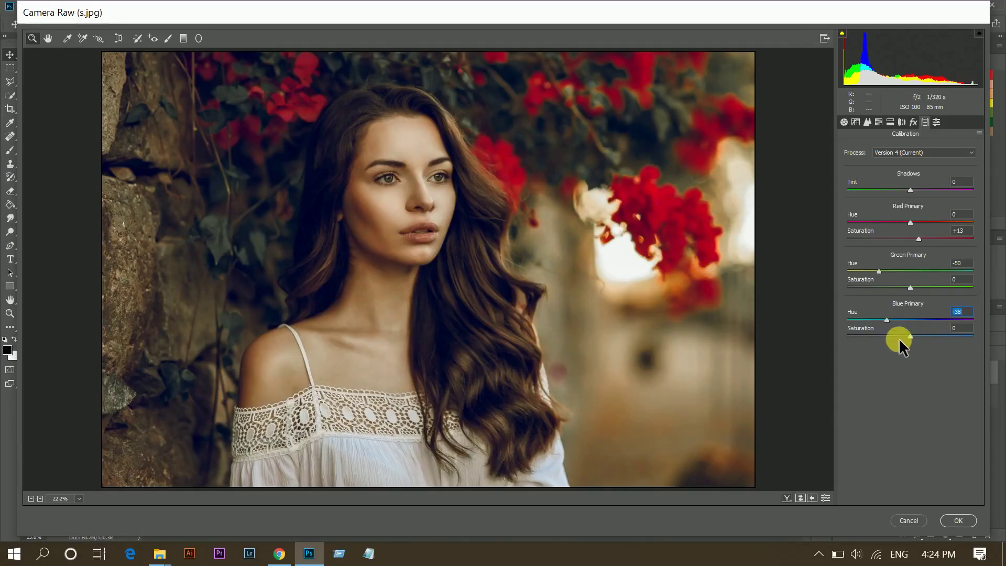
click(898, 333)
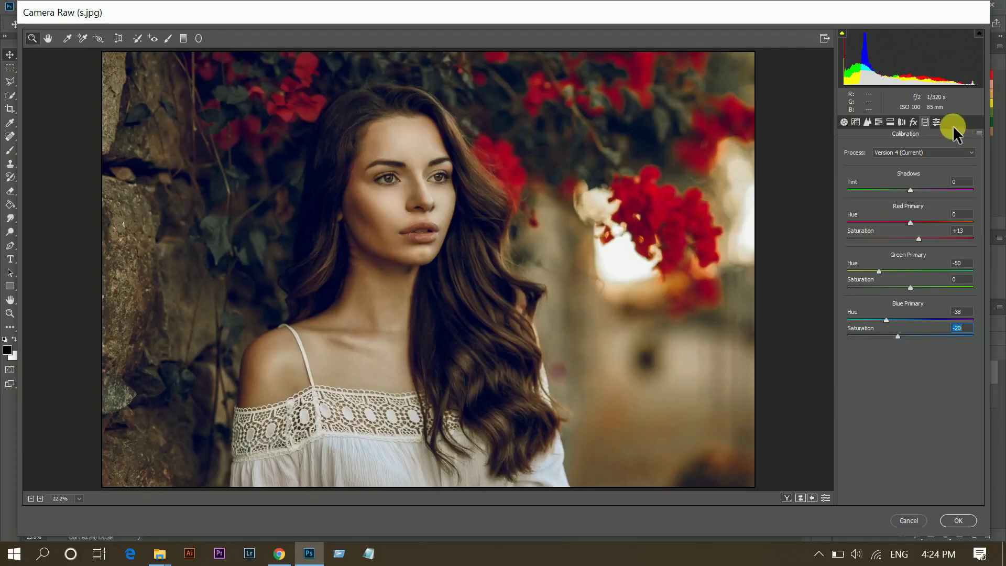
click(845, 122)
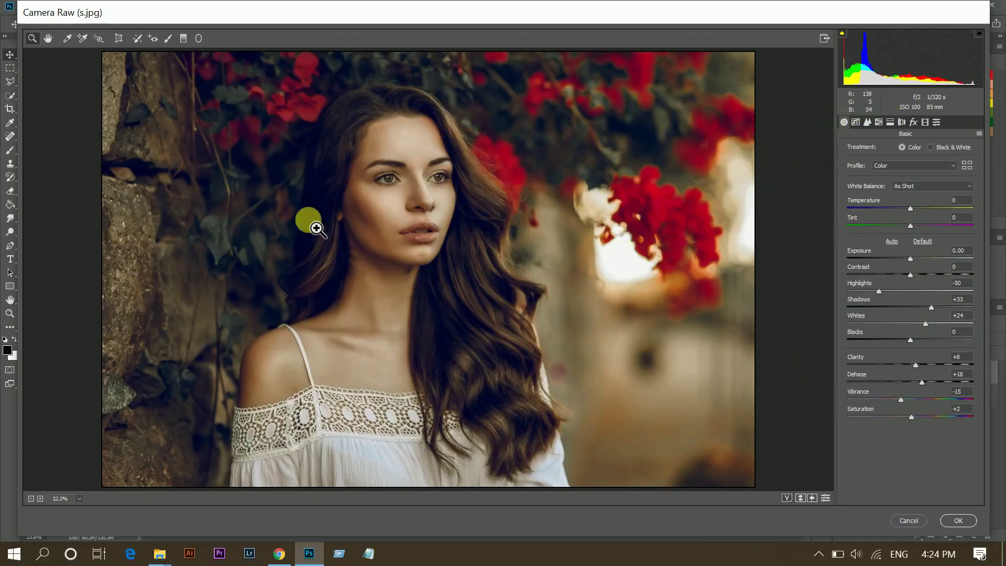
Check the Before/After view, then apply the Camera Raw grade to Layer 1.
key(q)
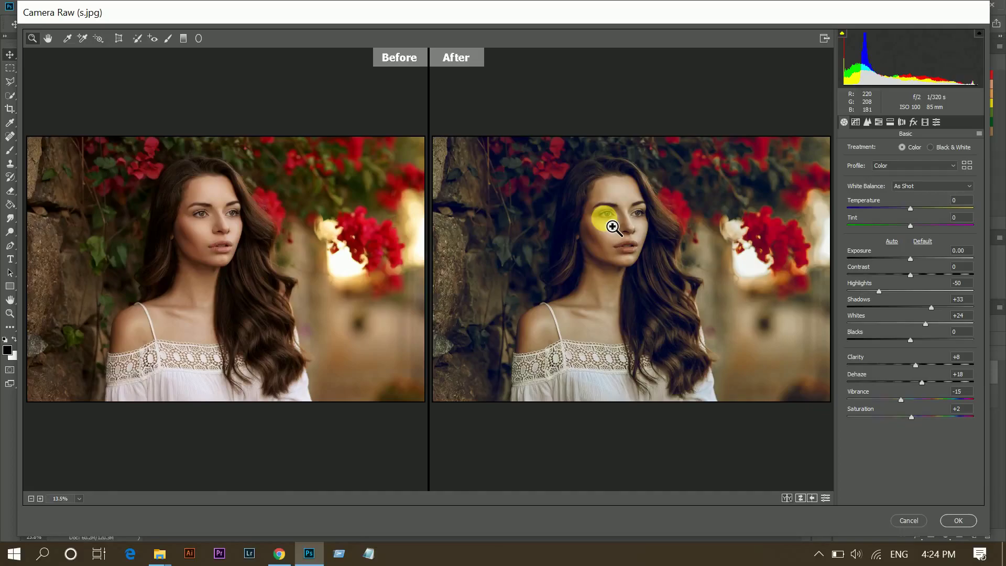
click(969, 521)
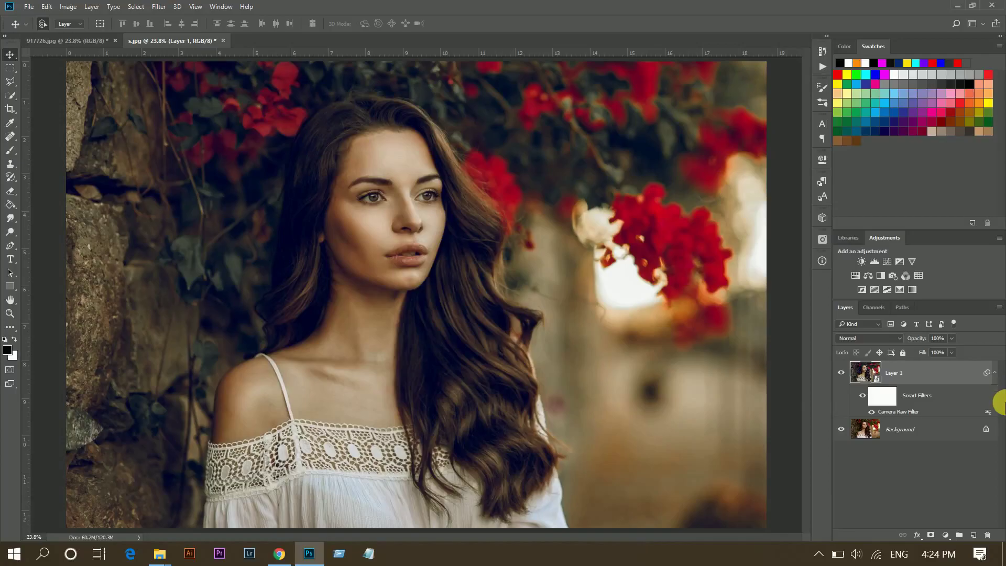
Collapse Layer 1's smart filters and stamp all visible layers into a new Layer 2.
click(994, 374)
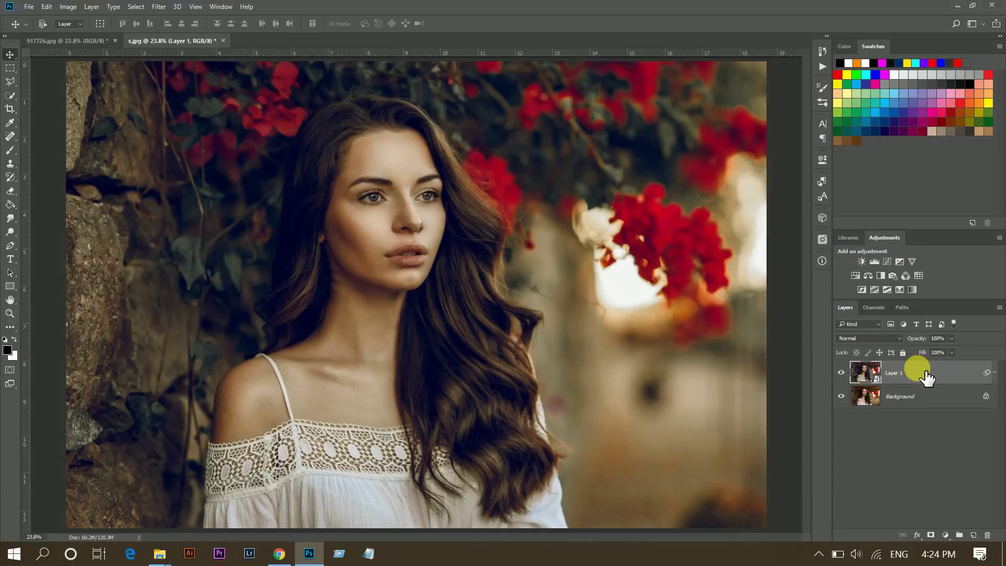
key(ctrl+shift+alt+e)
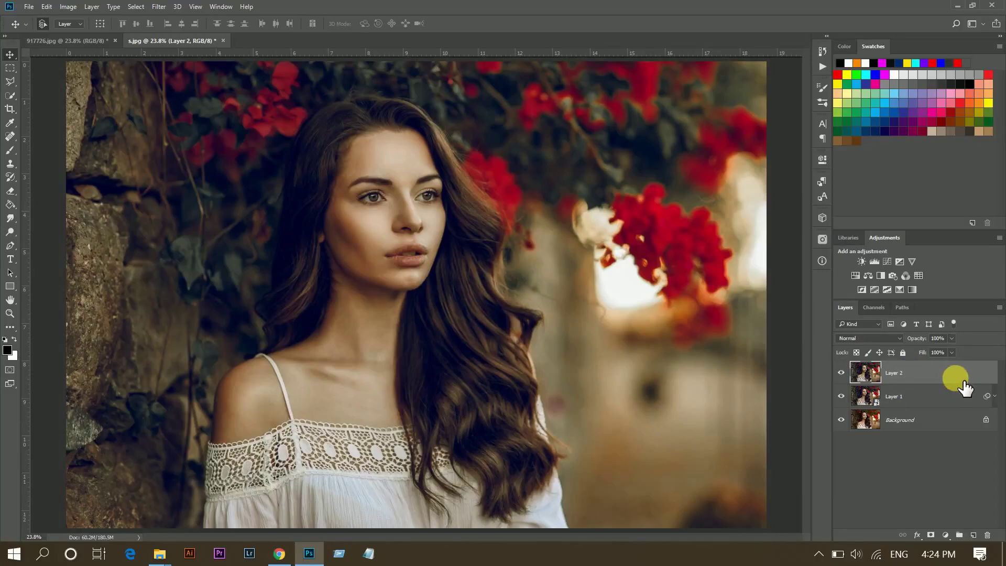
key(ctrl+plus)
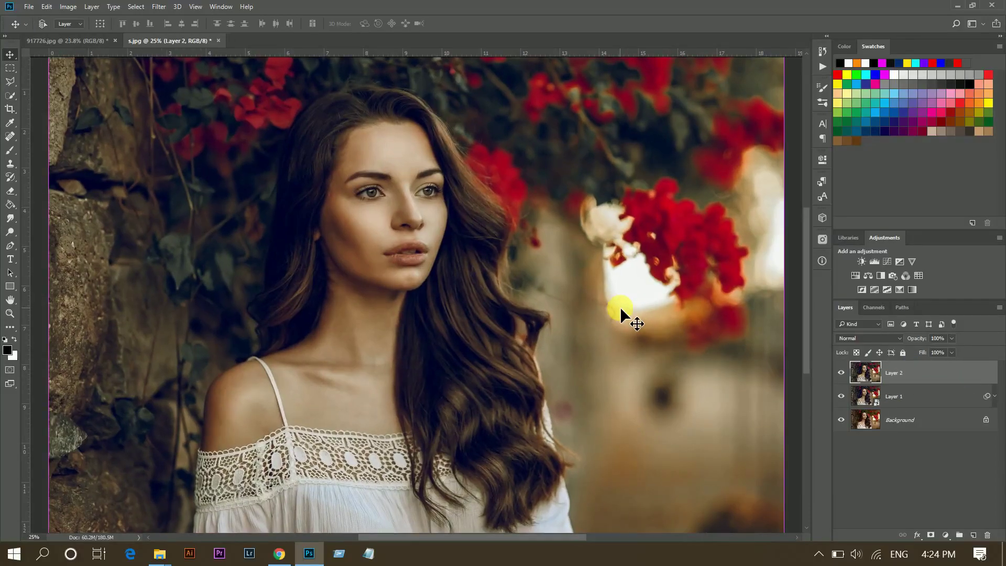
key(ctrl+minus)
key(ctrl+minus)
key(ctrl+plus)
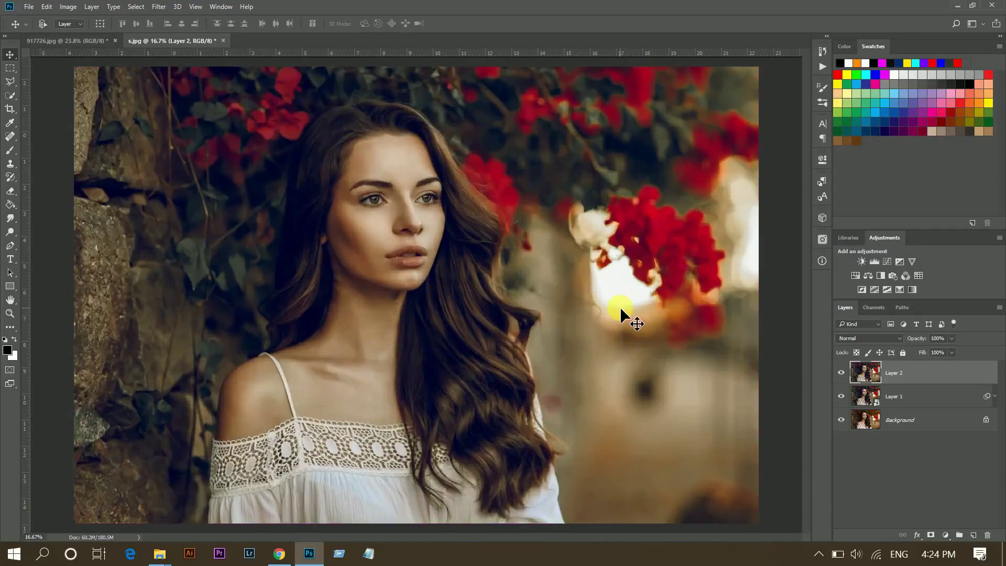
key(ctrl+plus)
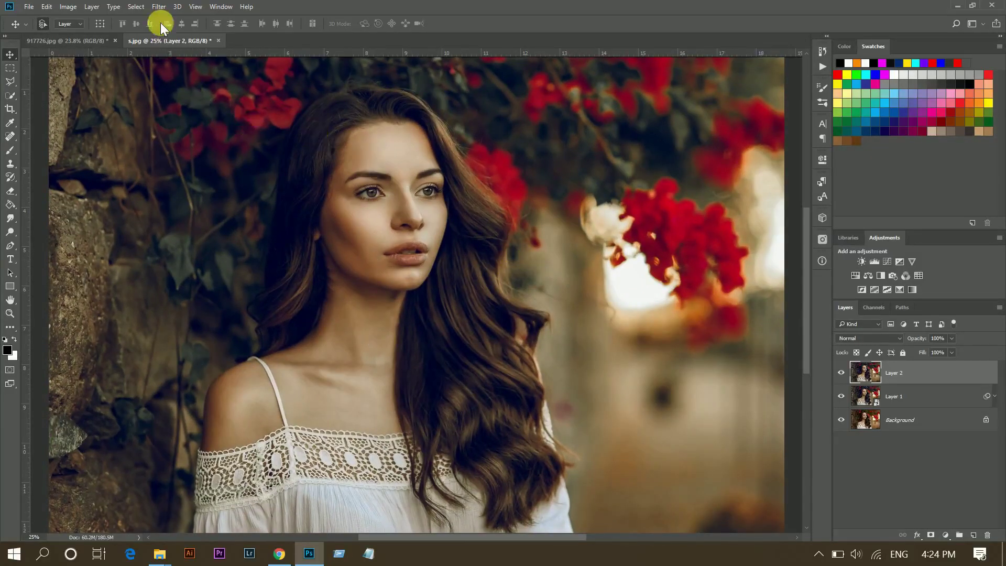
Launch Filter > Photo-Toolbox > SkinFiner on the merged Layer 2 portrait.
click(159, 6)
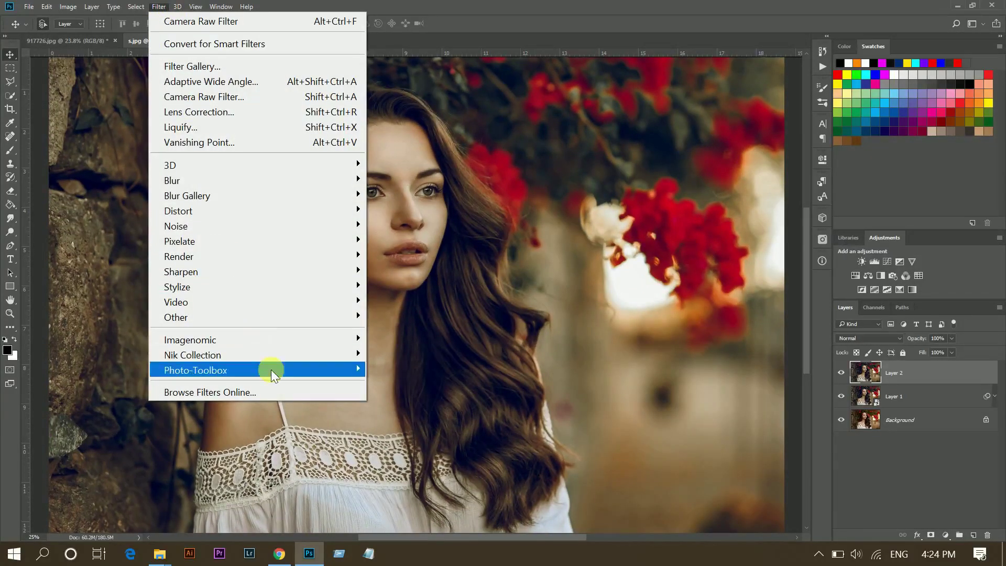
mouse_move(353, 369)
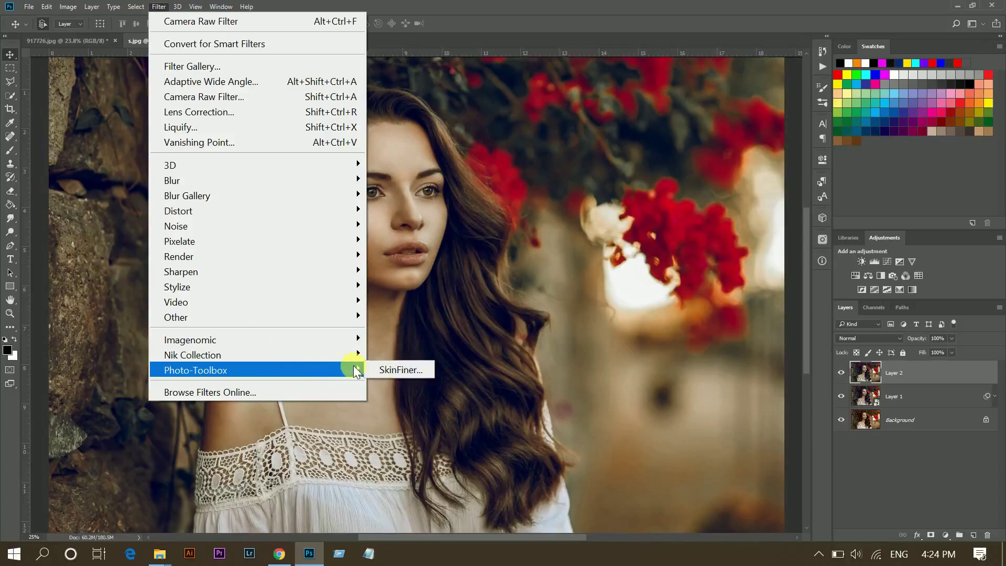
click(420, 369)
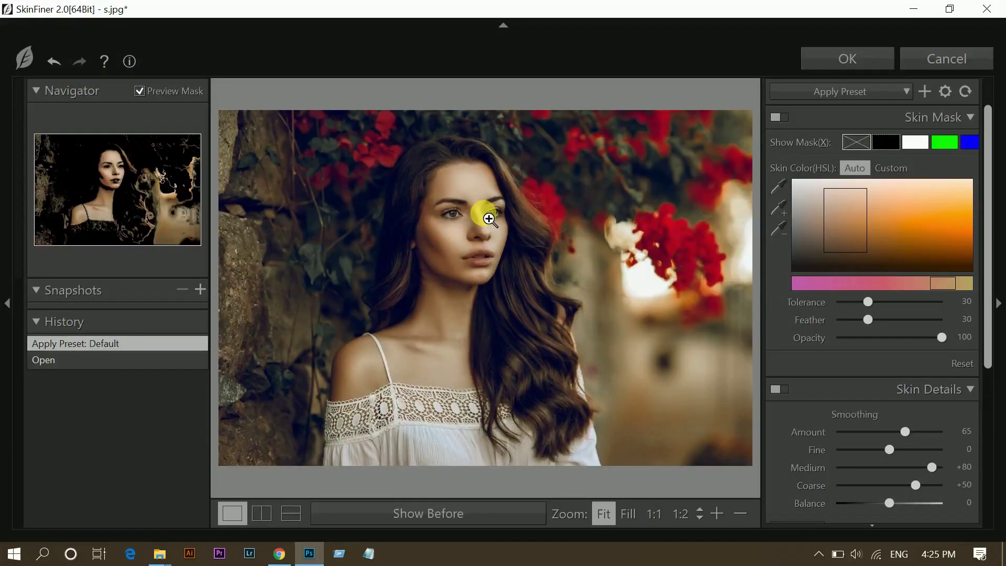
Zoom the preview to 1:3 and set the skin colour from a forehead sample.
click(483, 218)
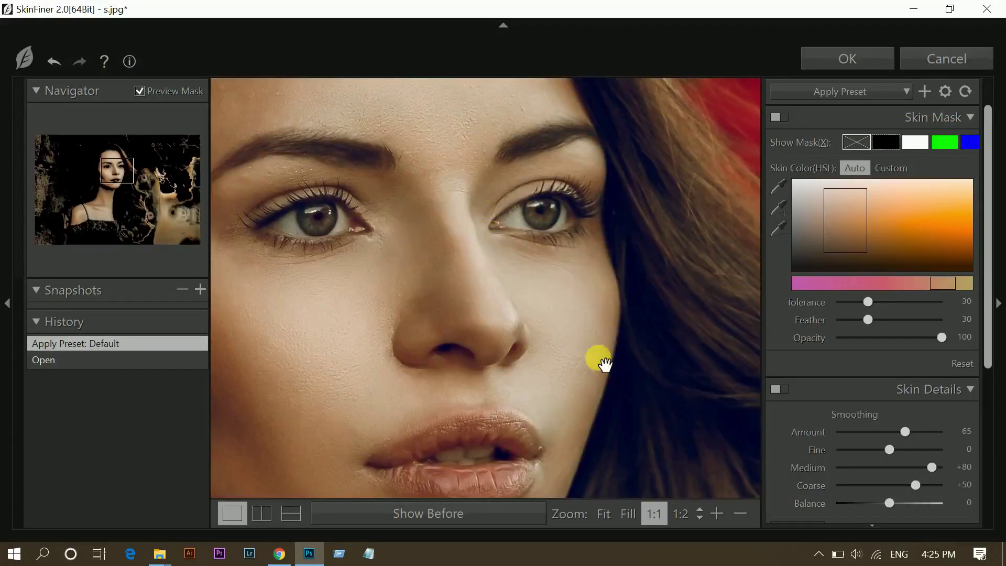
click(738, 515)
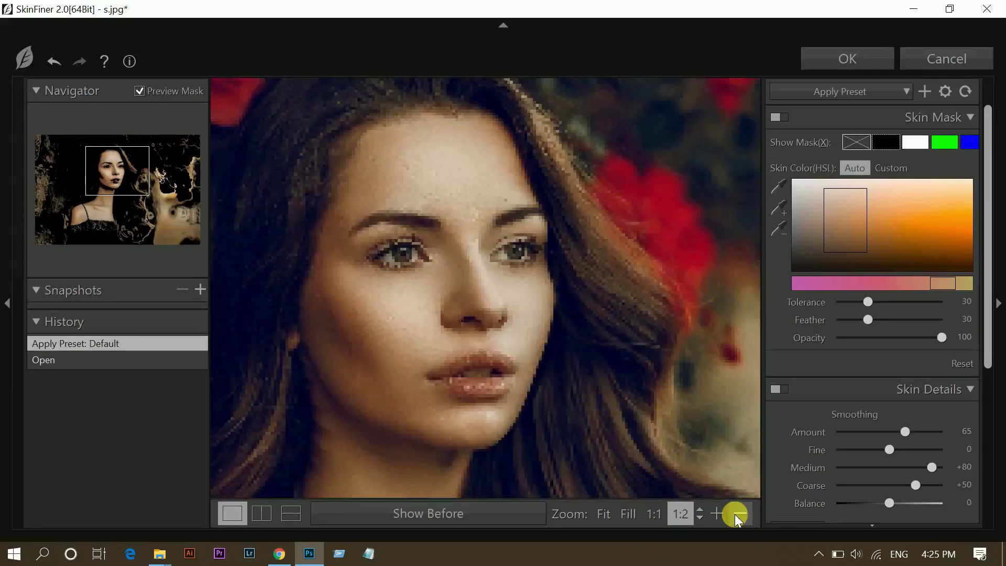
click(737, 516)
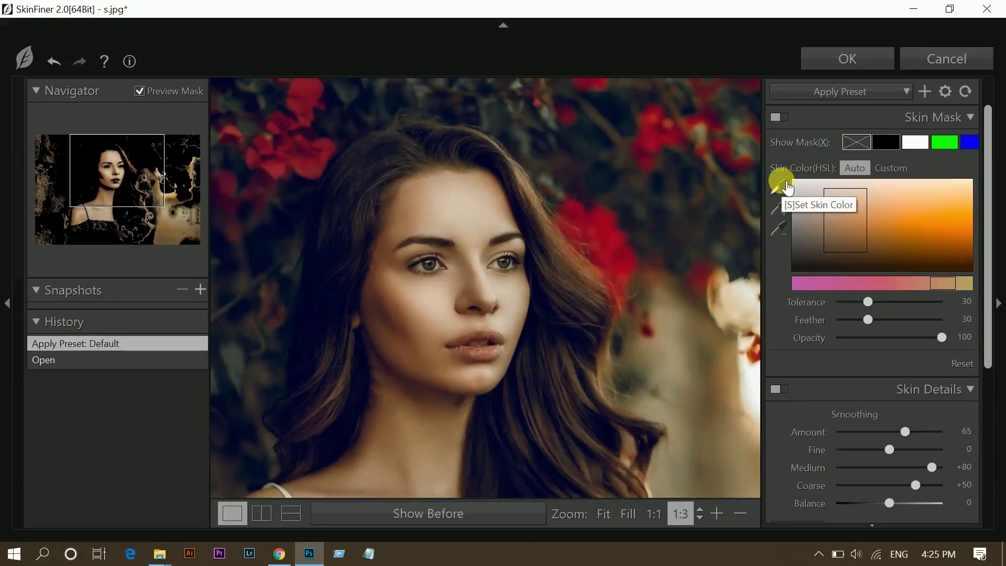
click(788, 187)
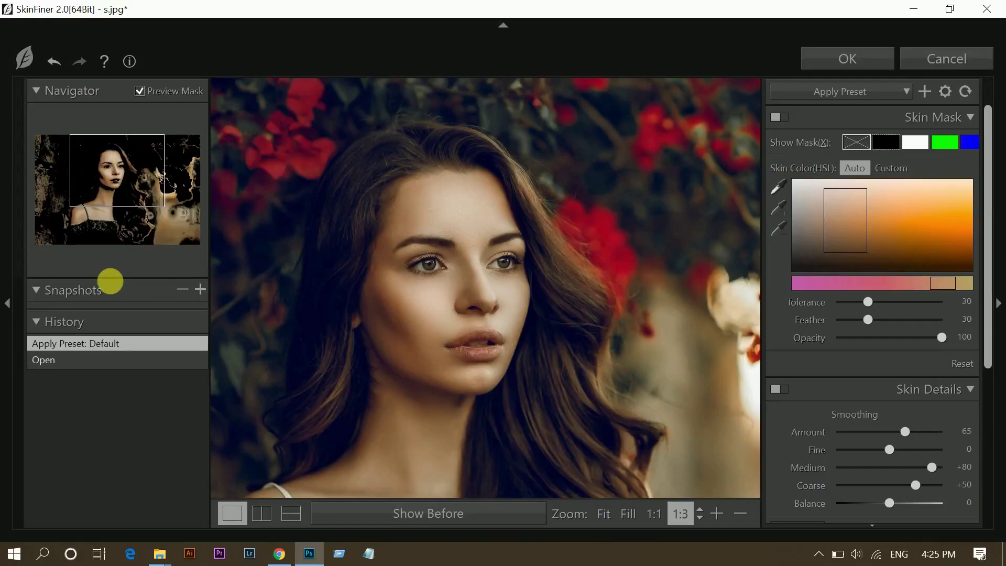
click(433, 210)
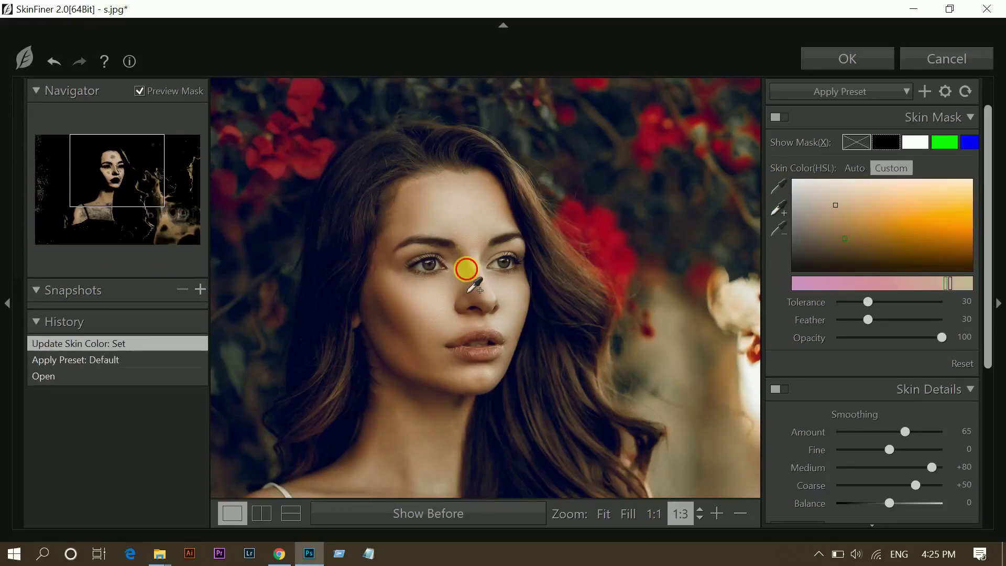
Expand the skin range with cheek, neck, shoulder, nose and jaw samples.
shift+click(371, 329)
shift+click(382, 354)
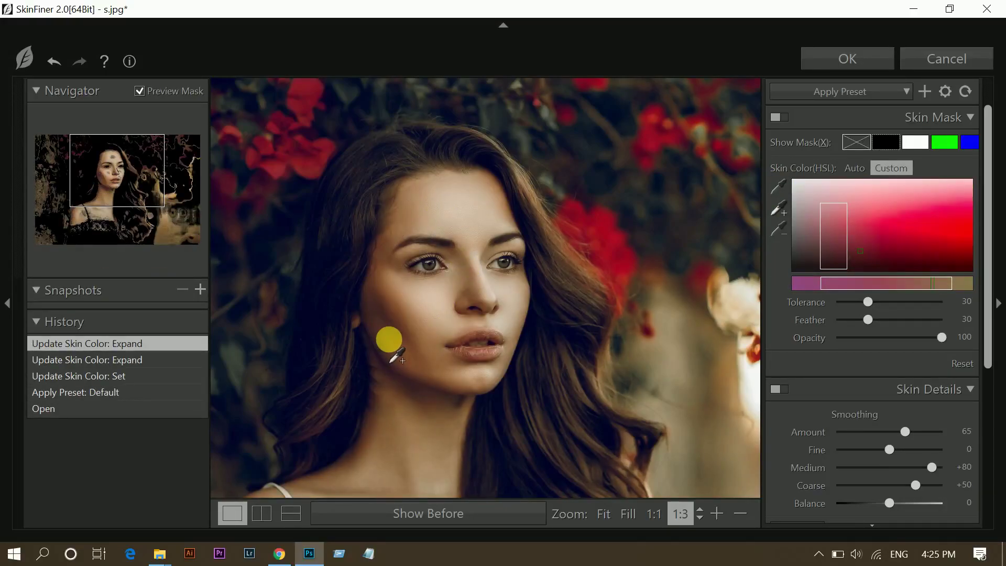
shift+click(394, 443)
scroll(408, 374, down, 3)
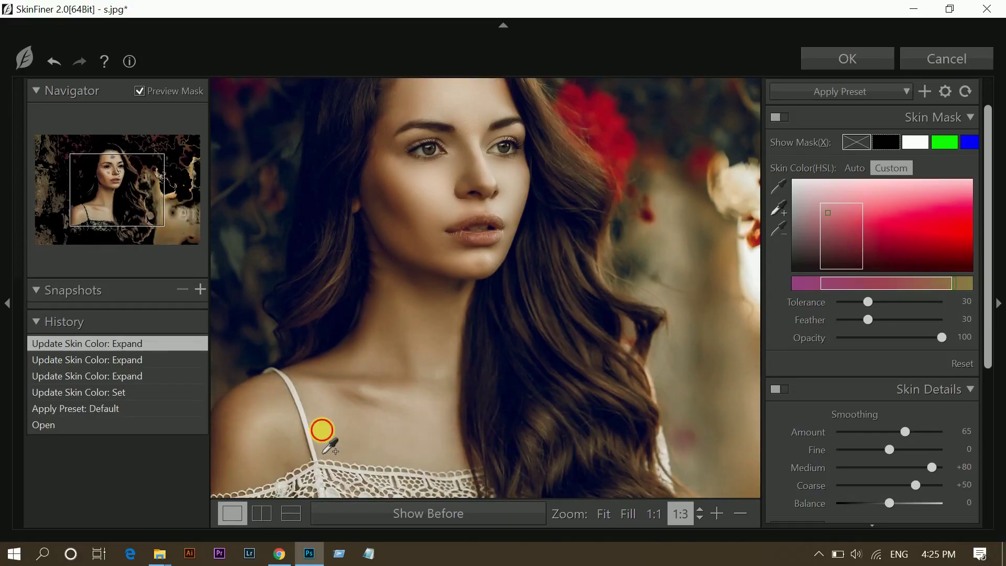
shift+click(402, 374)
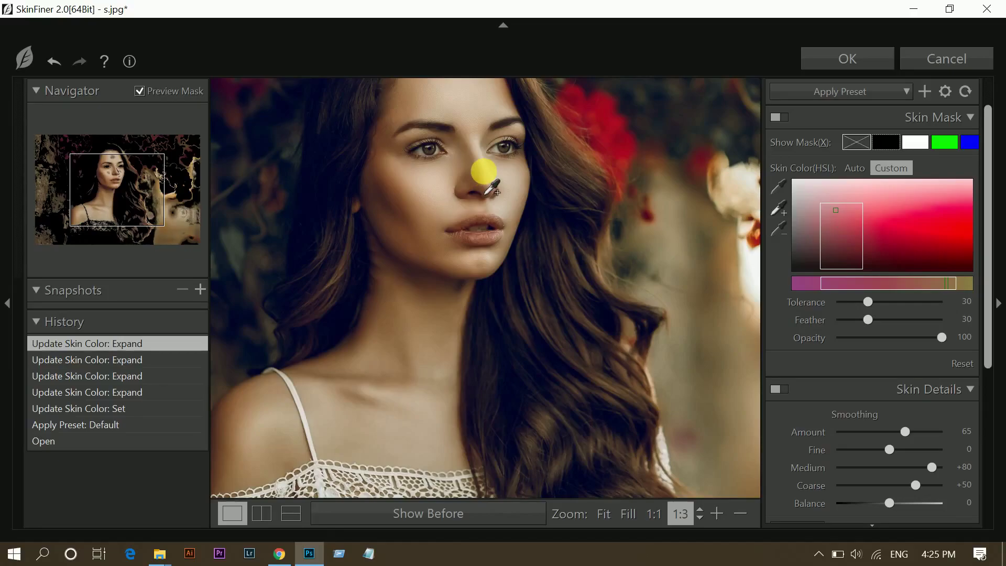
shift+click(485, 169)
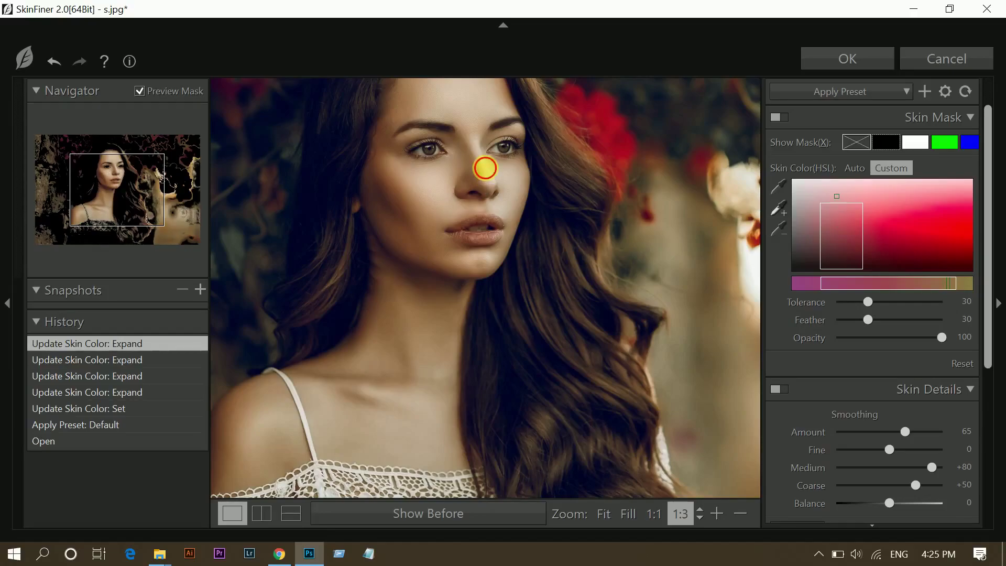
shift+click(384, 210)
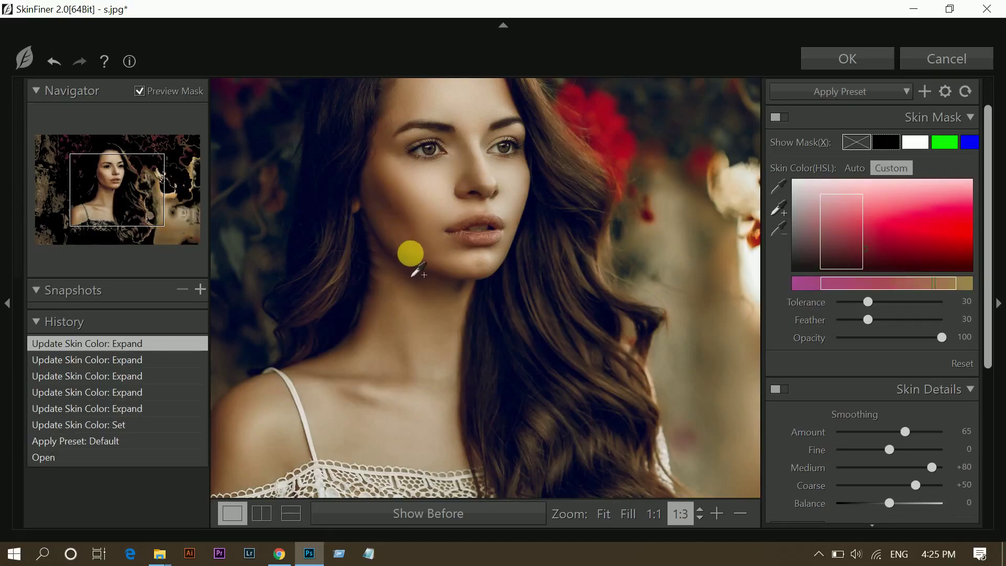
click(458, 304)
scroll(431, 265, up, 1)
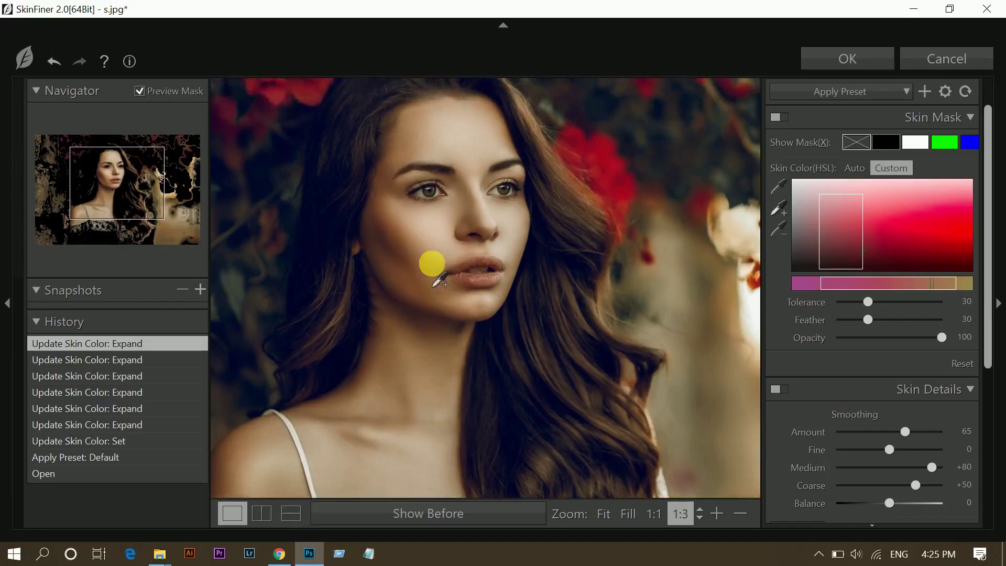
click(714, 515)
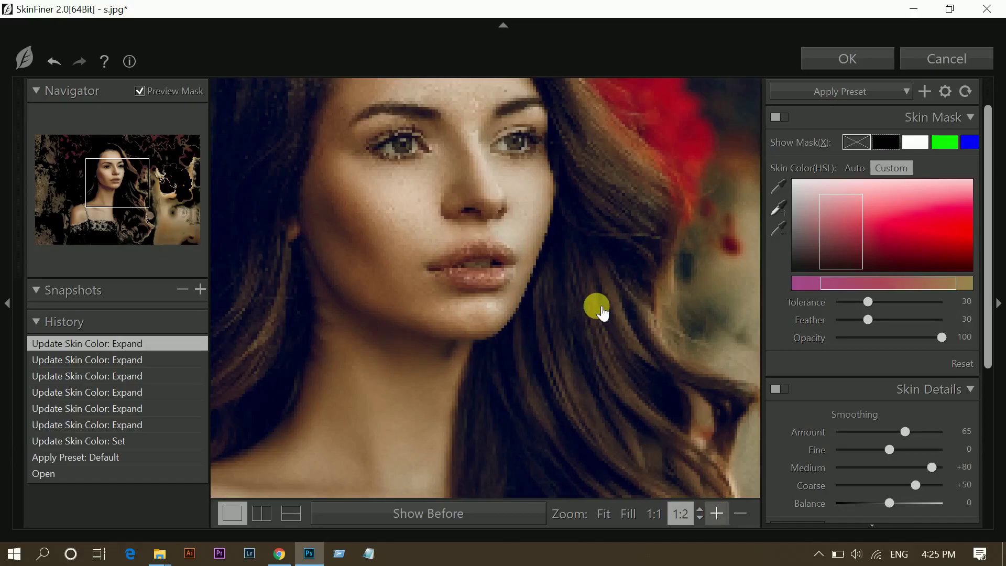
scroll(493, 273, up, 1)
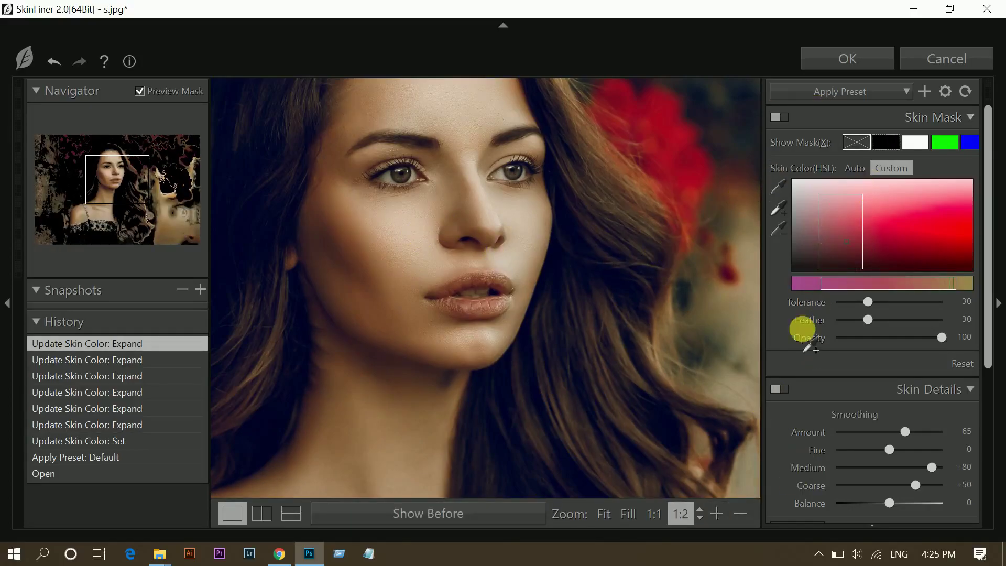
Set the Skin Tone hue to -15.
scroll(894, 387, down, 1)
drag(984, 225, 977, 386)
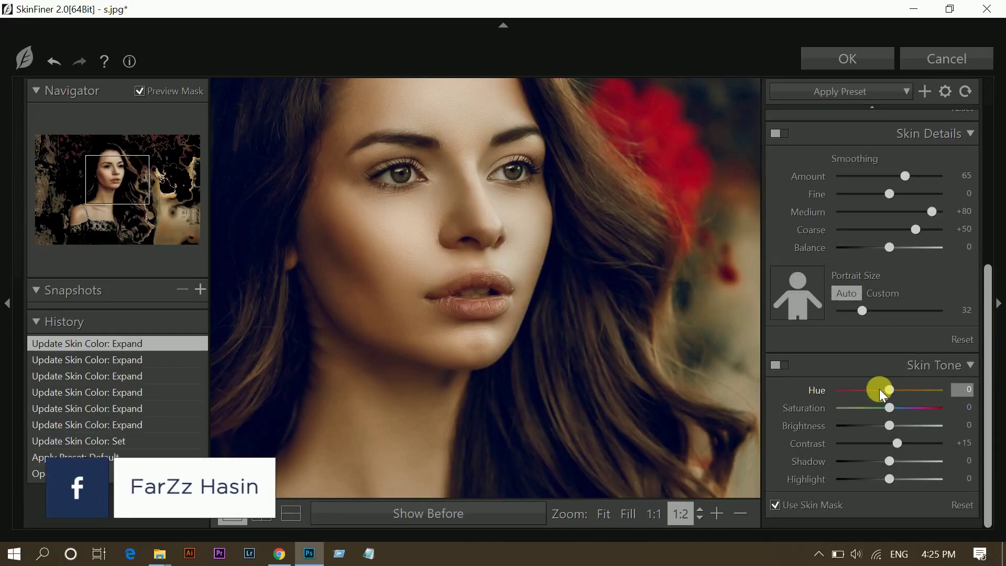
drag(879, 389, 878, 389)
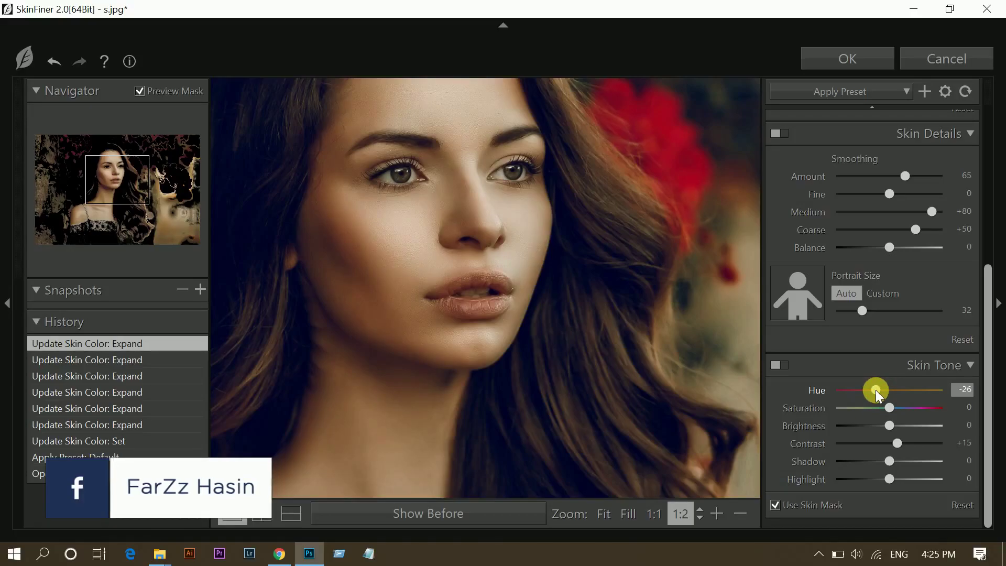
double_click(876, 390)
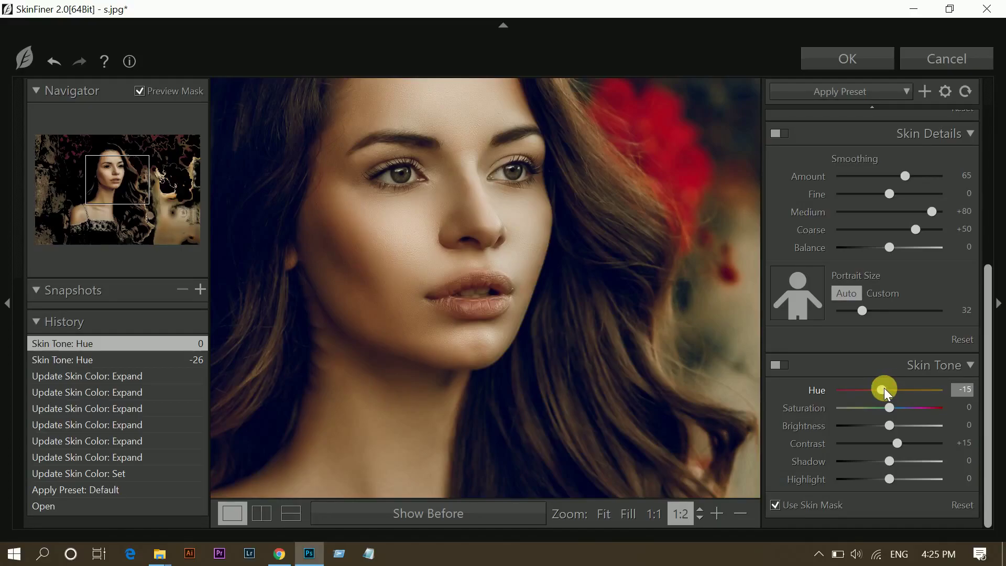
drag(885, 388, 884, 388)
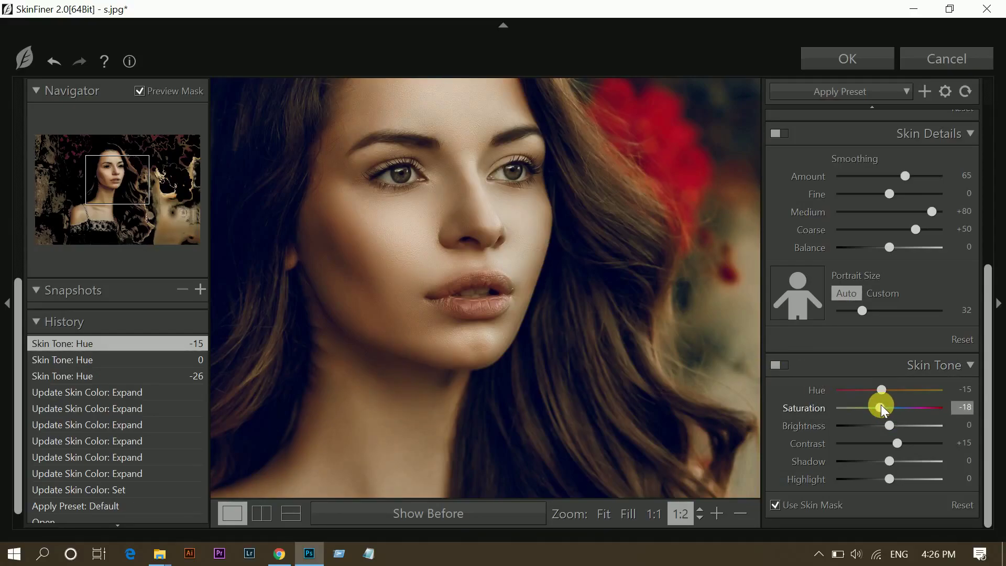
Set skin Saturation to -14, Contrast to +15 and Shadow to +13.
drag(881, 405, 882, 405)
mouse_move(898, 444)
mouse_down()
mouse_move(906, 446)
mouse_move(898, 444)
mouse_up()
drag(890, 464, 889, 464)
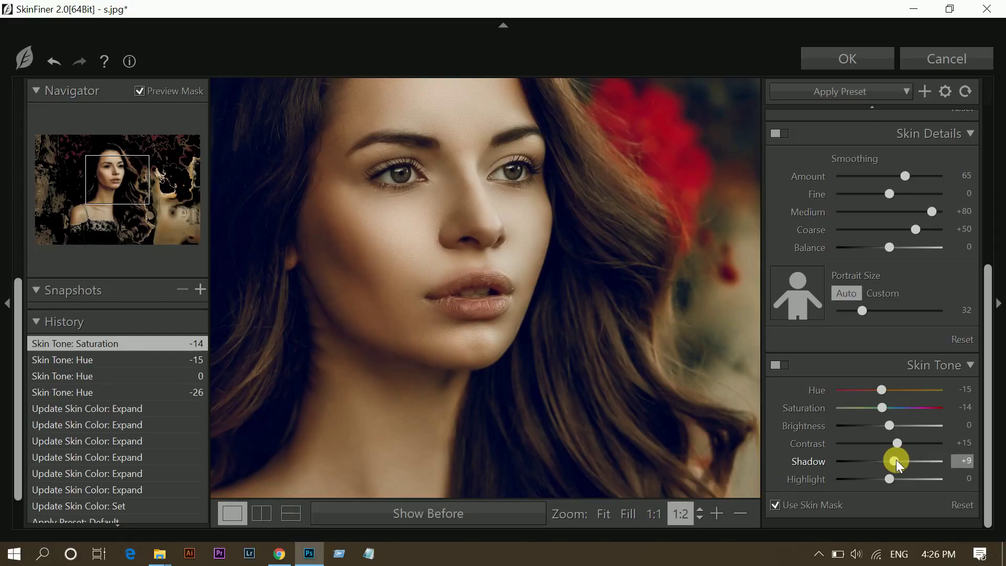
drag(896, 461, 899, 461)
drag(898, 460, 898, 460)
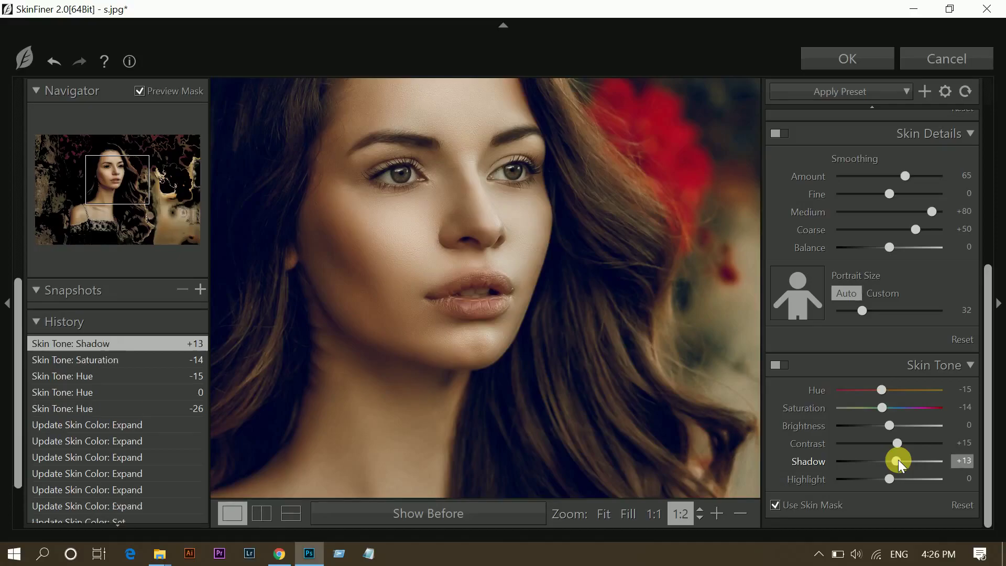
click(739, 514)
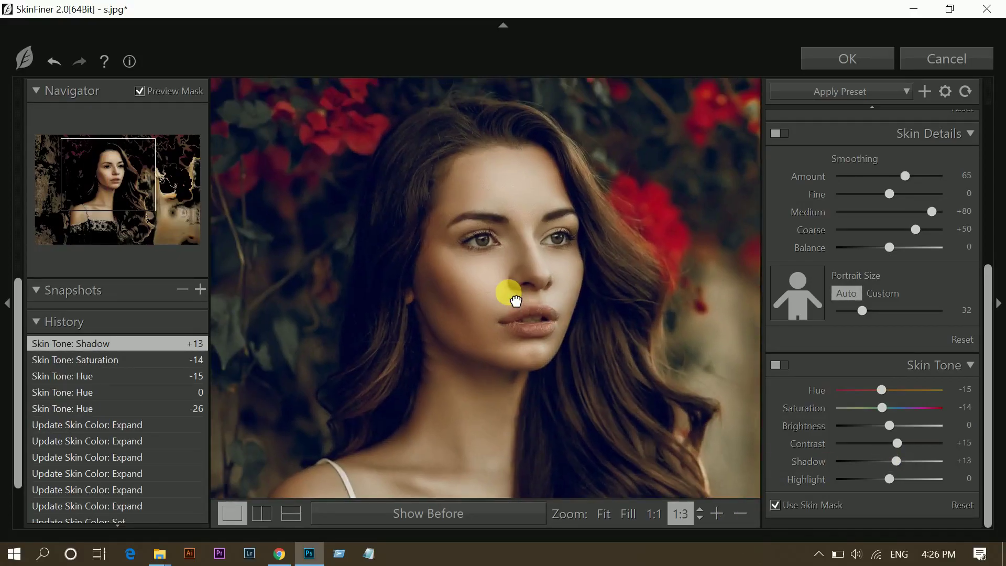
Toggle the Skin Tone adjustments off and on to compare before and after.
click(778, 364)
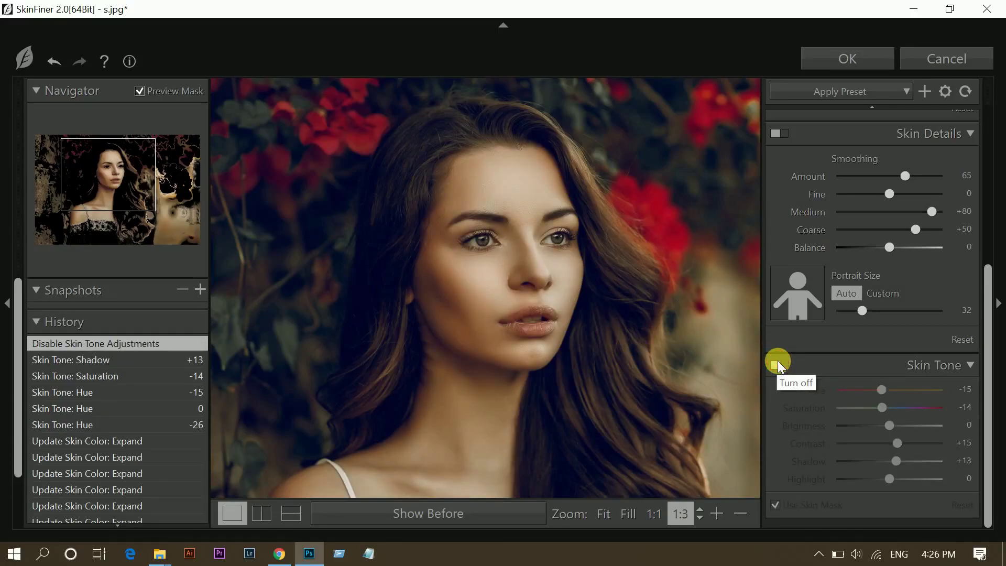
click(778, 362)
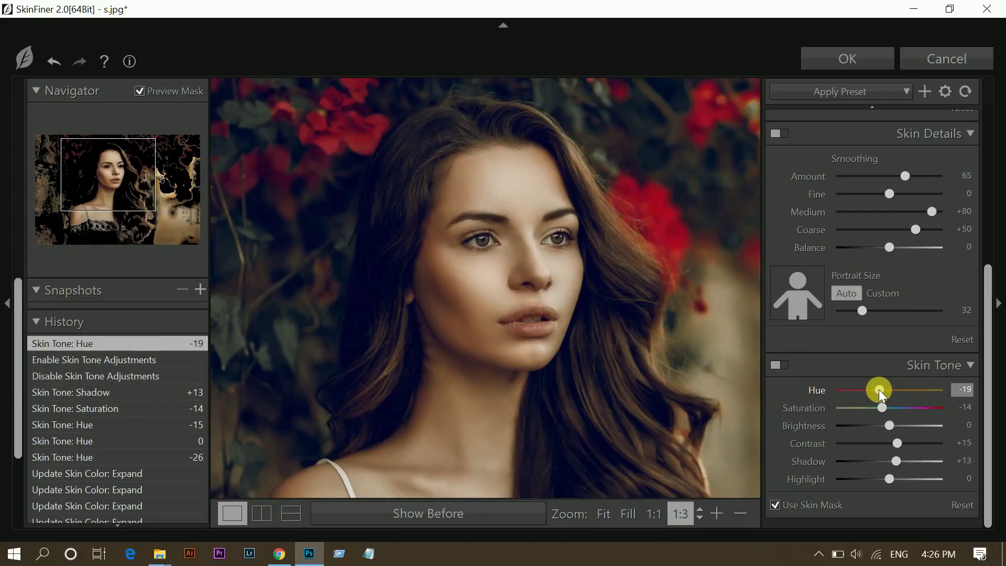
click(718, 514)
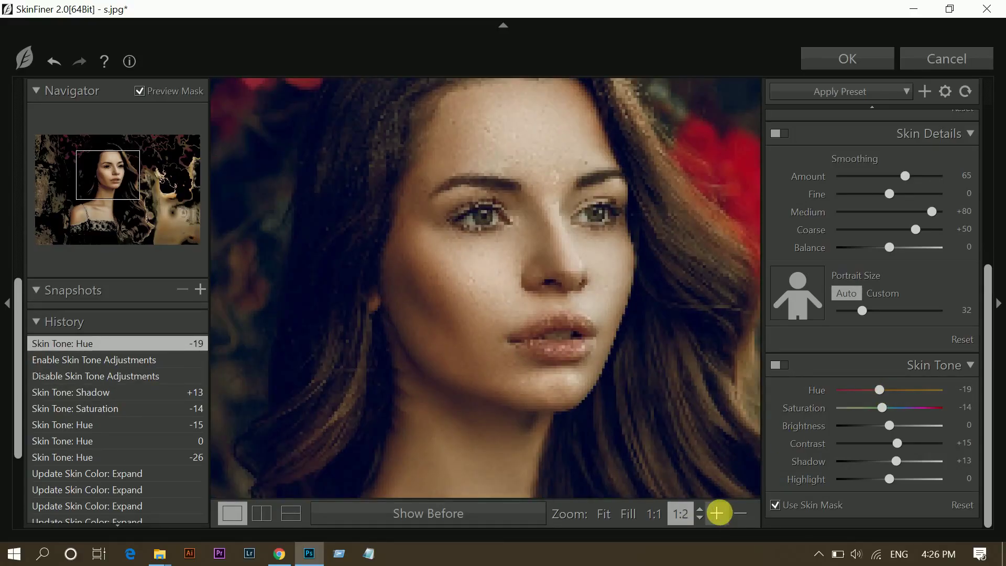
click(783, 364)
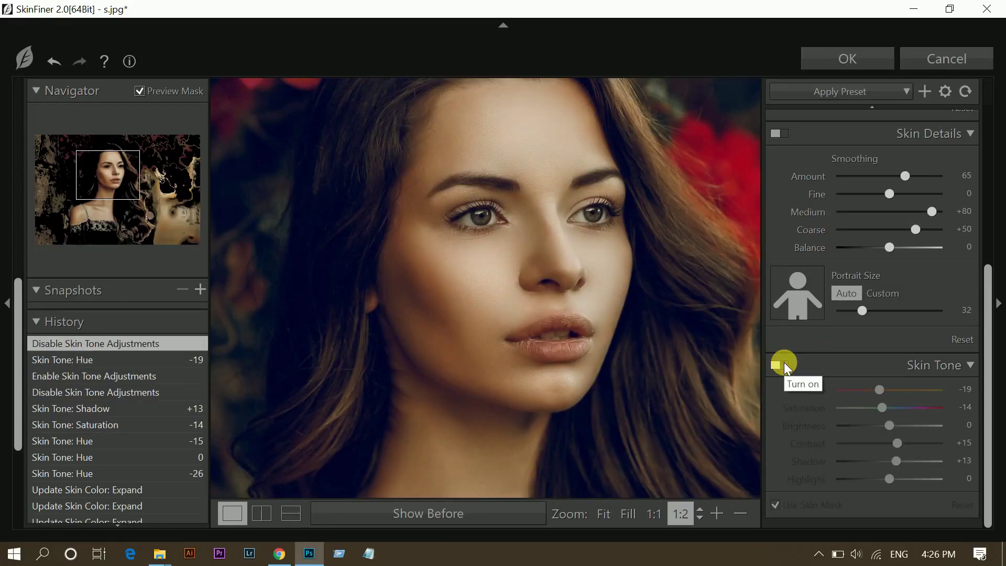
click(784, 363)
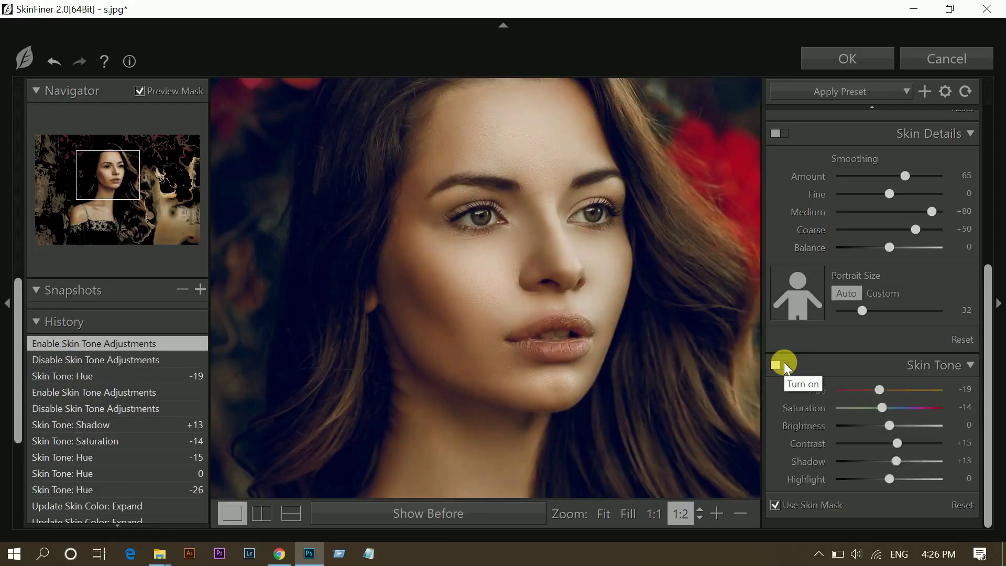
Compare skin smoothing off and on, then refine skin Hue to -21 and Saturation -12.
click(784, 133)
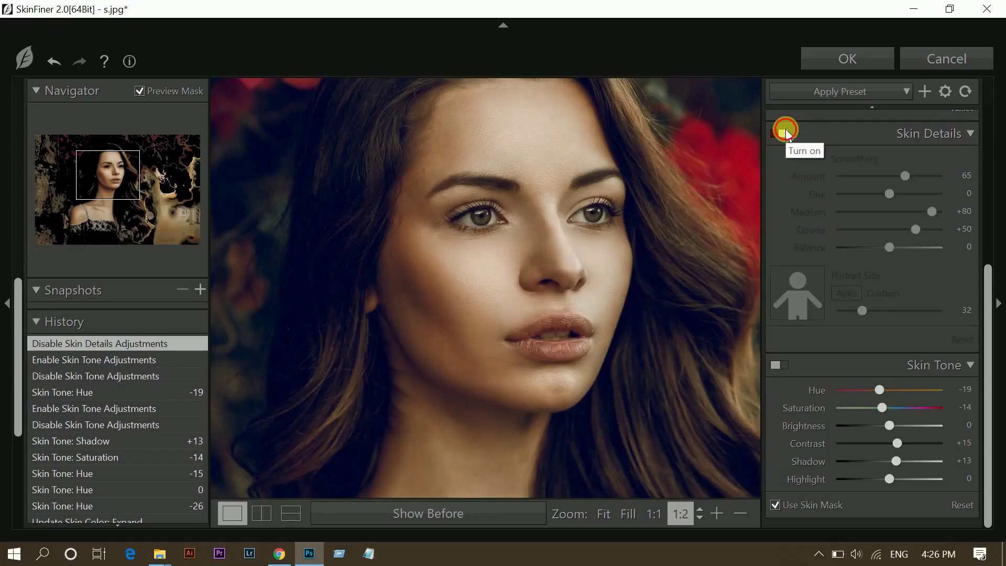
click(785, 131)
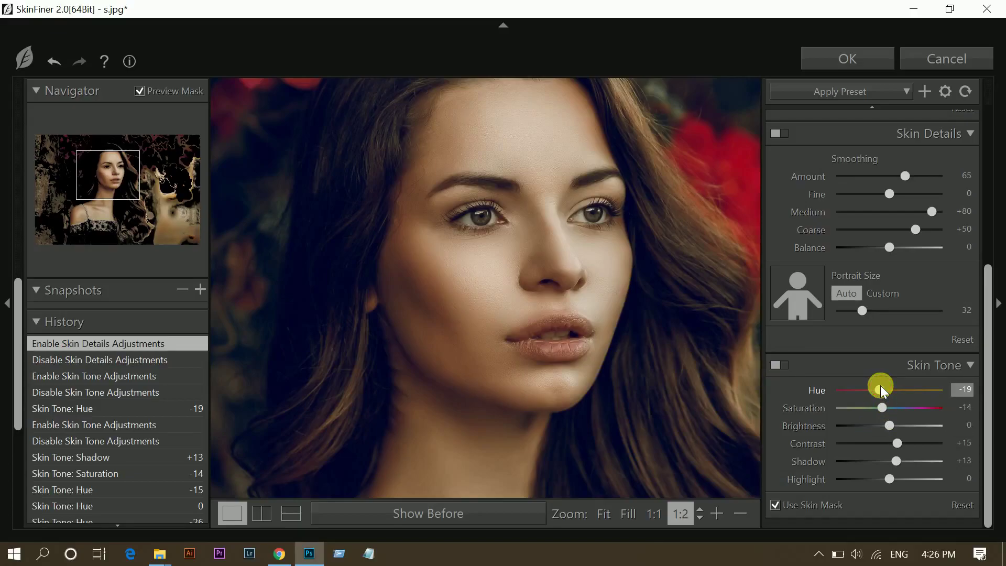
drag(881, 385, 879, 385)
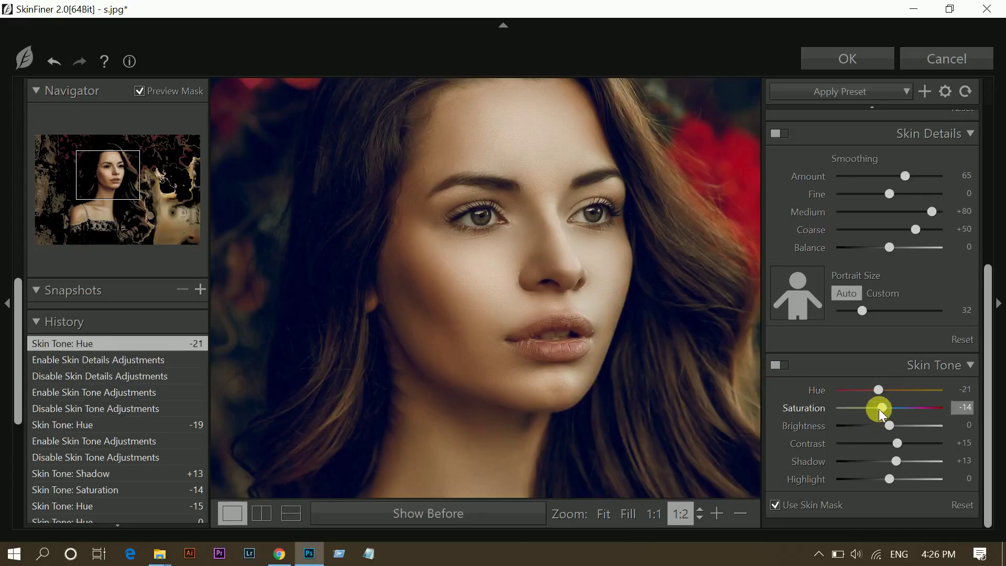
click(883, 407)
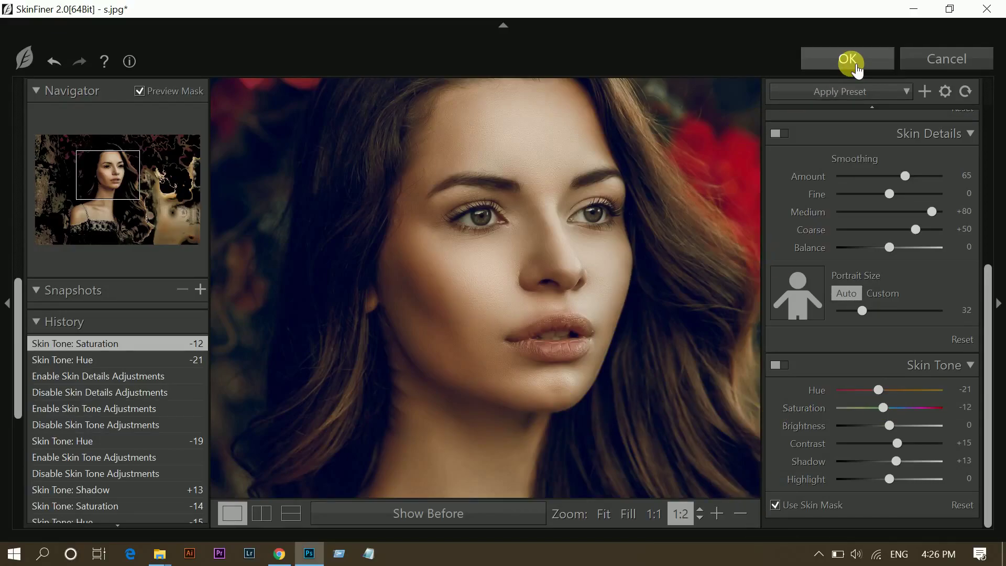
Apply the SkinFiner retouch and compare Layer 2 hidden and shown.
click(852, 64)
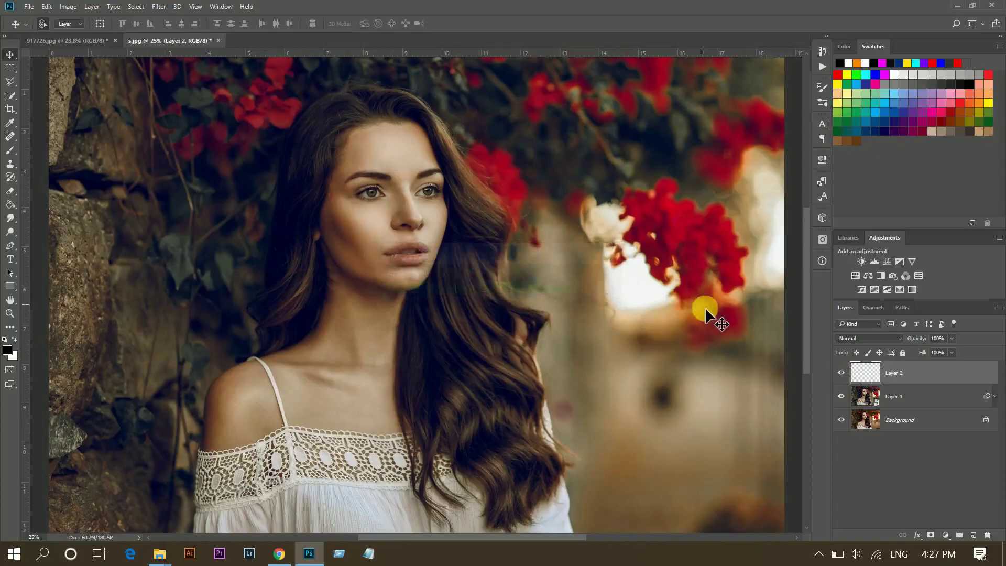
click(845, 375)
click(842, 373)
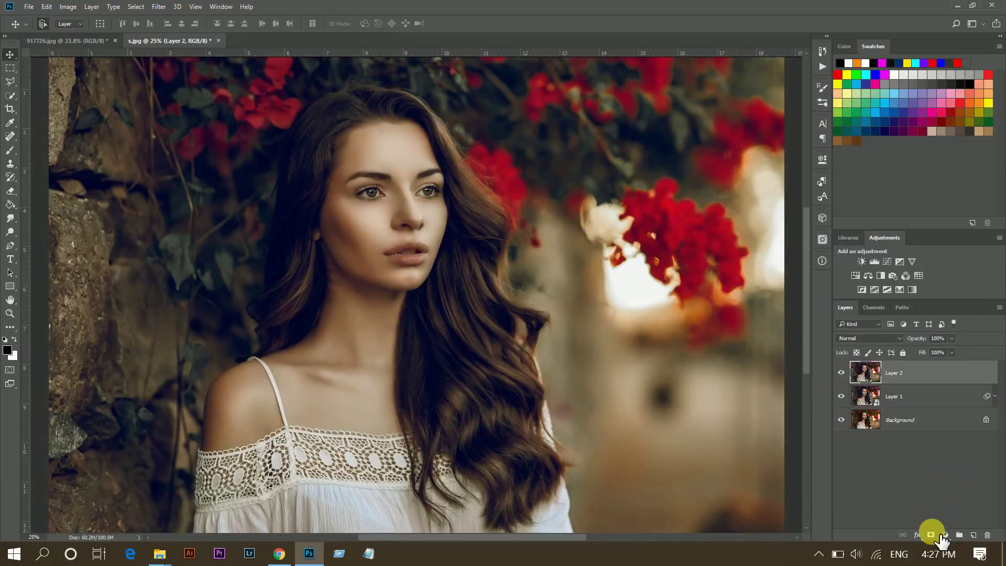
Add an inverted black mask to Layer 2 and make white the foreground colour.
click(932, 535)
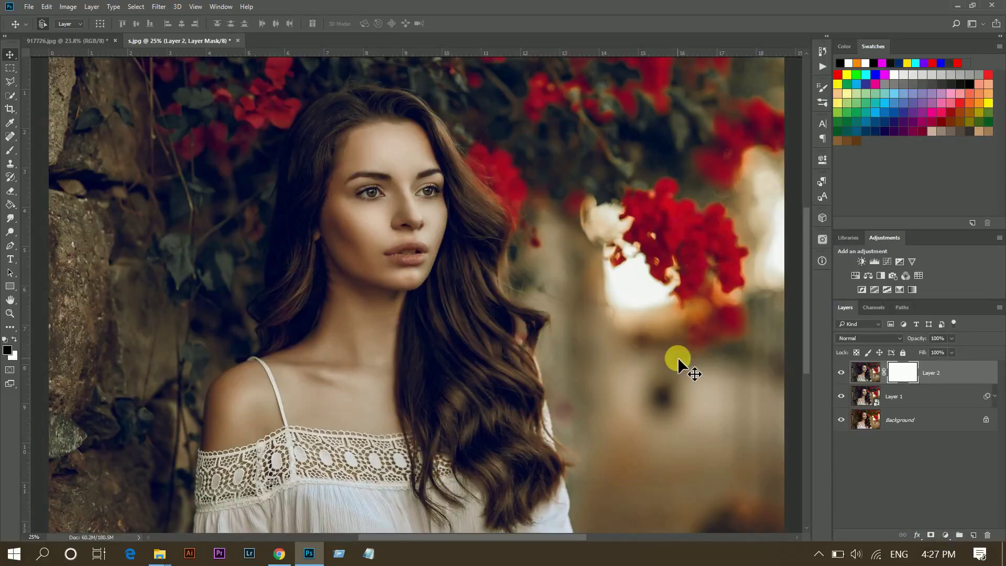
drag(678, 357, 678, 357)
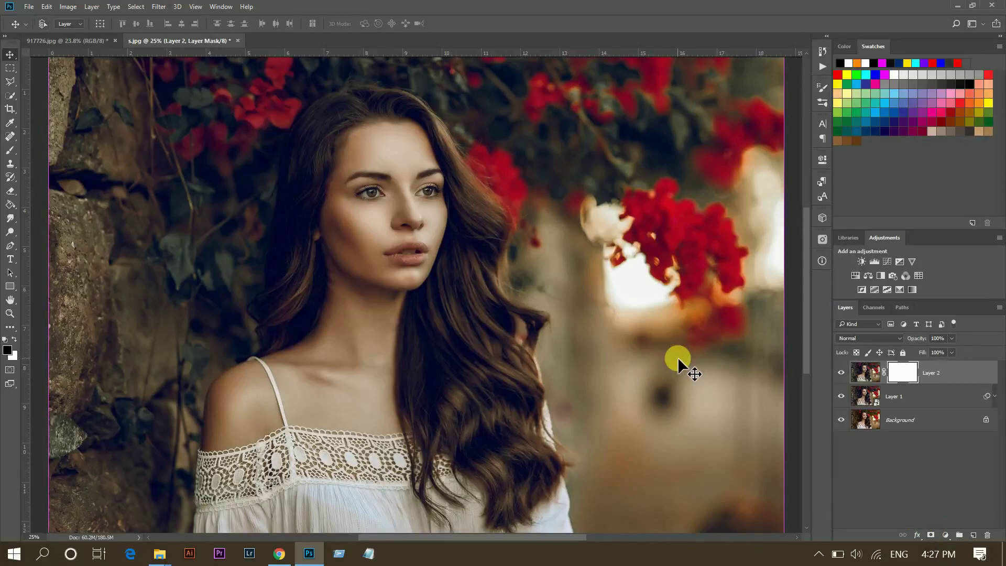
key(ctrl+i)
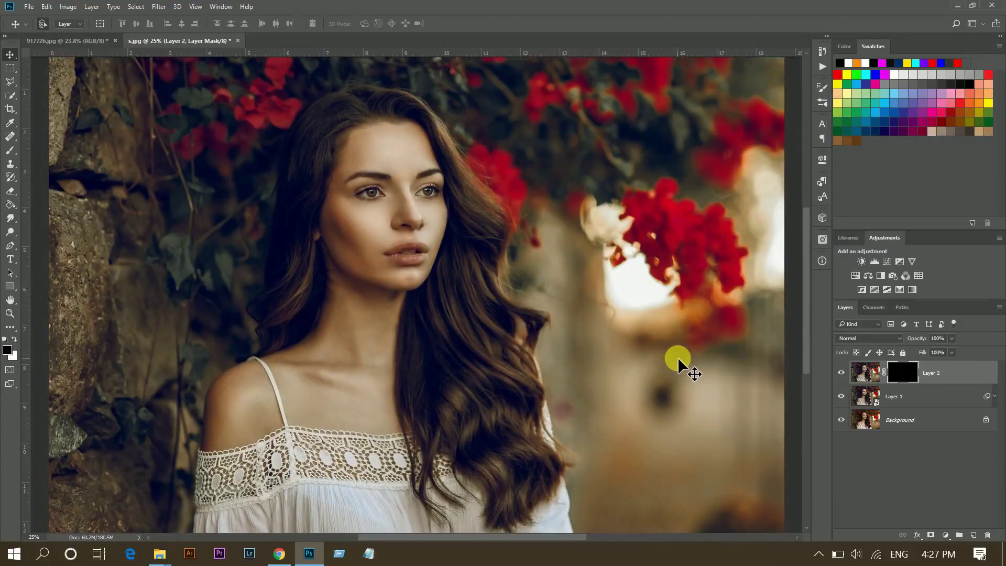
key(ctrl+plus)
key(ctrl+plus)
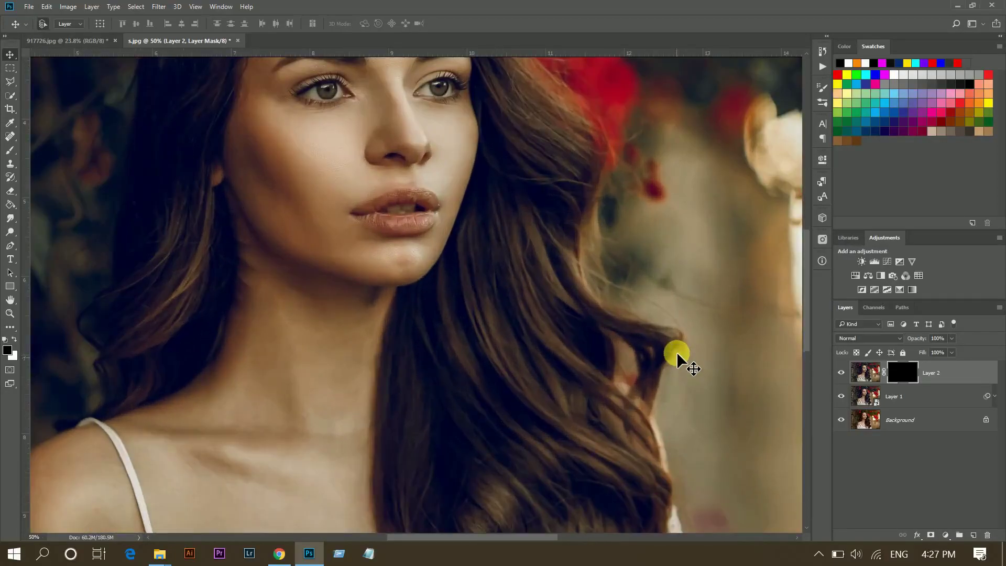
scroll(85, 393, up, 2)
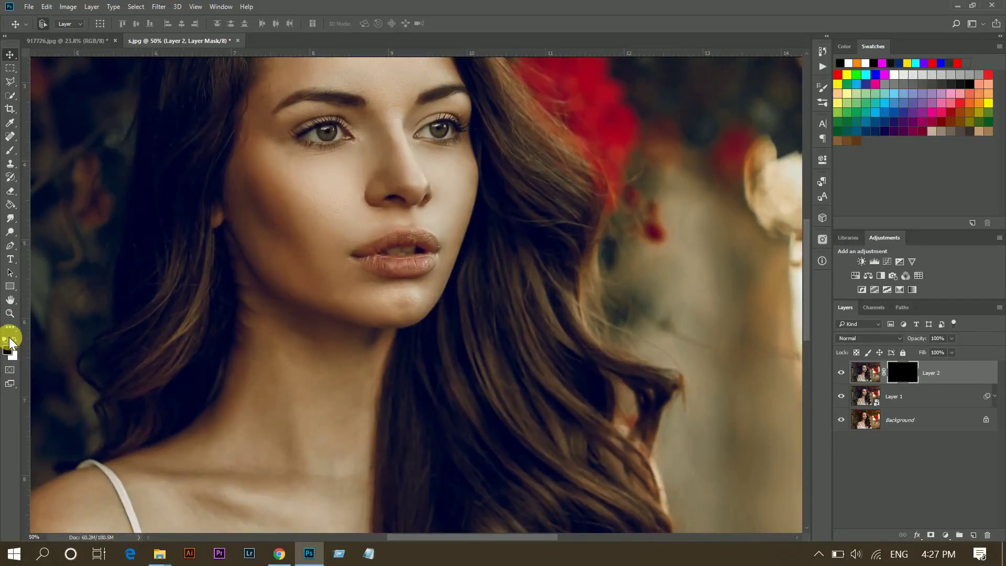
click(13, 340)
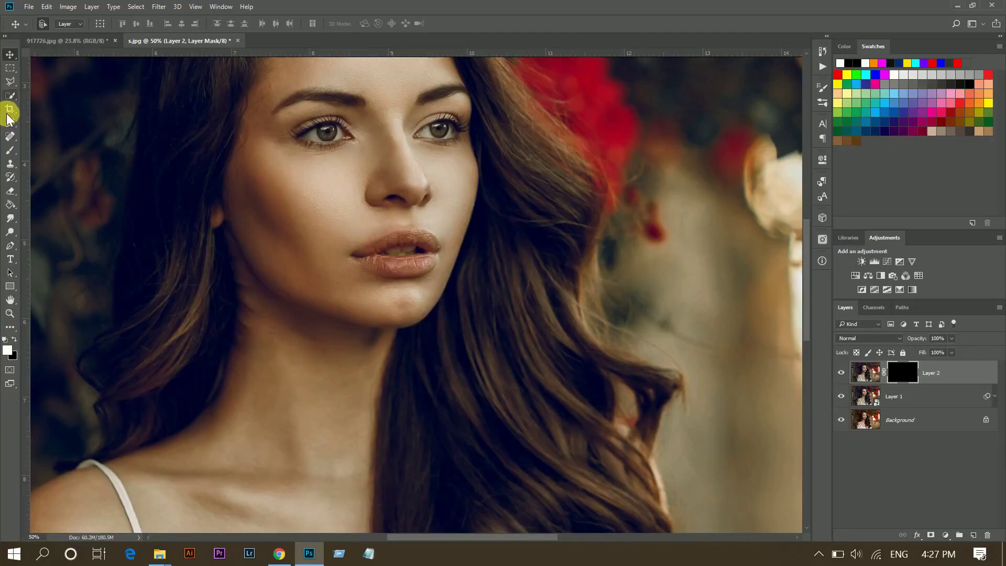
Switch to the Brush tool and shrink it to size 700.
click(7, 152)
click(44, 22)
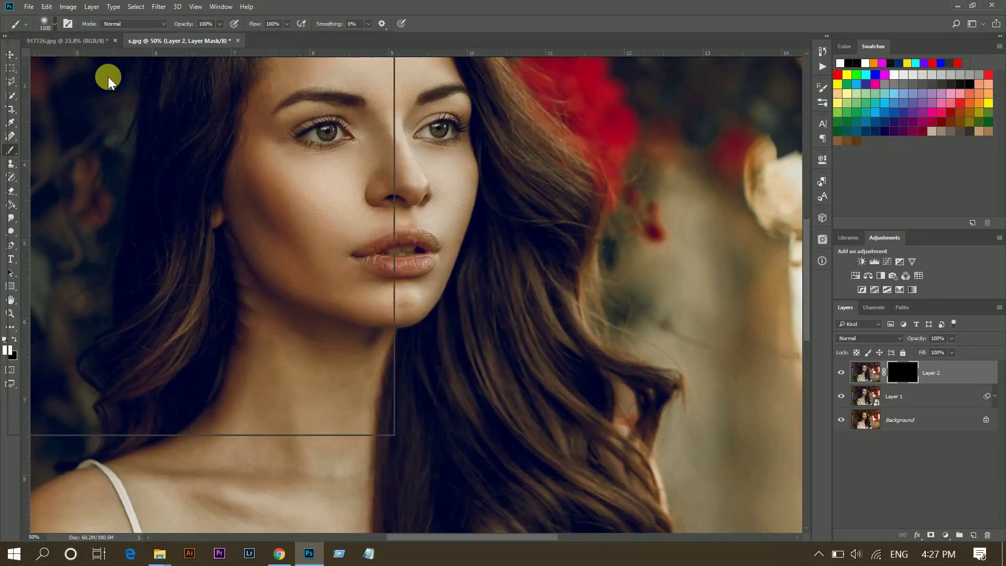
click(719, 7)
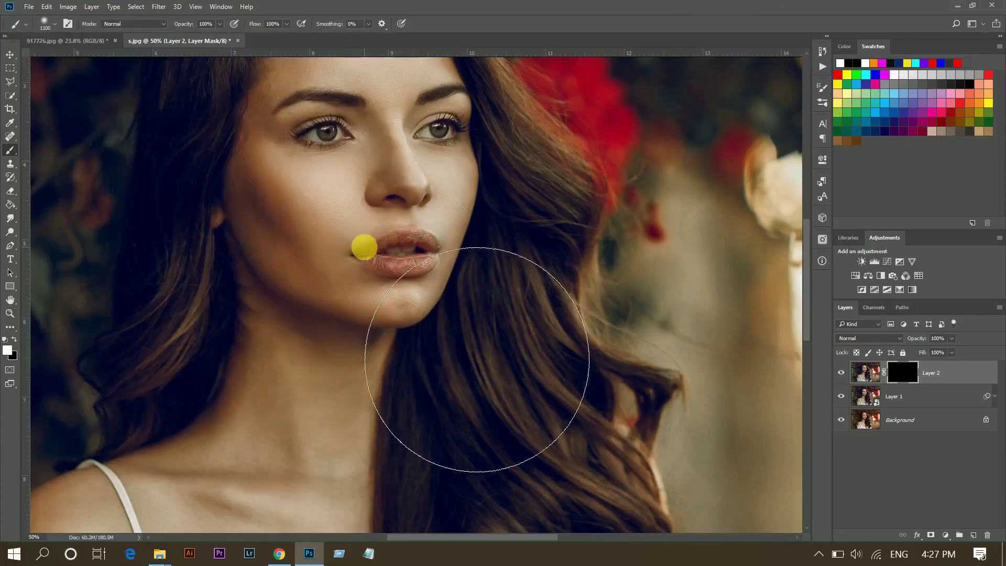
key(bracketleft)
key(bracketleft)
key(bracketleft)
key(bracketleft)
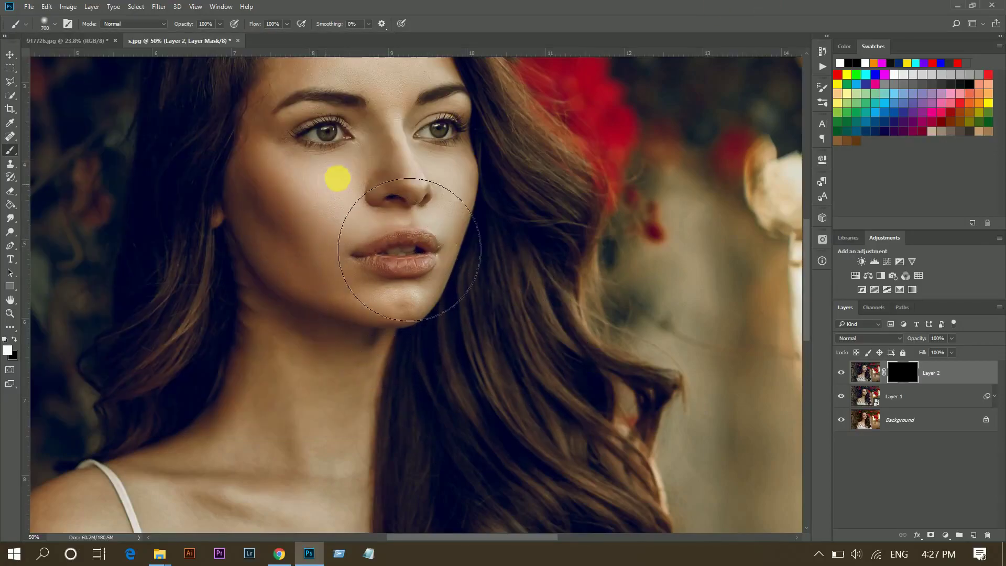
Paint white on Layer 2's mask over the chin, lips, face, neck and shoulders.
click(417, 343)
scroll(420, 333, up, 3)
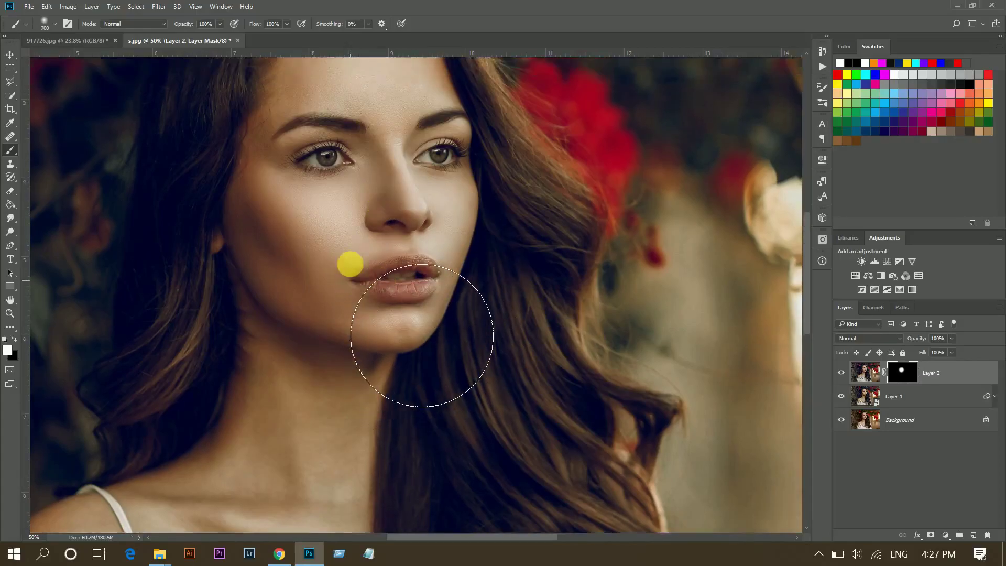
scroll(404, 329, up, 1)
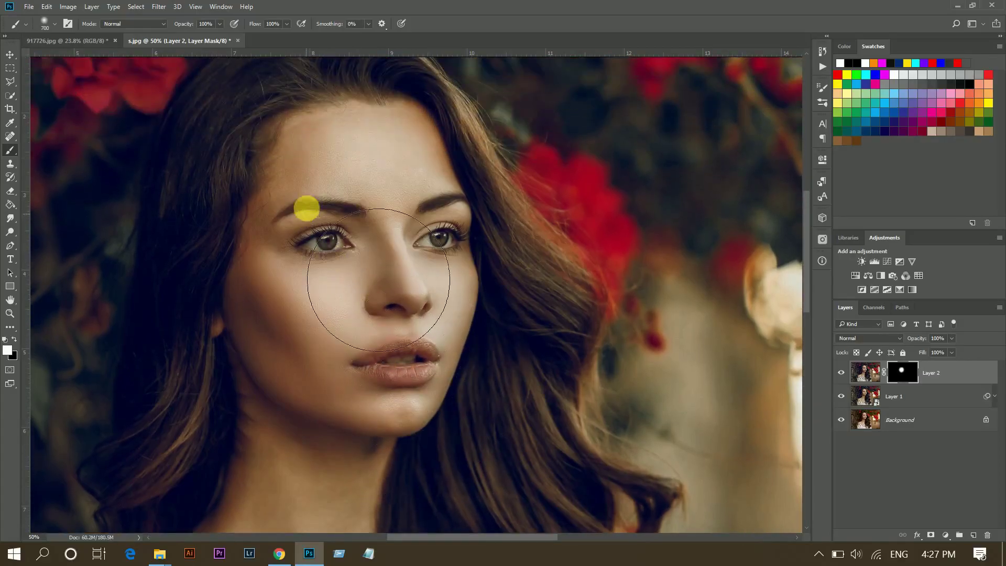
click(441, 238)
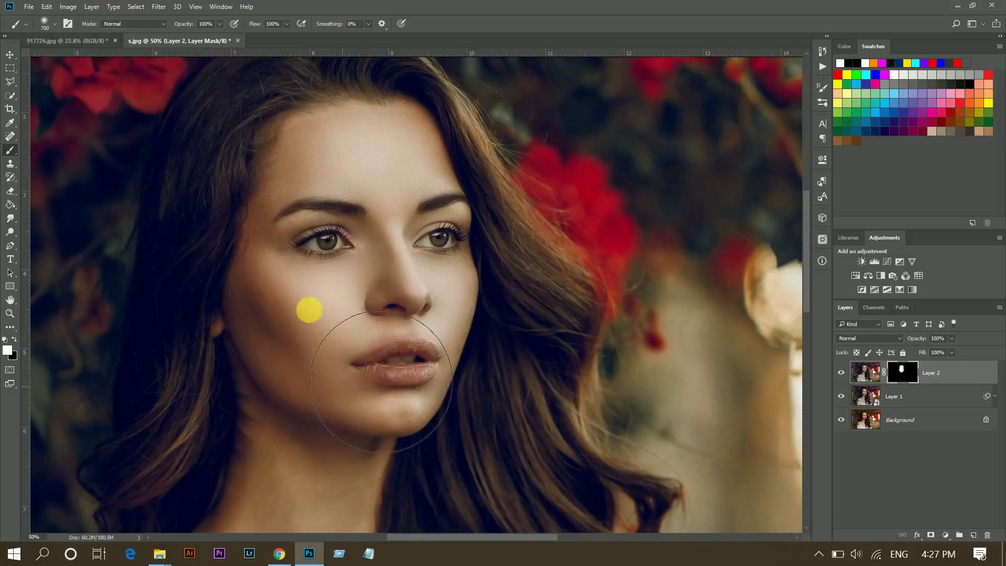
scroll(373, 454, down, 4)
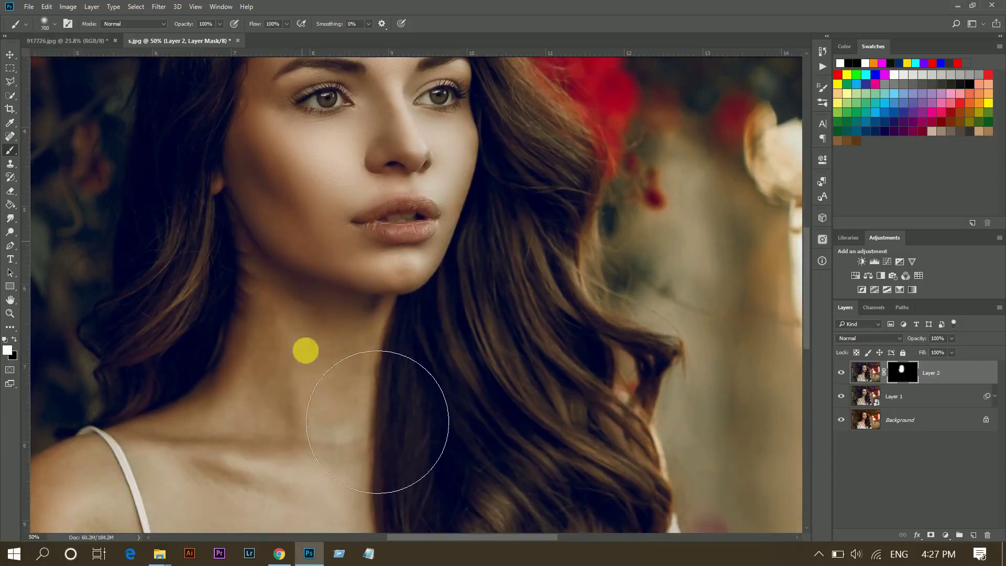
drag(393, 444, 346, 522)
scroll(329, 482, down, 3)
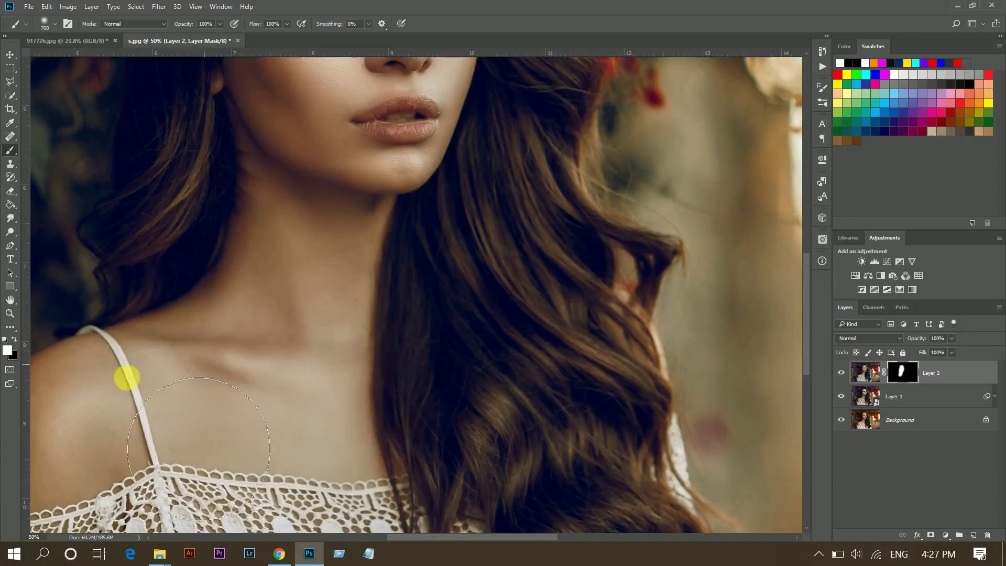
mouse_move(176, 468)
mouse_down()
mouse_move(314, 375)
mouse_move(365, 306)
mouse_move(389, 235)
mouse_up()
scroll(366, 299, down, 3)
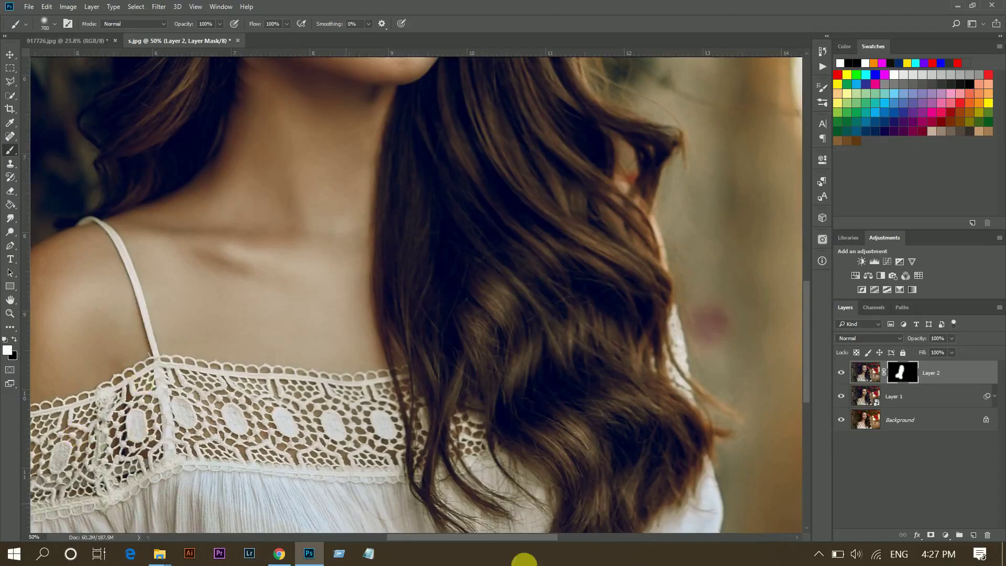
drag(449, 538, 418, 536)
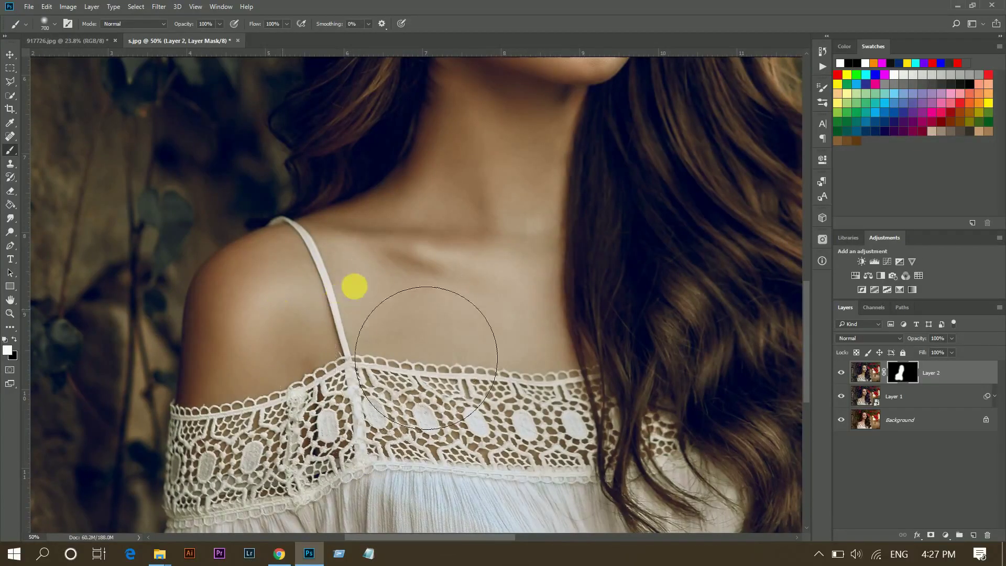
scroll(501, 257, up, 10)
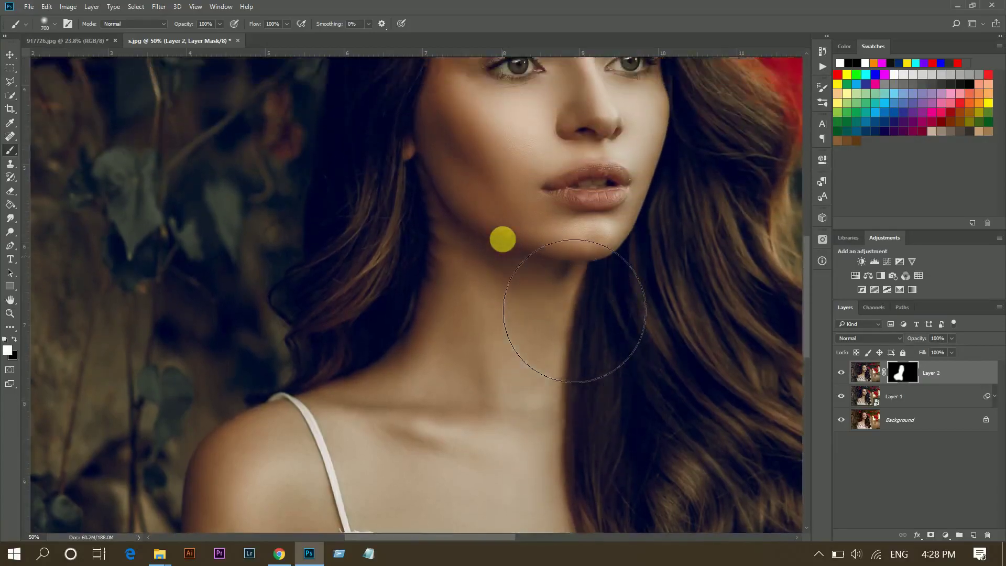
scroll(503, 240, up, 5)
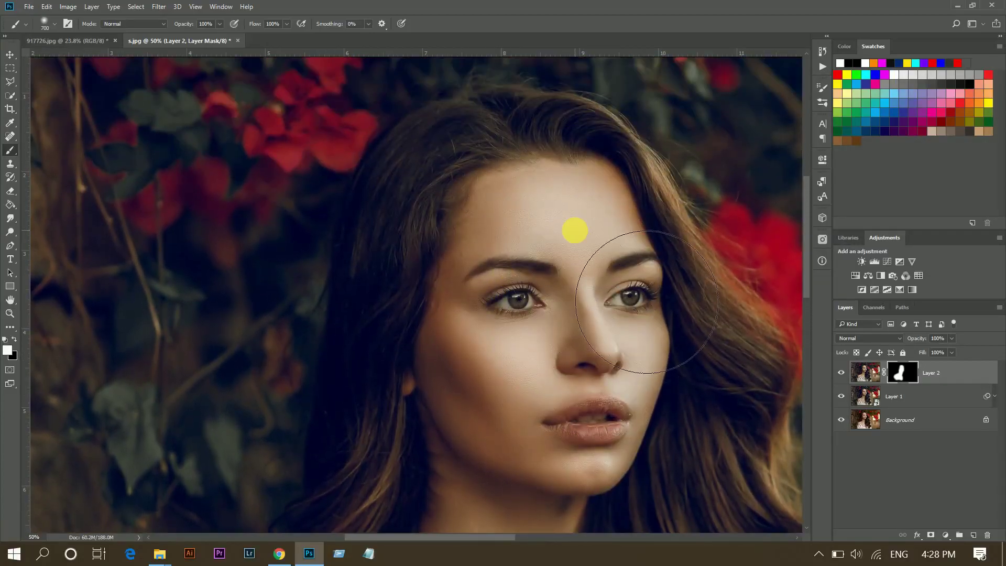
scroll(591, 387, down, 2)
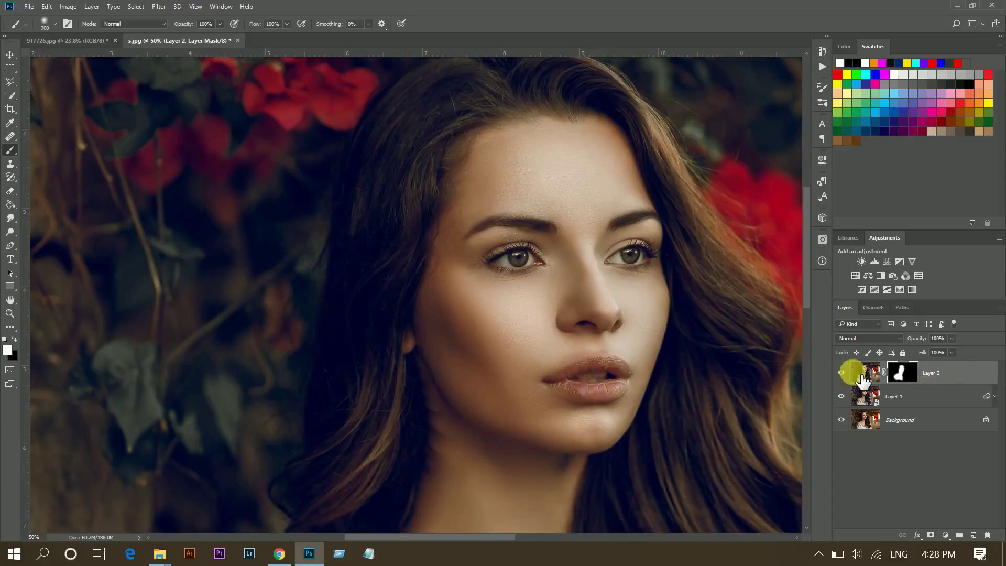
Compare Layer 2 hidden and shown, then fit the whole photo on screen.
click(842, 373)
click(841, 373)
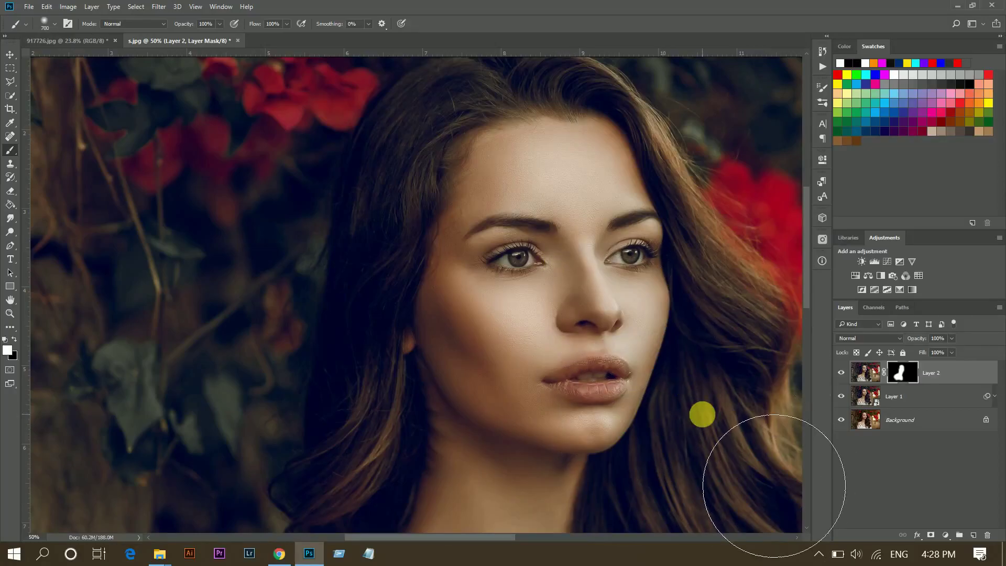
key(ctrl+0)
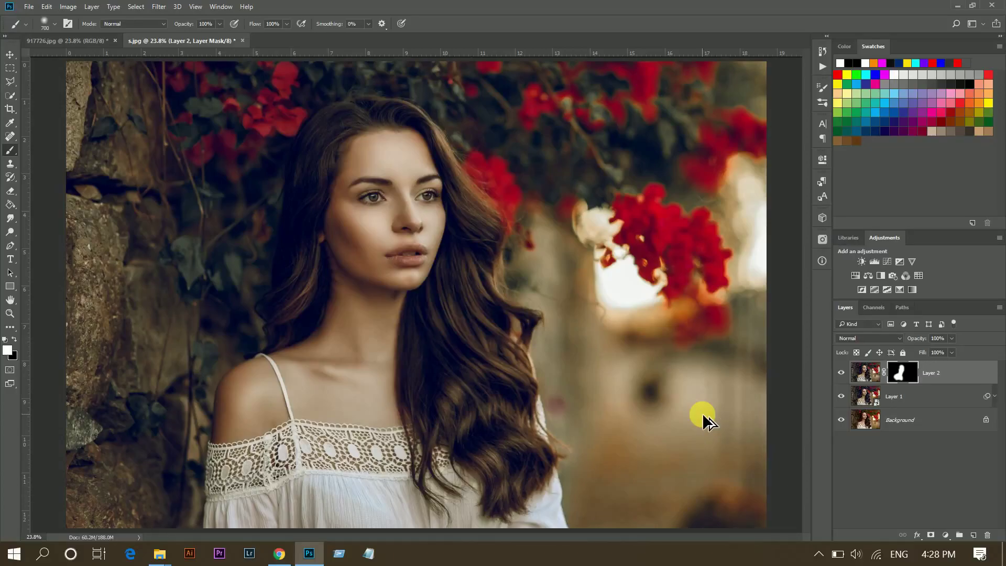
Stamp visible layers into Layer 3, duplicate it, hide Layer 3 copy and select Layer 3.
key(ctrl+shift+alt+e)
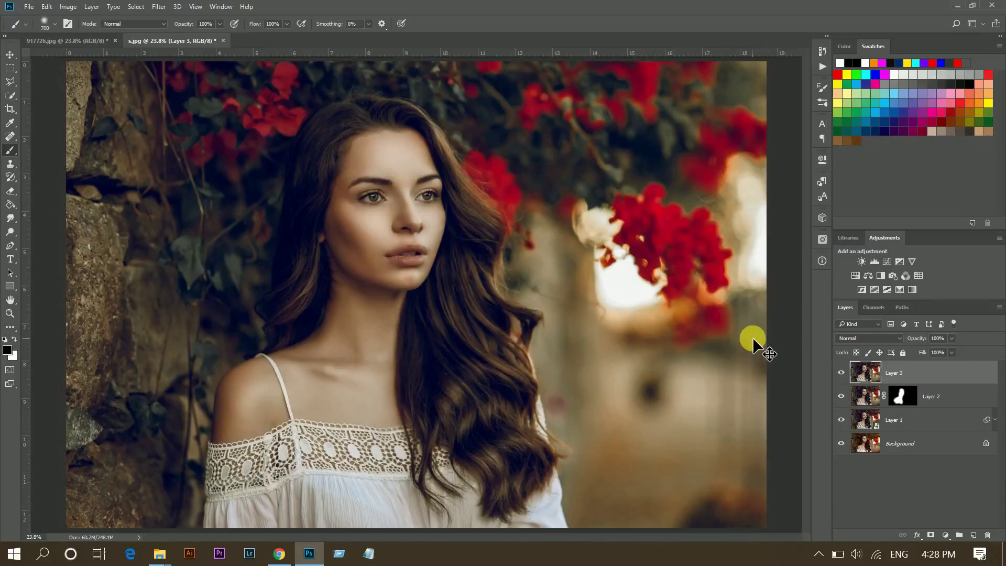
key(ctrl+j)
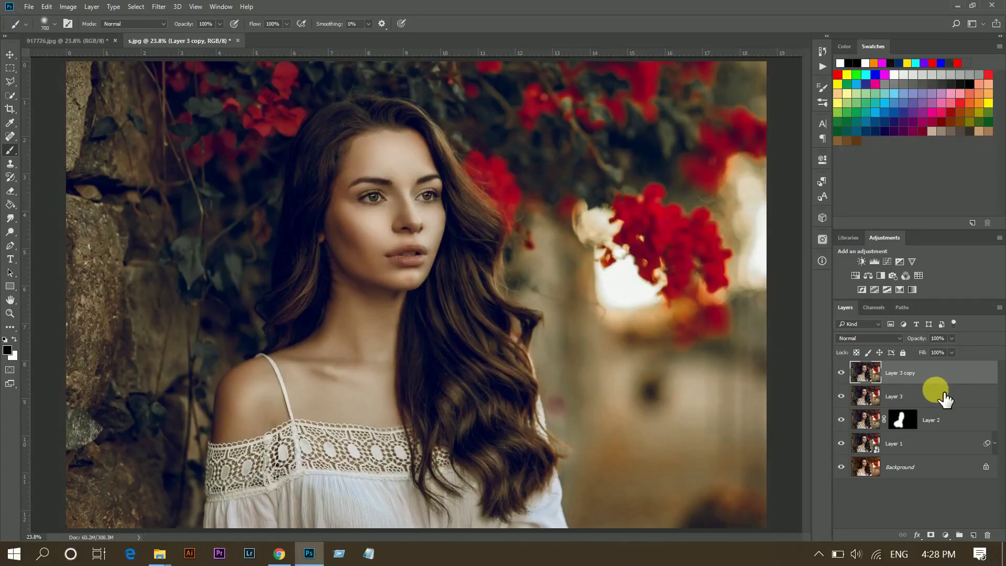
click(948, 389)
click(943, 379)
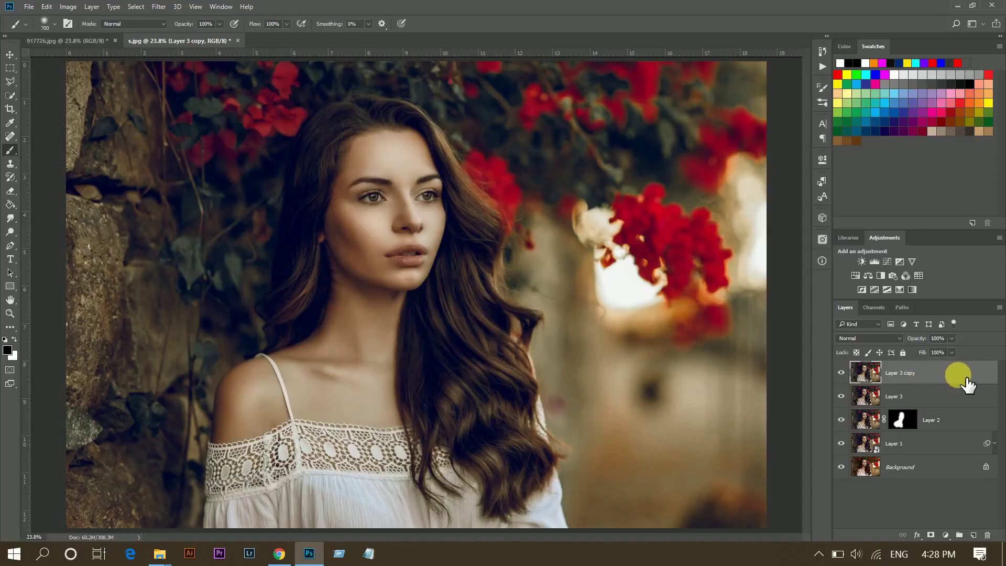
click(841, 373)
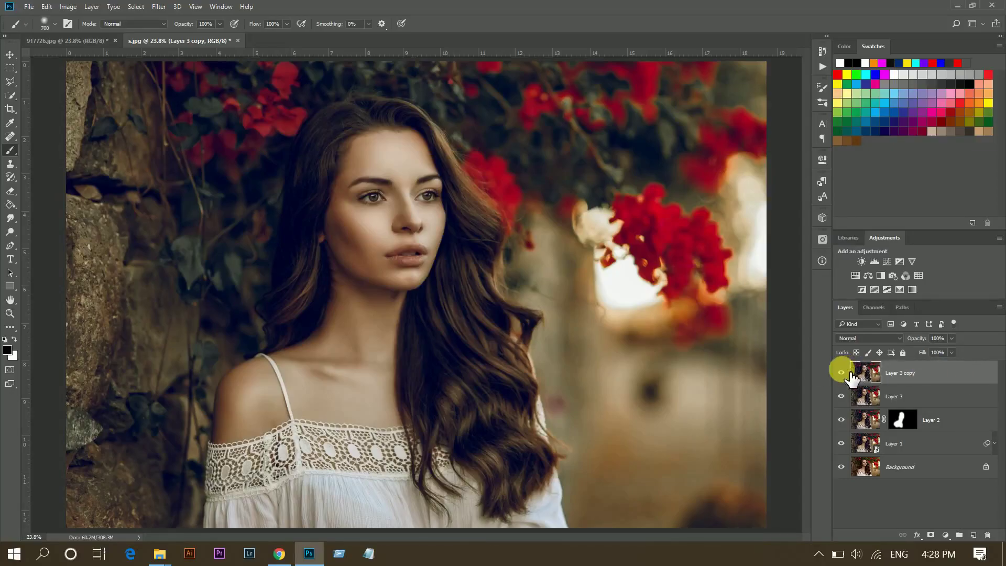
click(956, 398)
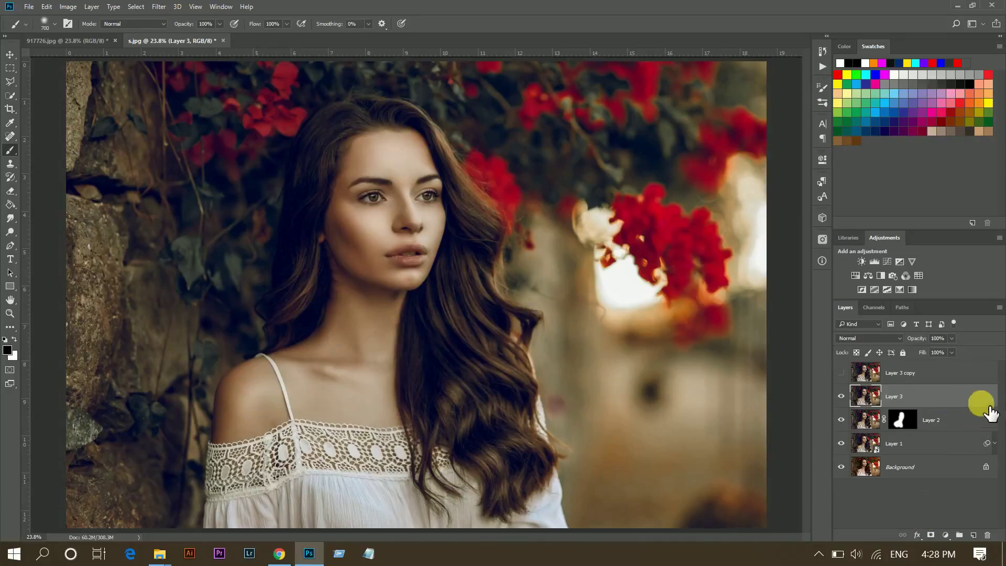
click(917, 535)
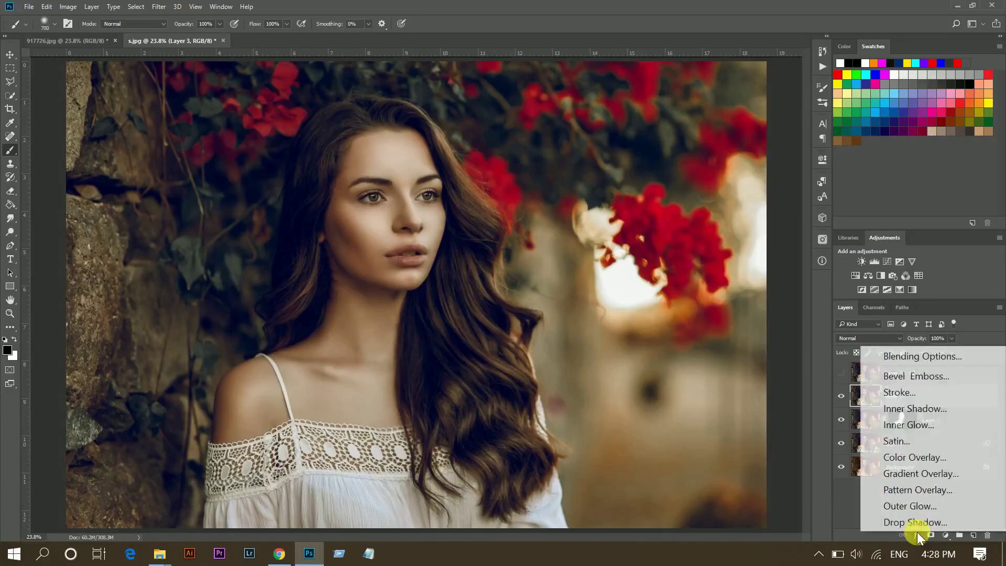
Set Layer 3 to Screen with Underlying Layer Blend If split at 147 and 228.
click(935, 354)
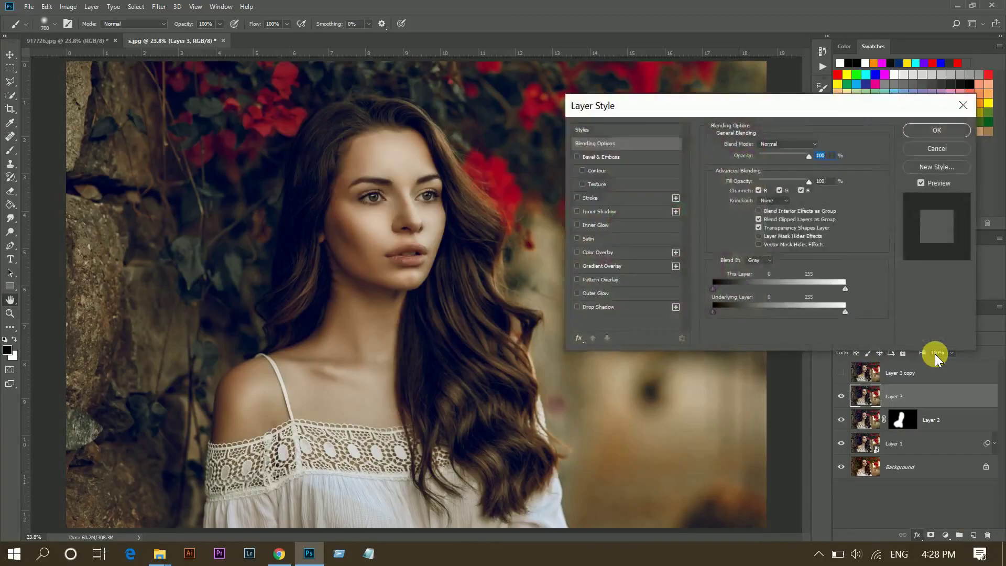
click(781, 145)
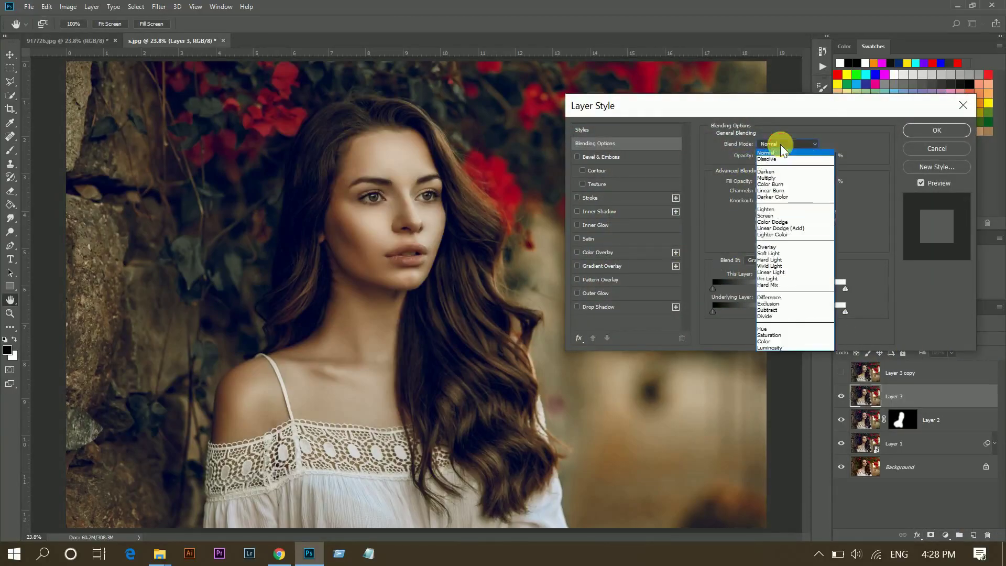
click(785, 215)
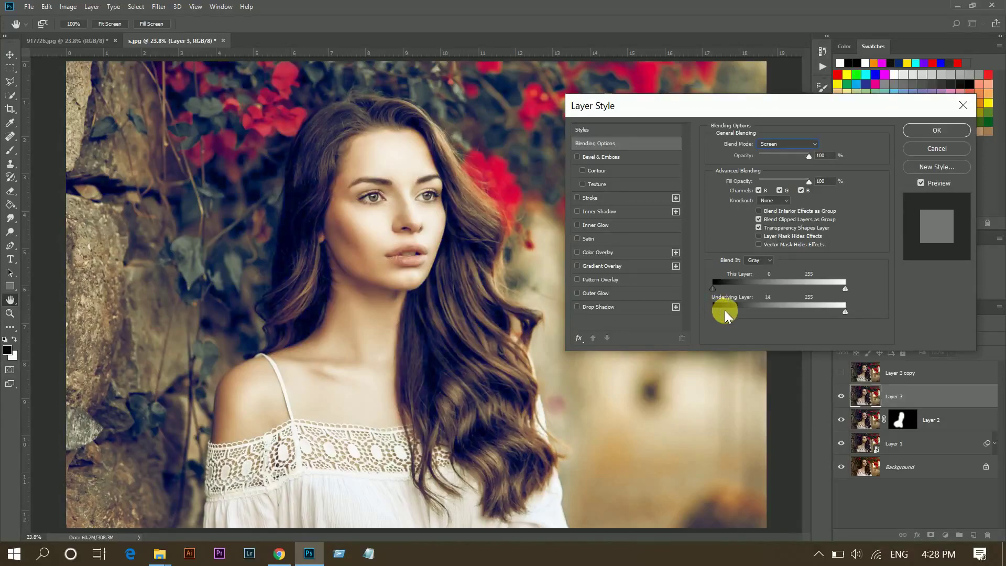
drag(724, 310, 790, 308)
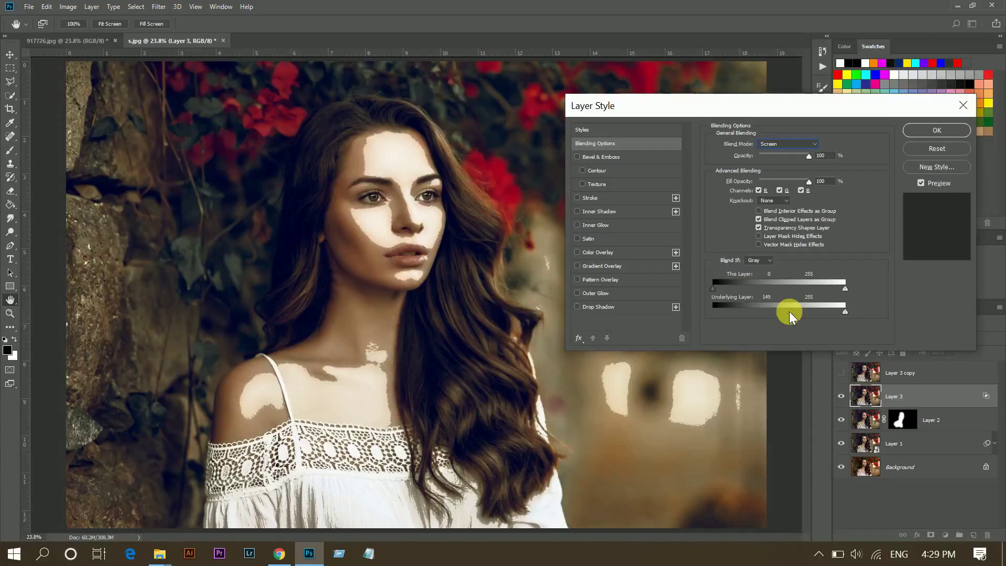
drag(790, 312, 811, 311)
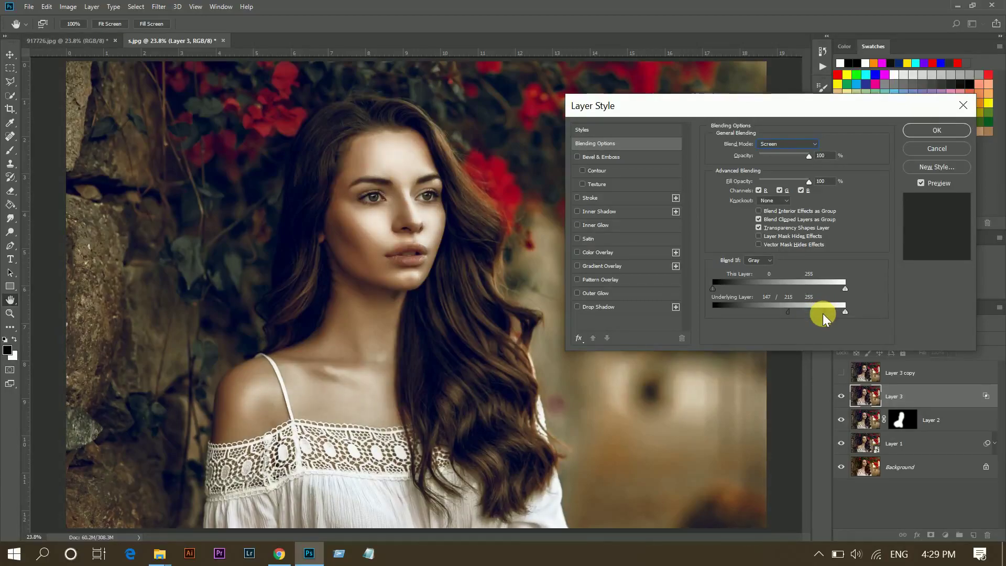
key(ctrl+plus)
key(ctrl+plus)
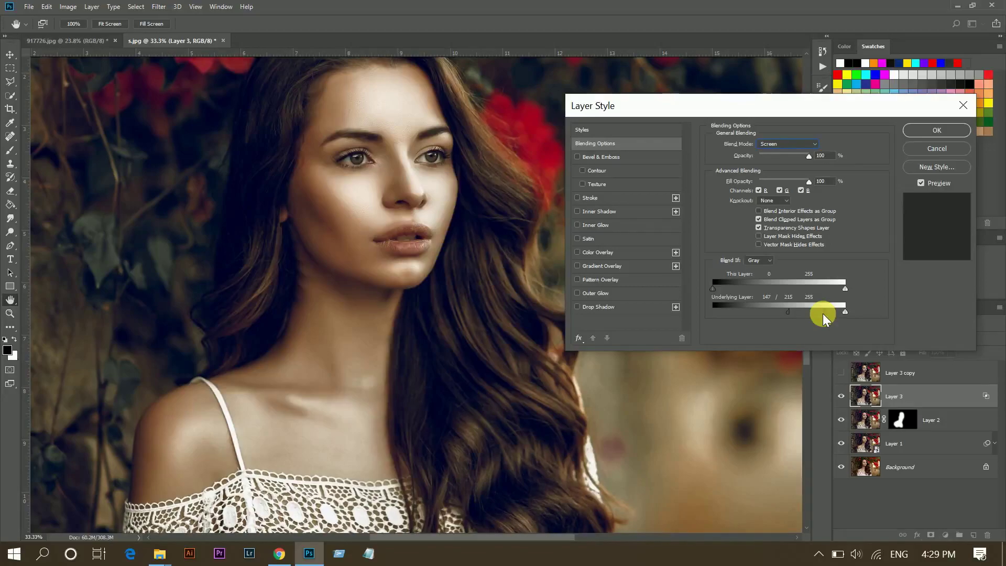
key(ctrl+plus)
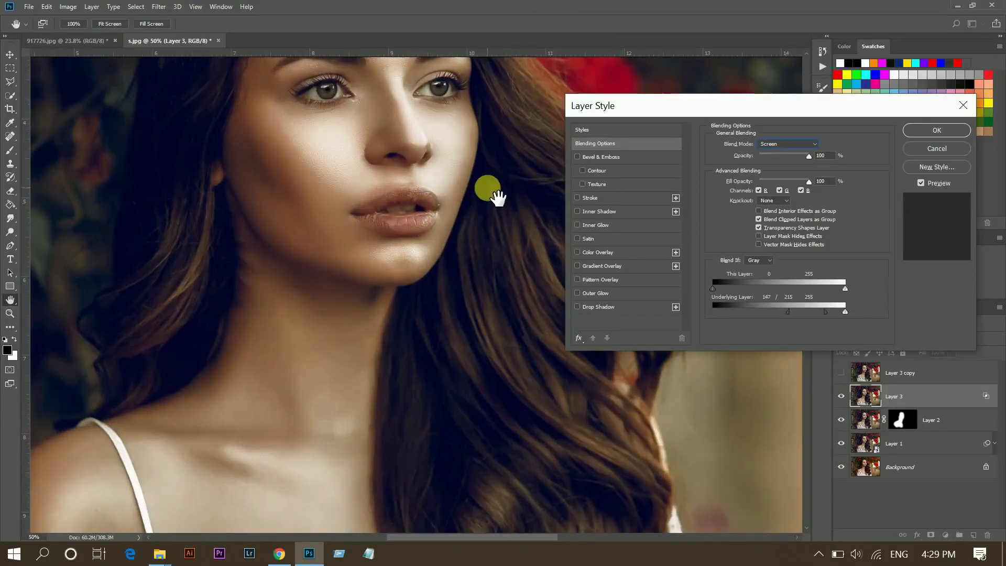
drag(498, 197, 476, 353)
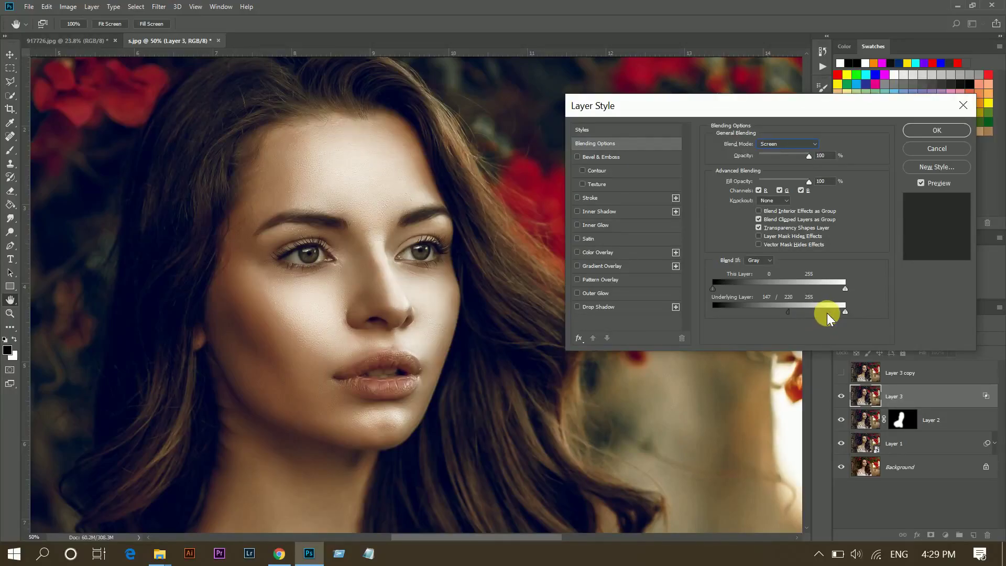
drag(827, 313, 833, 314)
Confirm Layer 3's blending, then show and select Layer 3 copy.
click(929, 130)
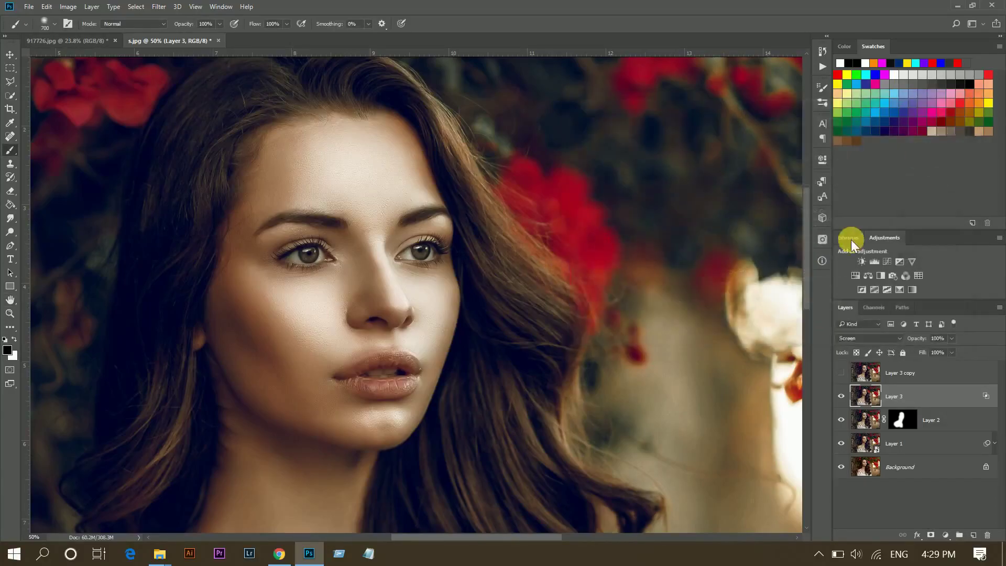
click(841, 373)
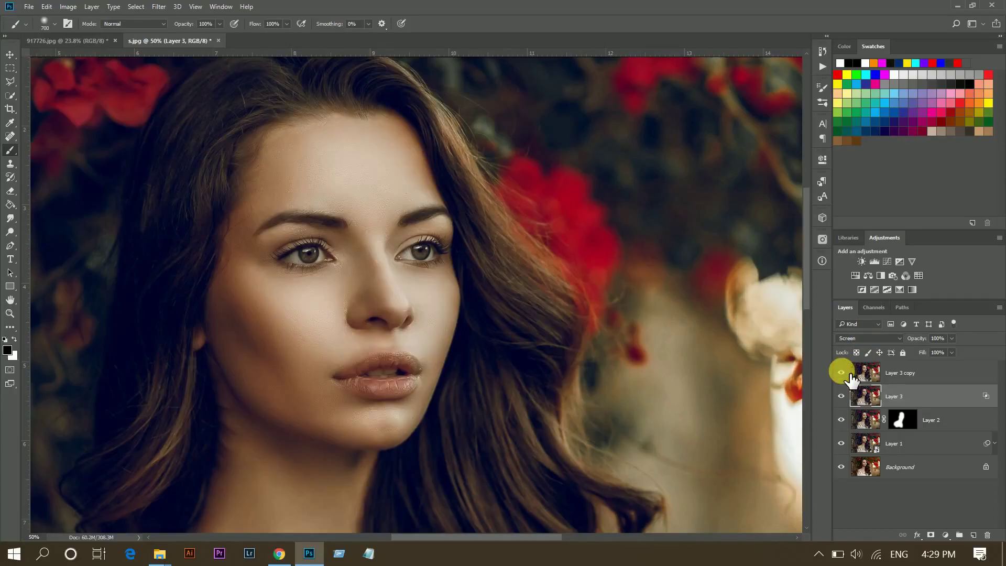
click(948, 378)
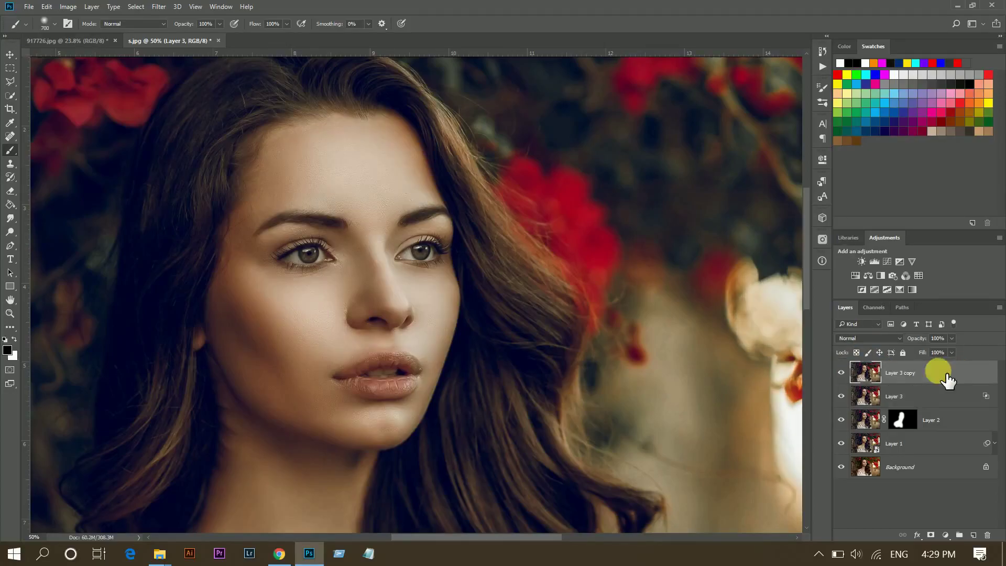
Set Layer 3 copy to Multiply with Underlying Layer Blend If at 35/124.
double_click(980, 379)
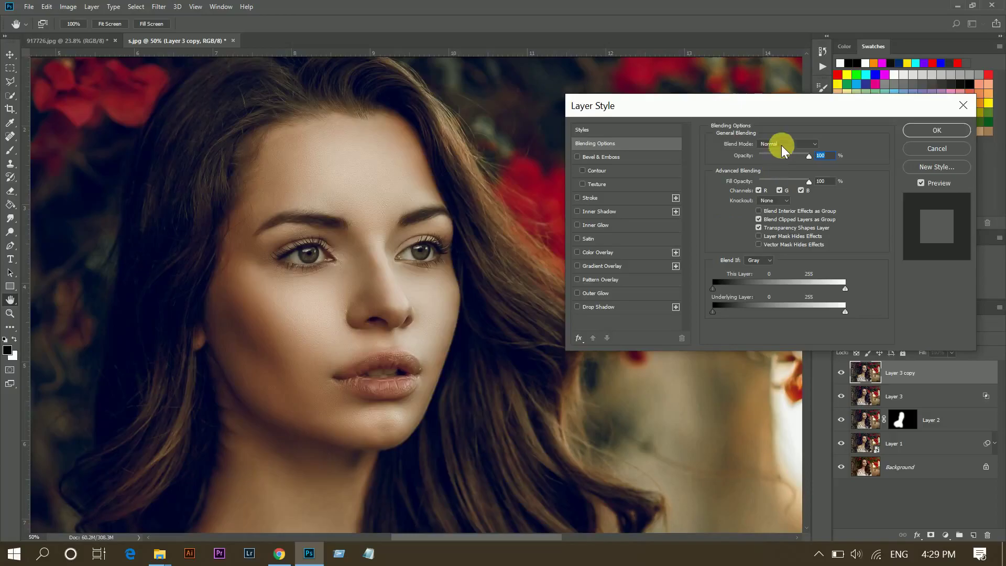
click(781, 145)
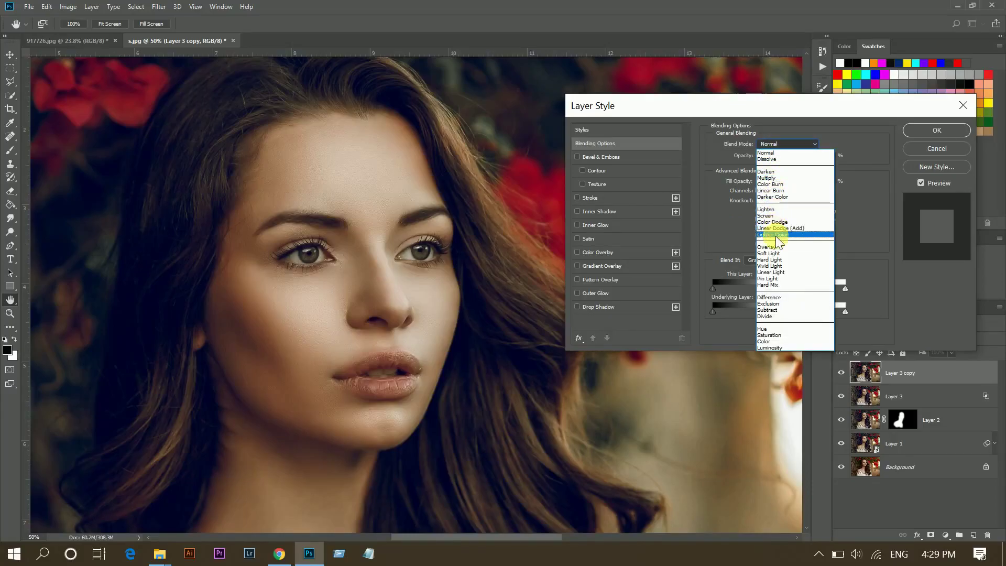
click(768, 179)
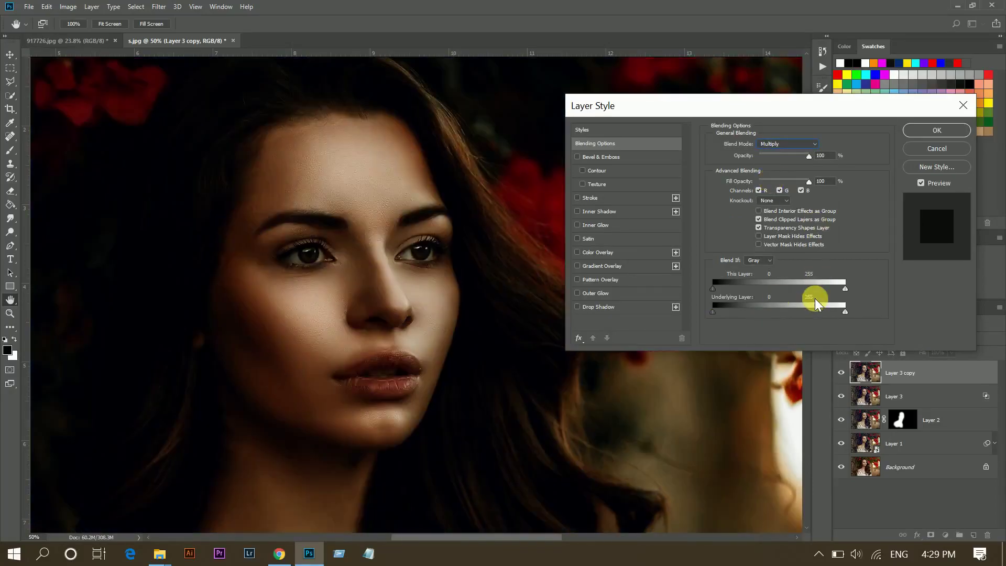
drag(846, 311, 782, 311)
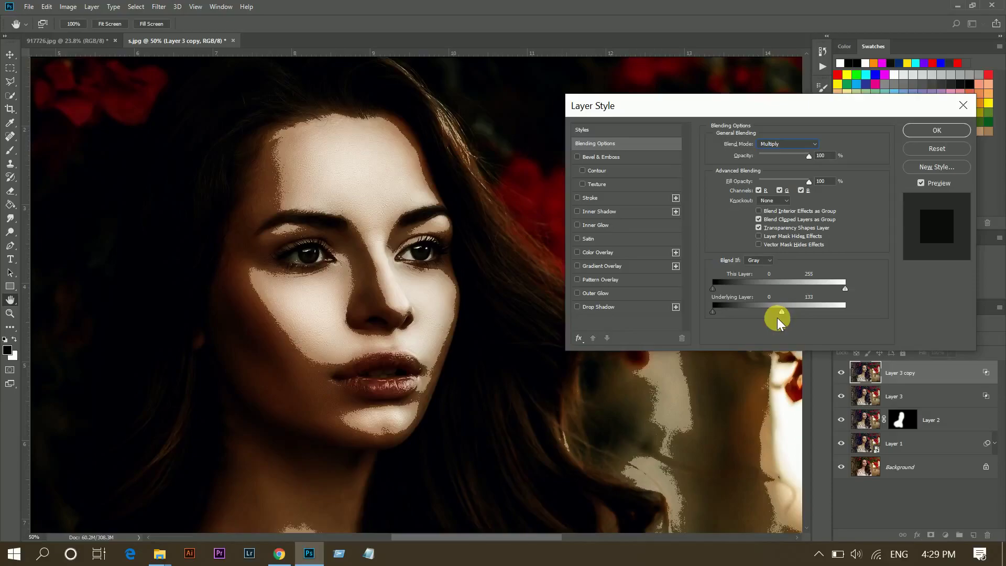
drag(783, 311, 749, 312)
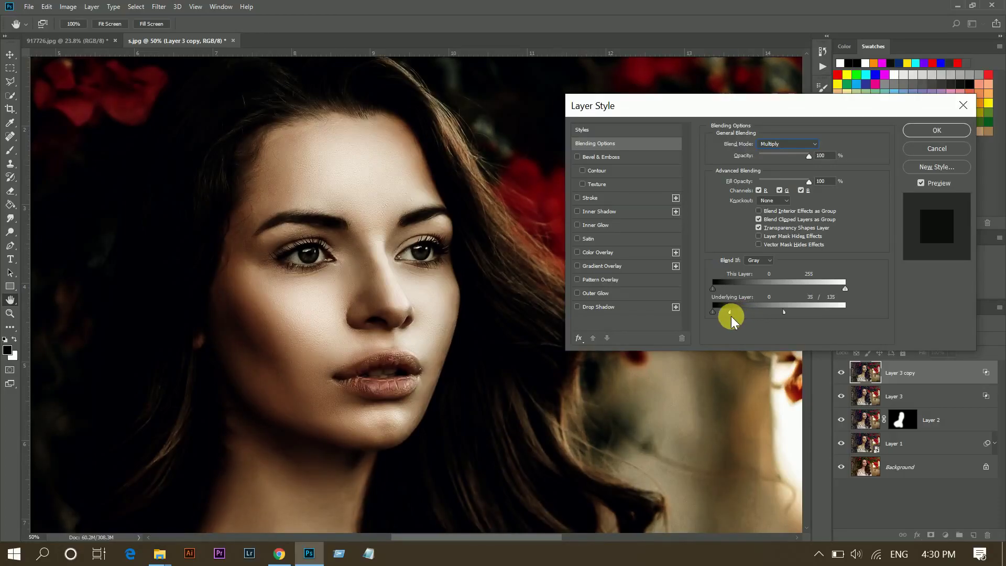
drag(784, 311, 766, 313)
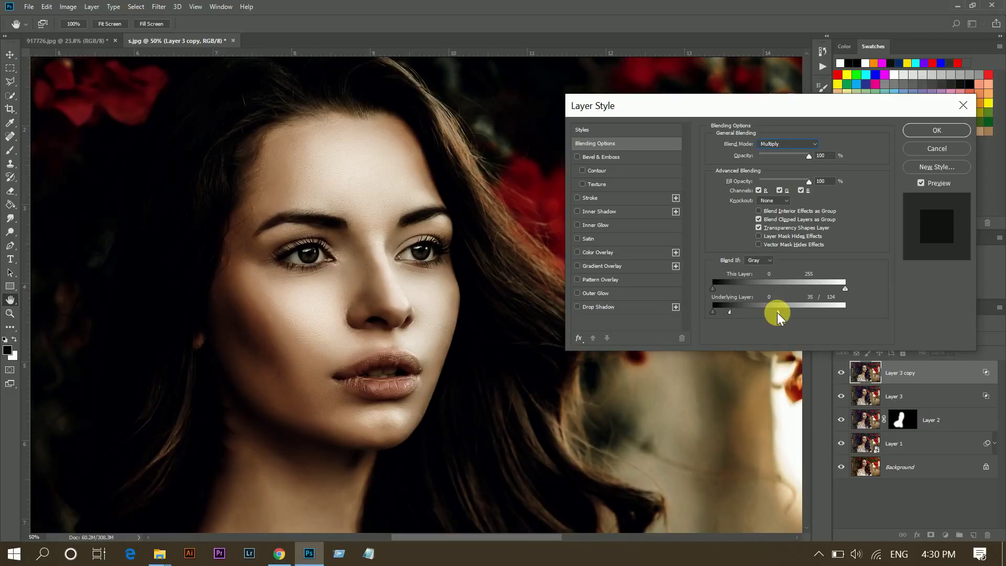
click(920, 132)
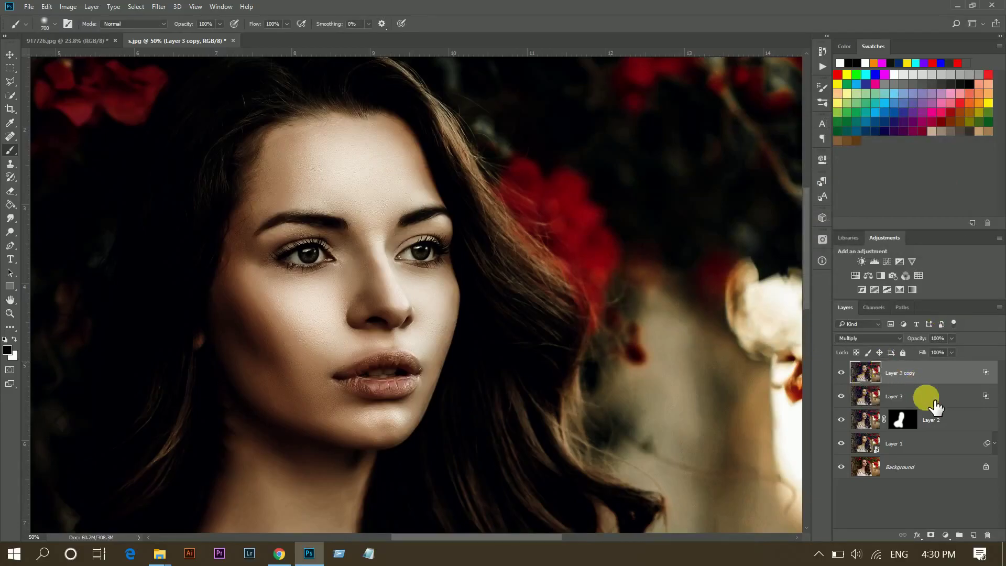
Group Layer 3 and Layer 3 copy into Group 1 and add a layer mask.
shift+click(938, 397)
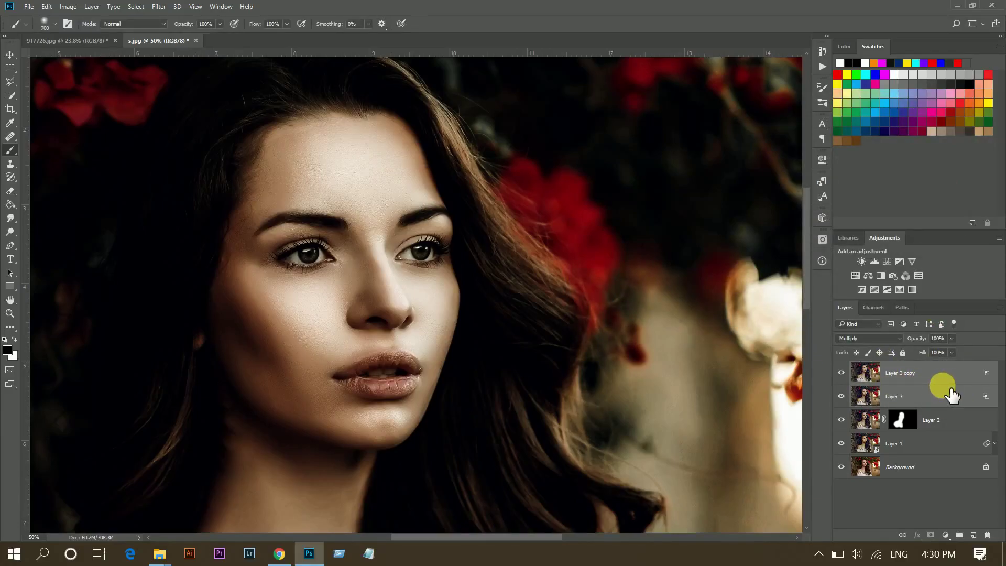
key(ctrl+g)
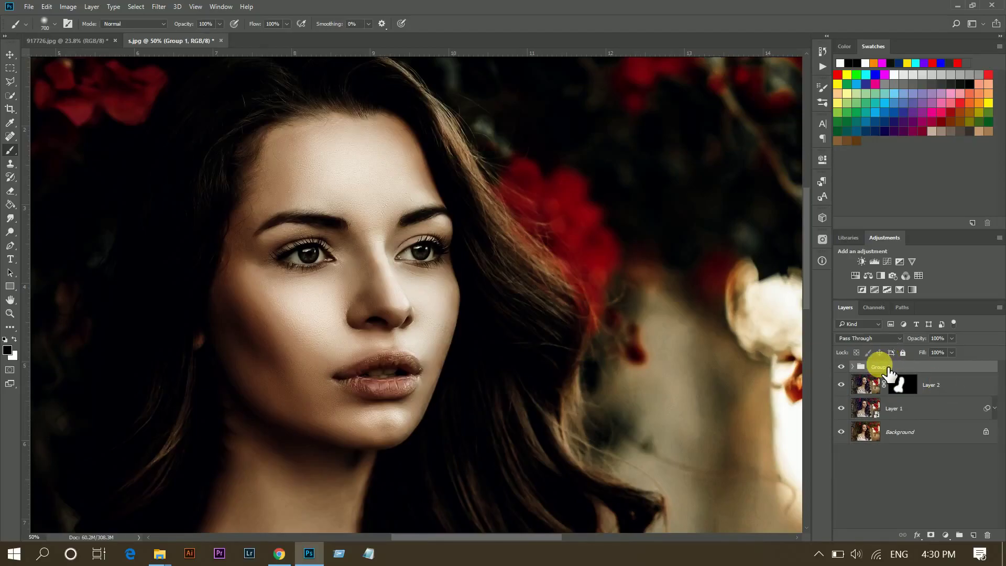
click(931, 535)
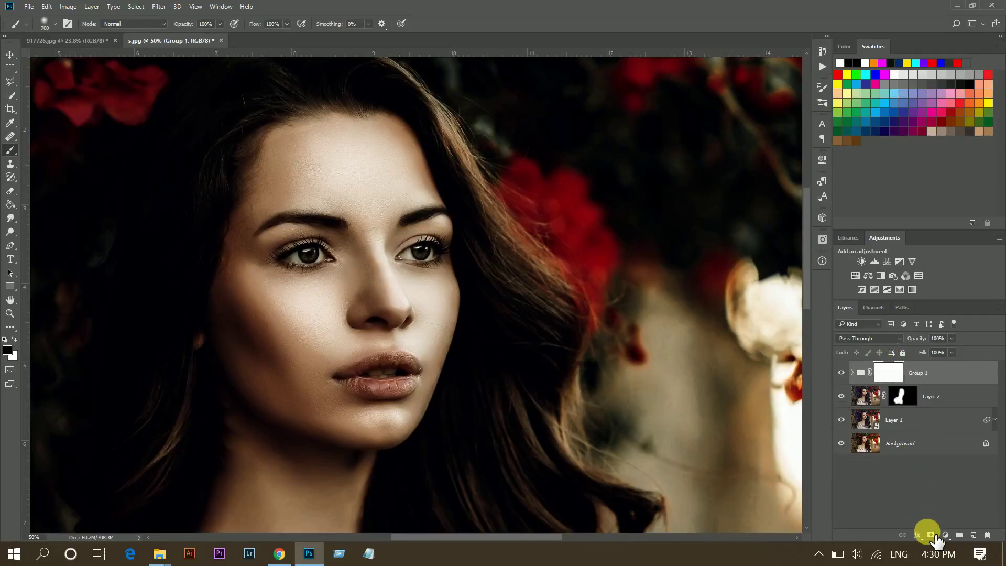
Apply the merged image to Group 1's mask with Multiply blending at 100% opacity.
click(68, 7)
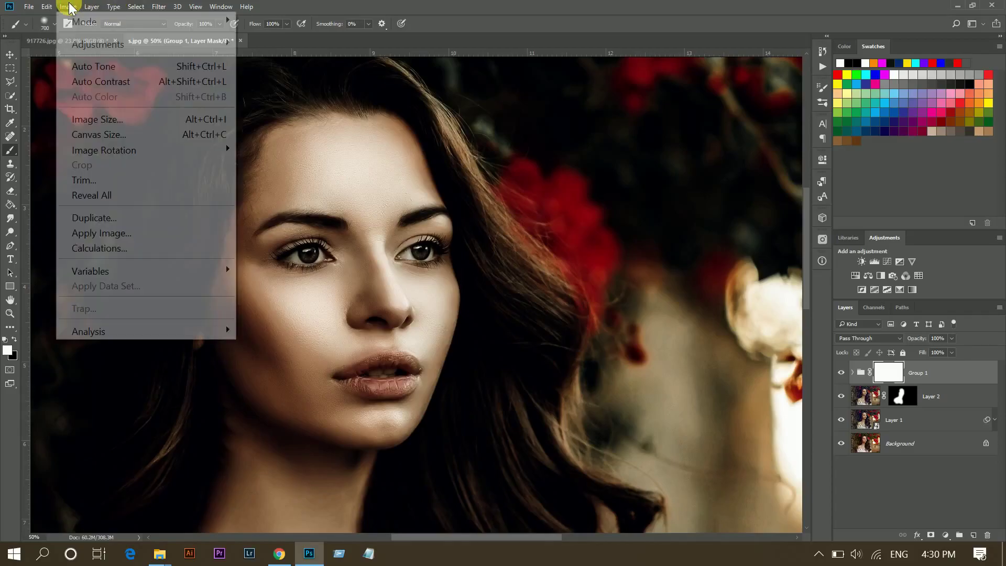
click(121, 234)
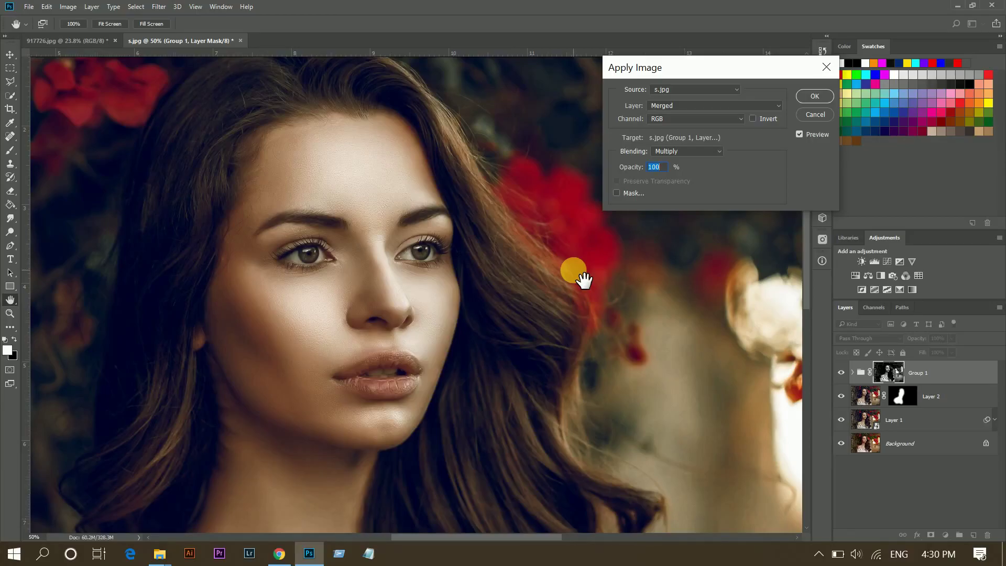
key(ctrl+0)
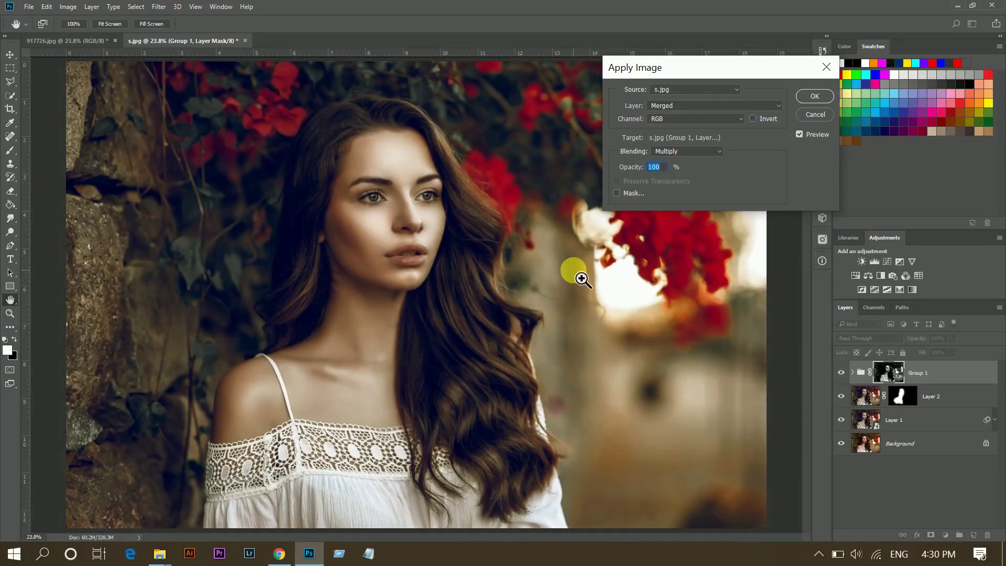
click(800, 136)
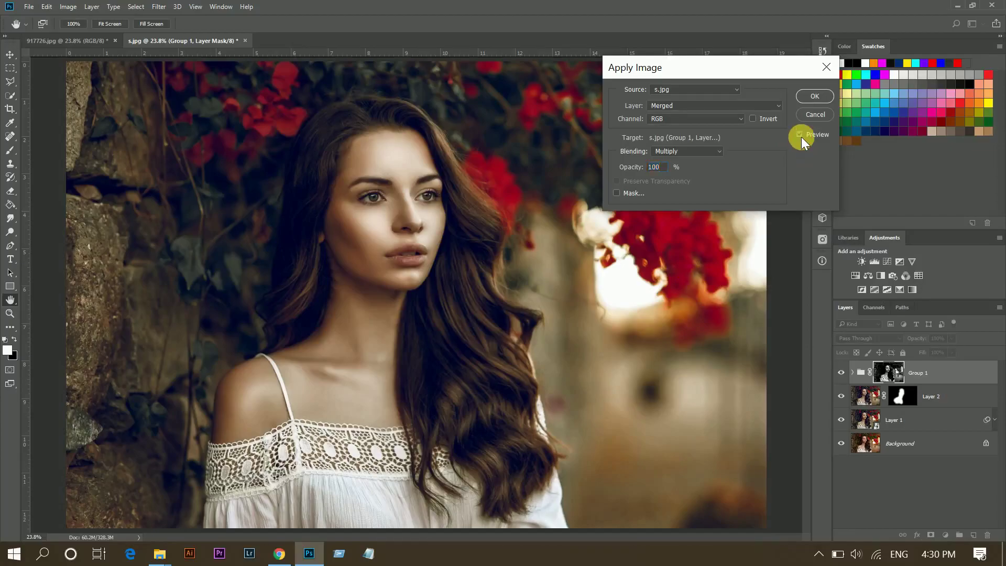
click(800, 136)
key(ctrl+plus)
key(ctrl+plus)
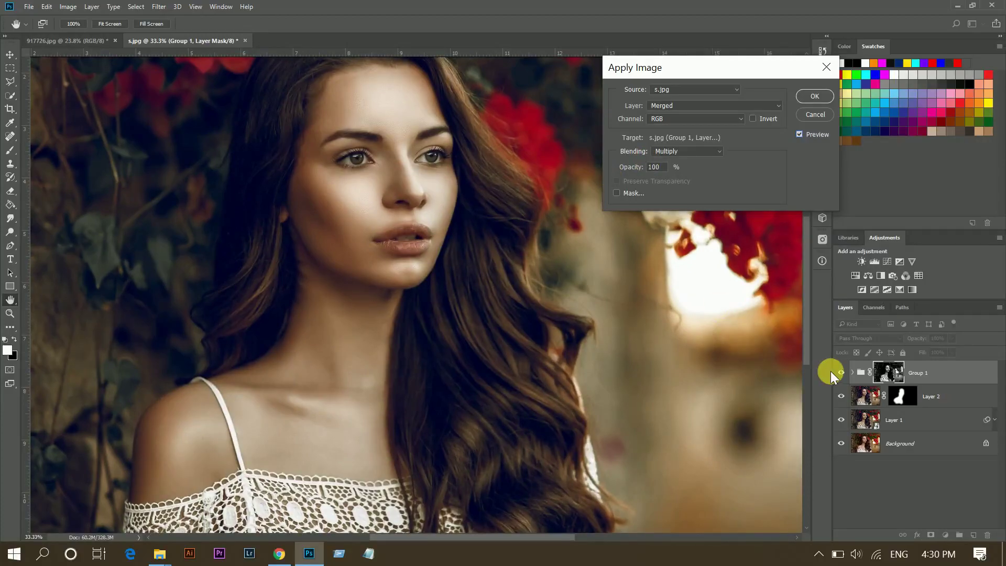
click(821, 97)
key(b)
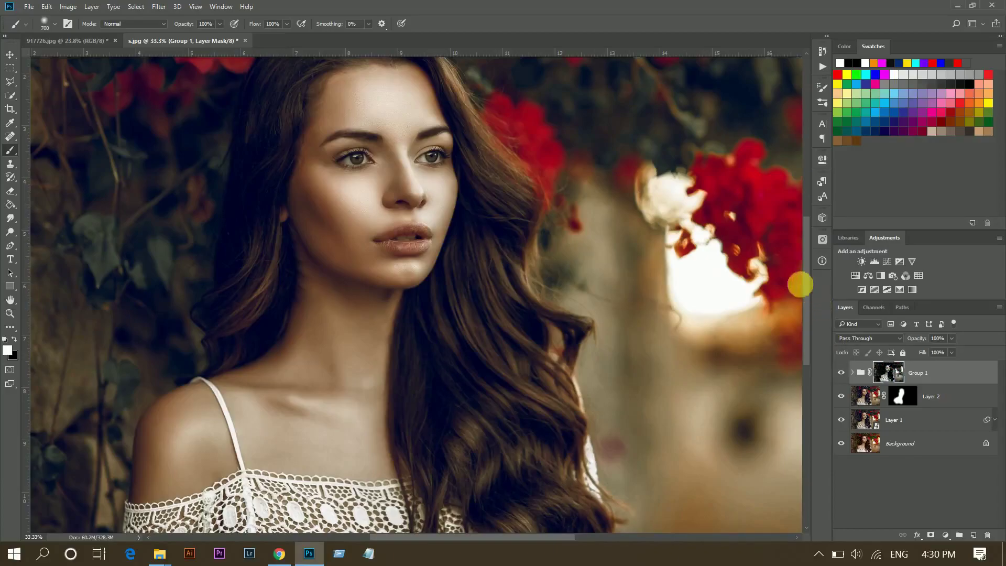
Compare the portrait with and without Group 1, fitting the whole photo in view.
drag(806, 266, 807, 233)
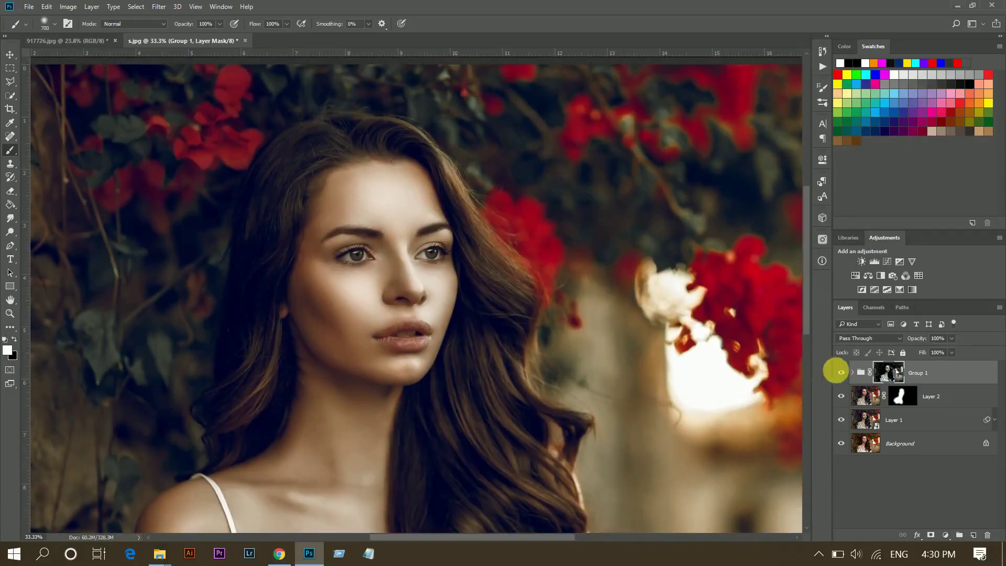
click(841, 372)
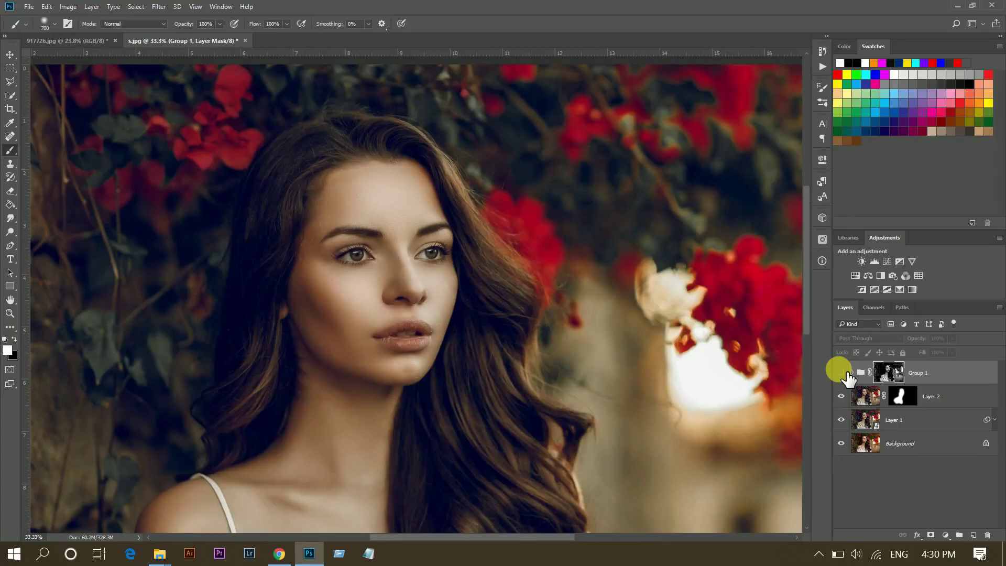
click(841, 373)
click(841, 373)
click(841, 372)
click(841, 373)
click(841, 373)
key(ctrl+0)
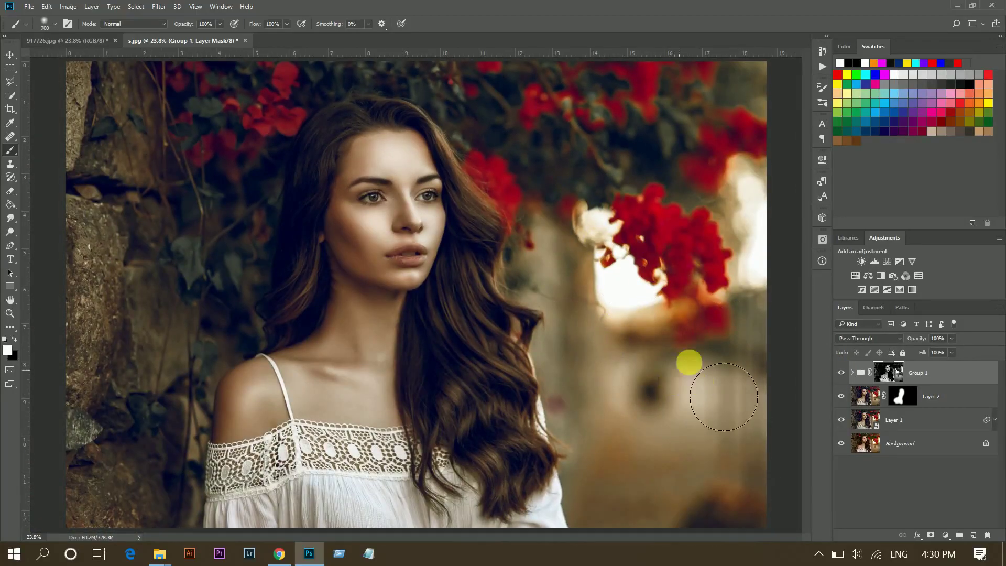
click(841, 372)
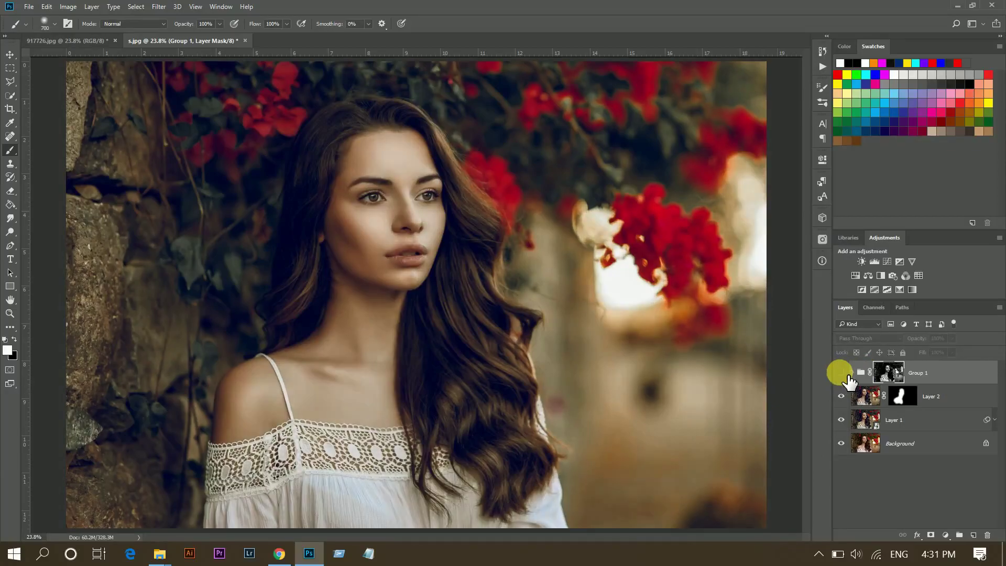
click(842, 372)
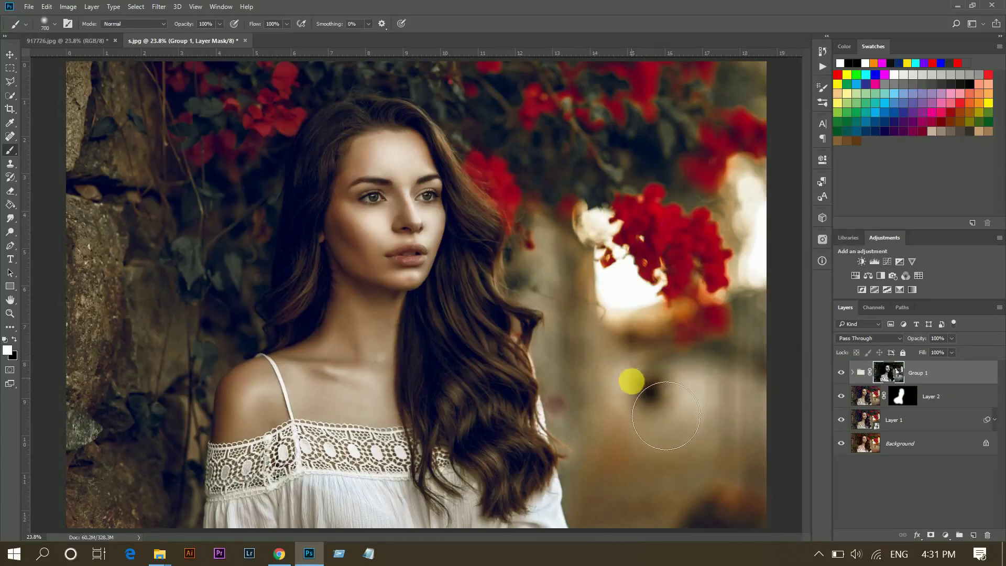
Reset colours to default black and white and check Group 1's masked background result.
click(11, 340)
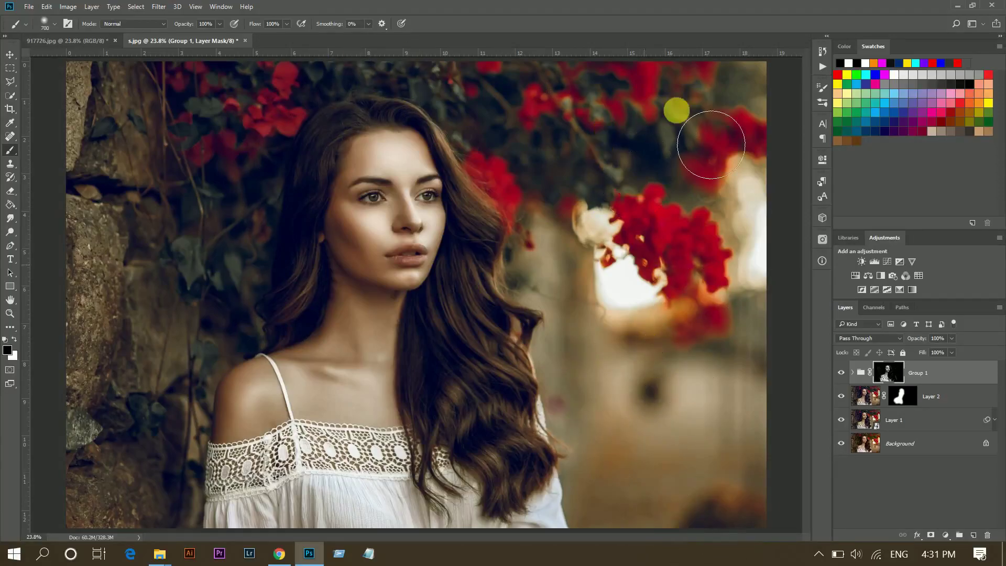
click(841, 372)
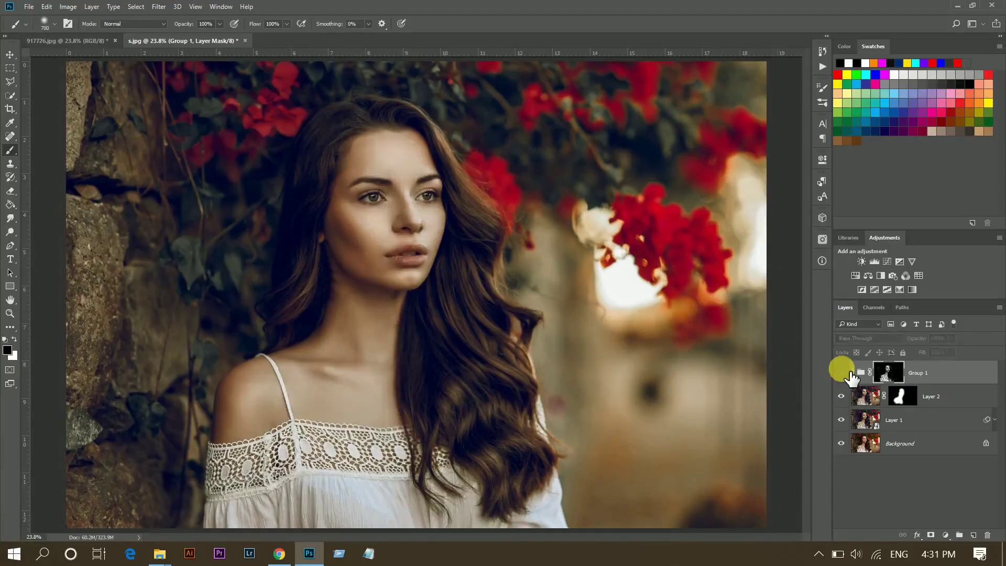
click(842, 372)
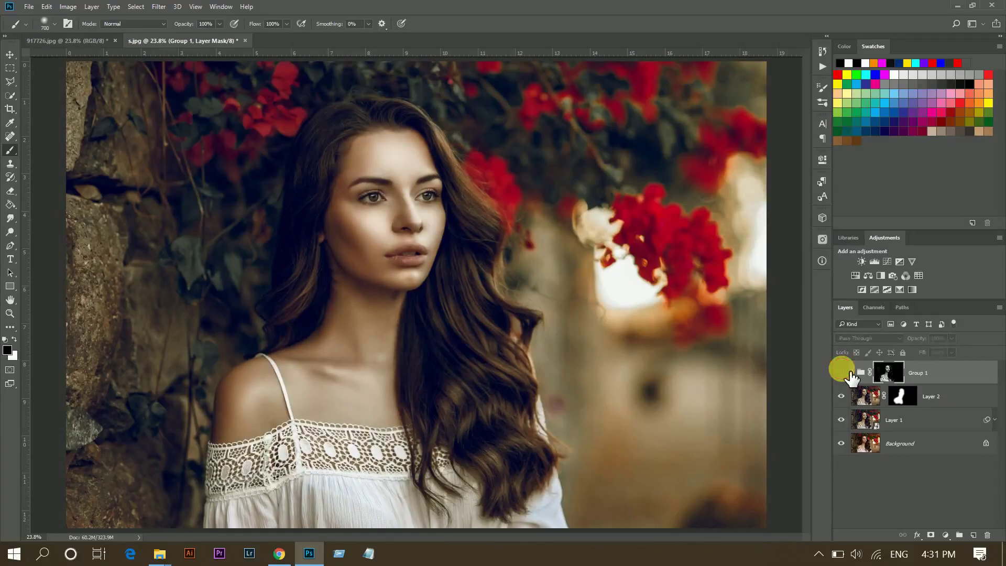
click(841, 373)
click(841, 373)
click(842, 373)
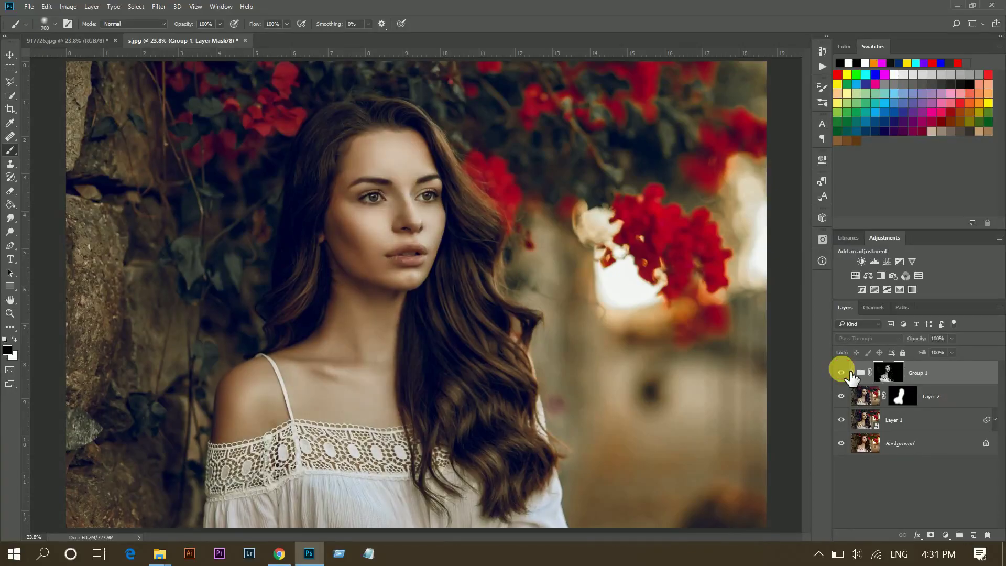
click(842, 373)
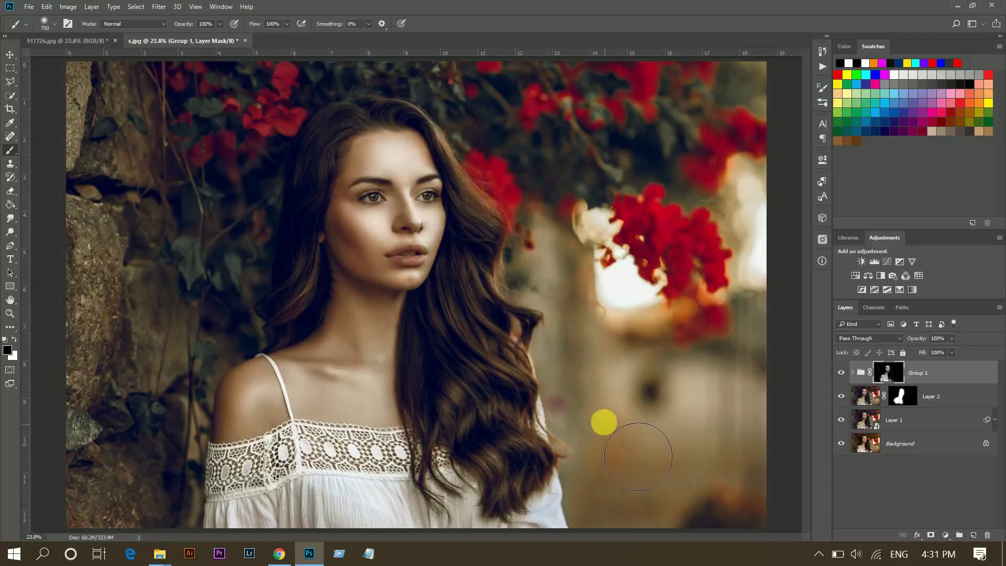
scroll(603, 422, up, 3)
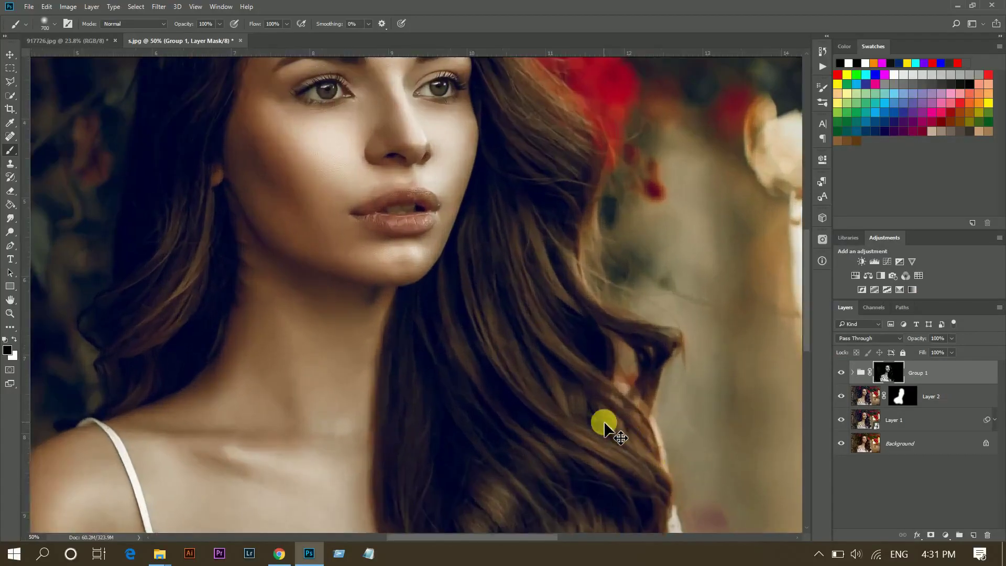
key(ctrl+plus)
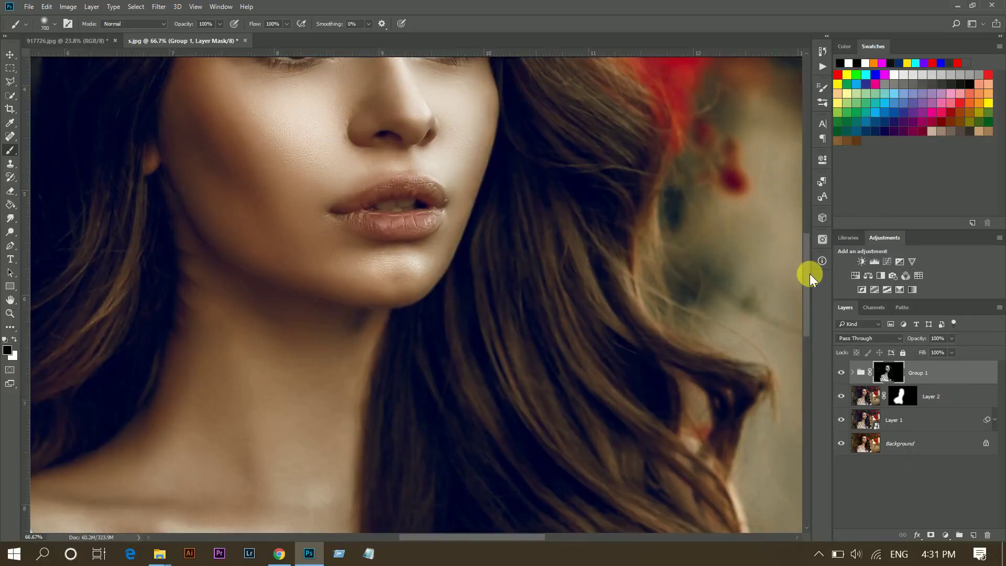
drag(805, 265, 807, 220)
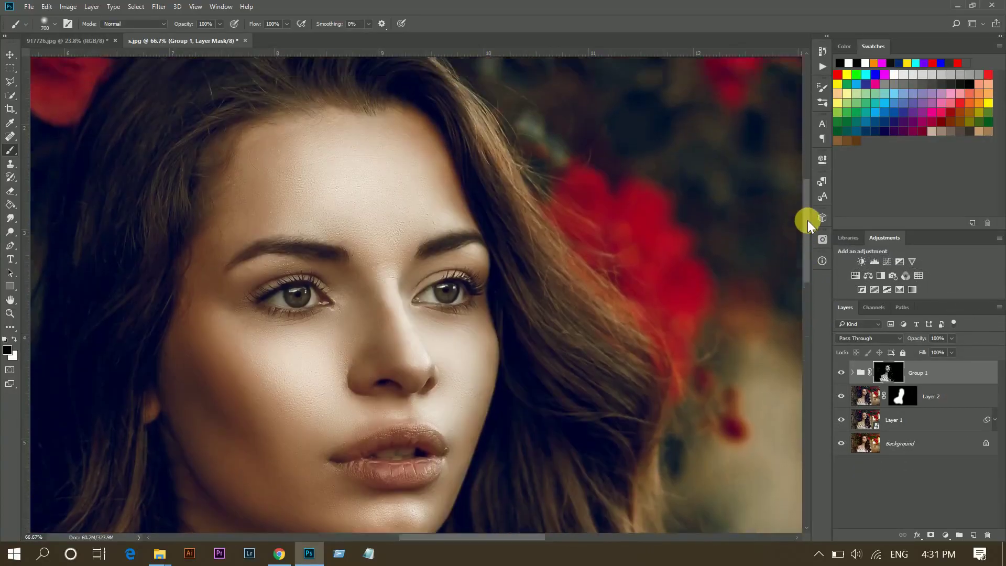
Set Group 1's opacity to 100% with the group itself targeted instead of its mask.
click(951, 338)
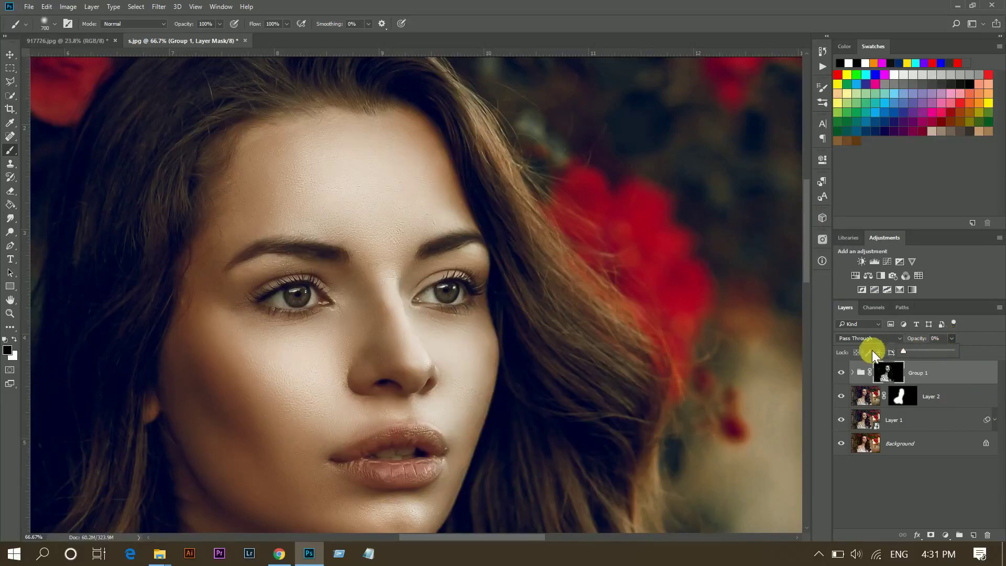
drag(872, 350, 939, 389)
click(926, 387)
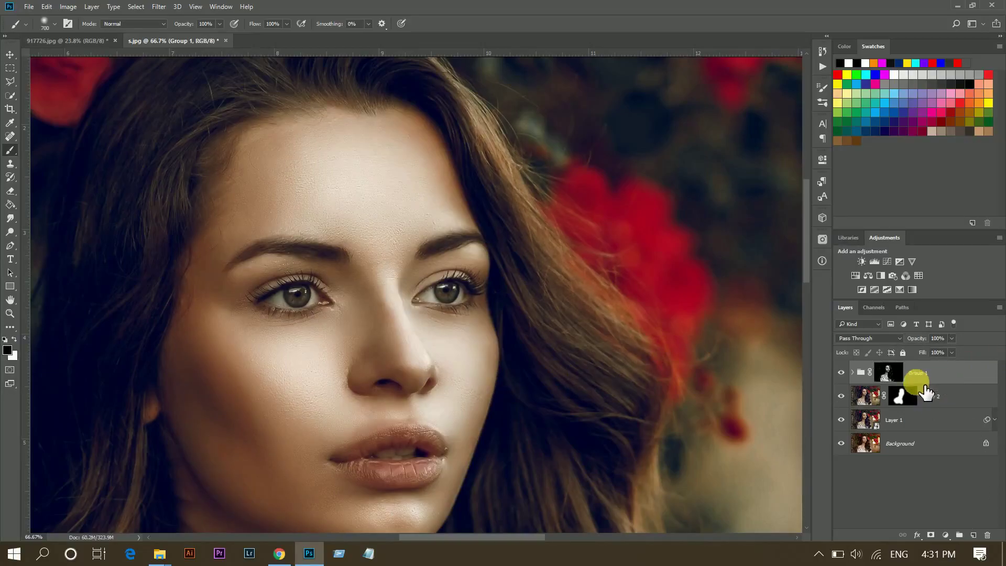
key(ctrl+0)
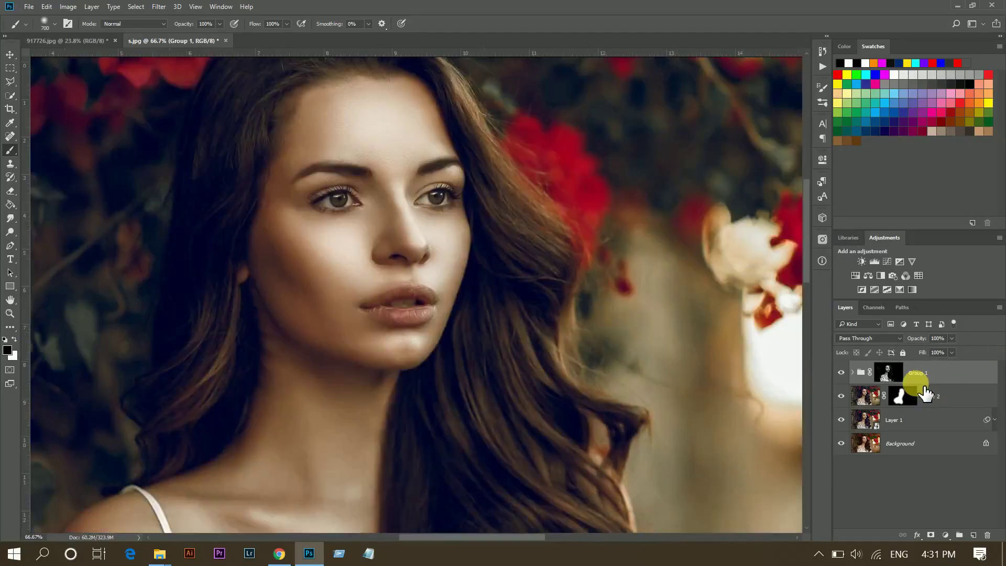
key(ctrl+plus)
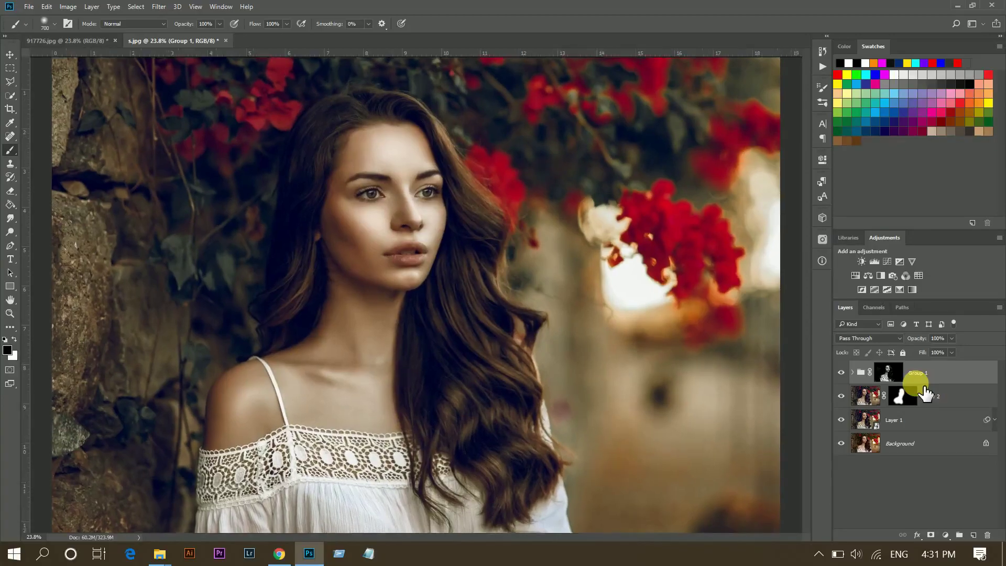
key(ctrl+minus)
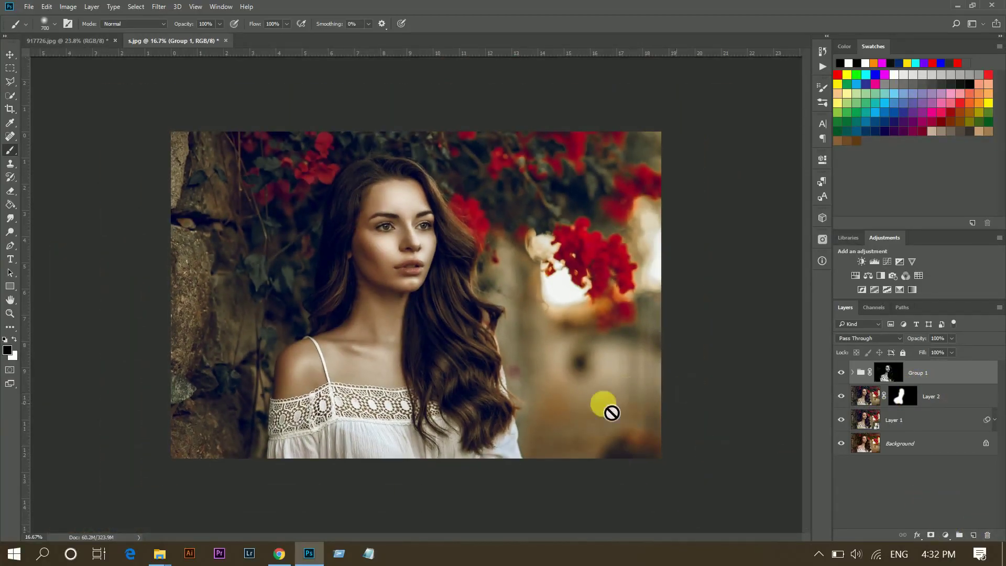
Add Layer 4 with an orange brush dab right of the woman, blended in Screen.
click(974, 534)
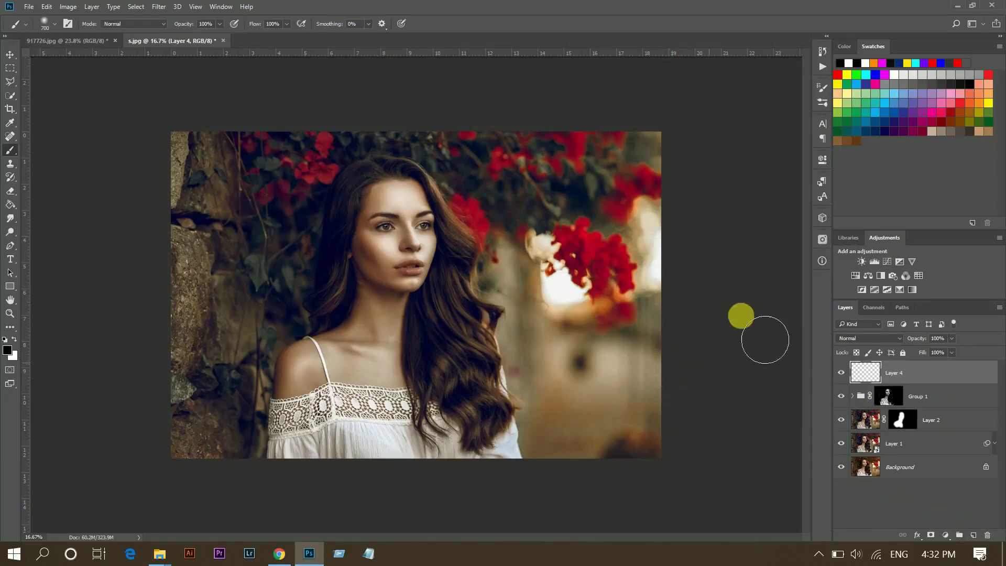
click(874, 63)
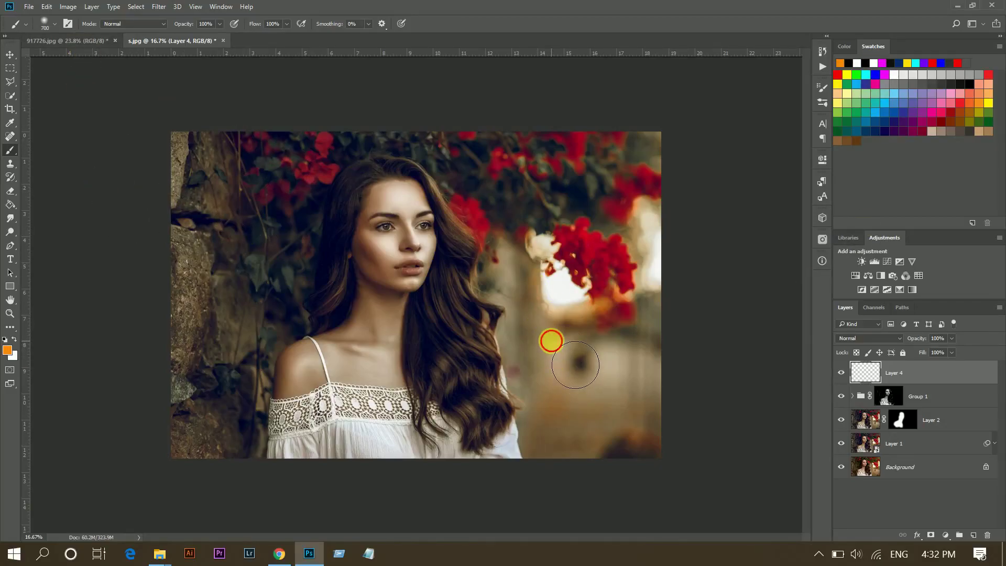
click(551, 341)
click(870, 338)
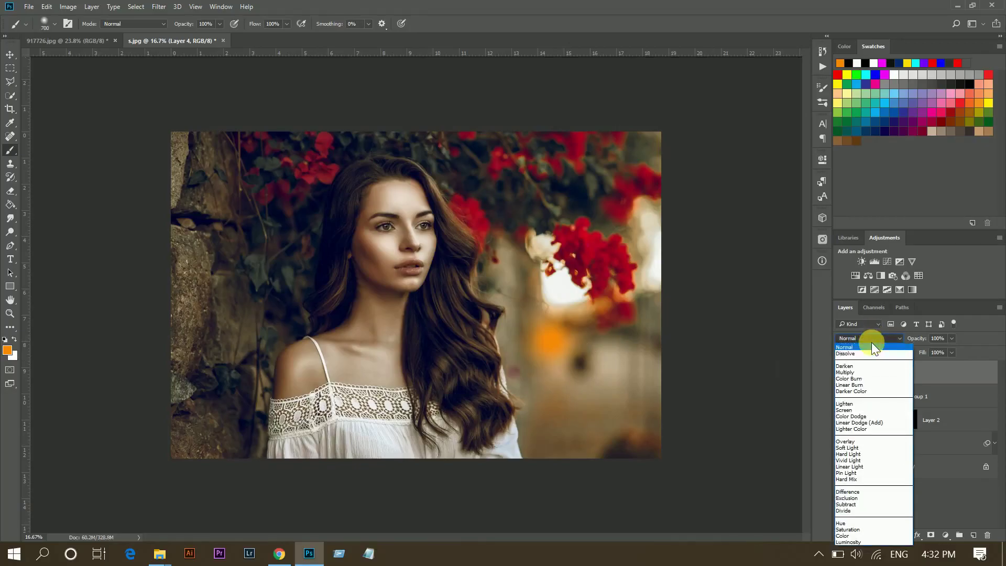
click(860, 410)
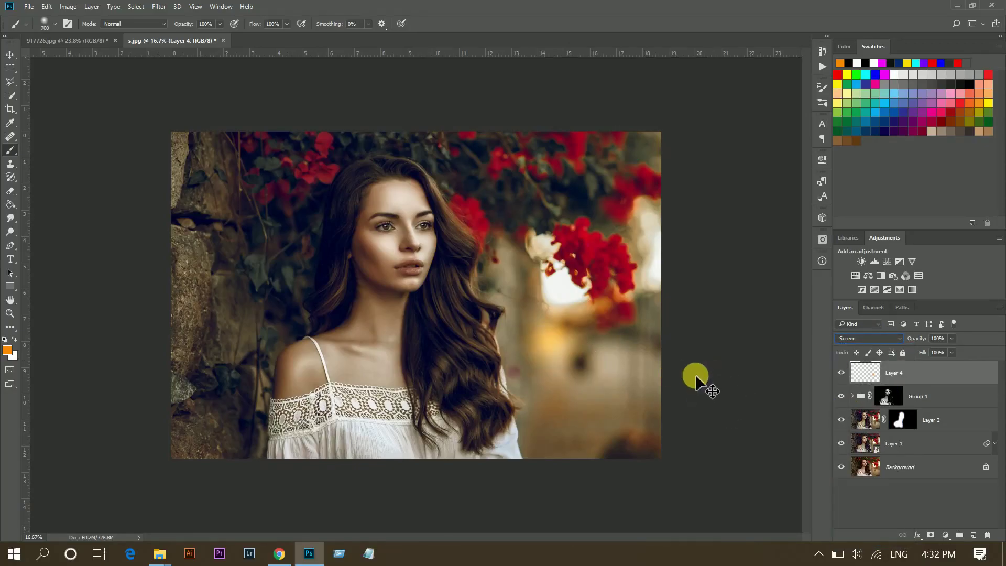
Scale the orange dab to about 407% into a wide glow toward the lower right.
key(ctrl+t)
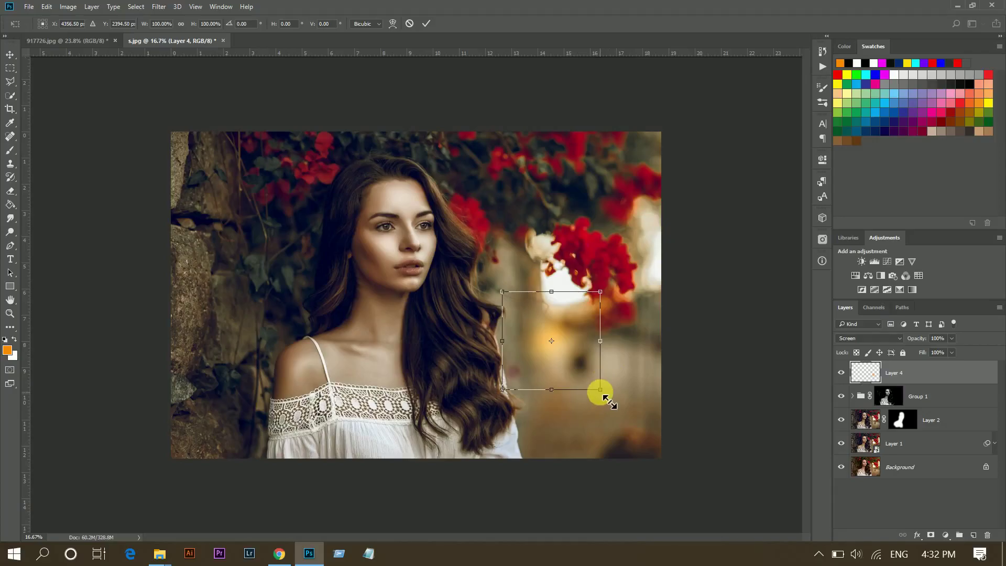
drag(601, 391, 712, 500)
drag(679, 408, 709, 416)
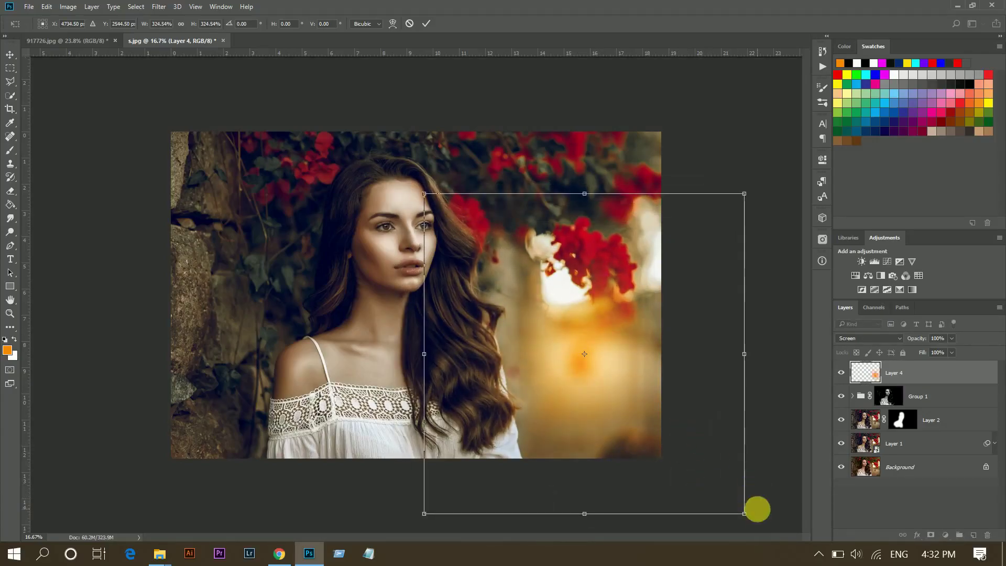
drag(745, 514, 813, 534)
mouse_move(754, 435)
mouse_down()
mouse_move(764, 451)
mouse_move(765, 420)
mouse_up()
key(b)
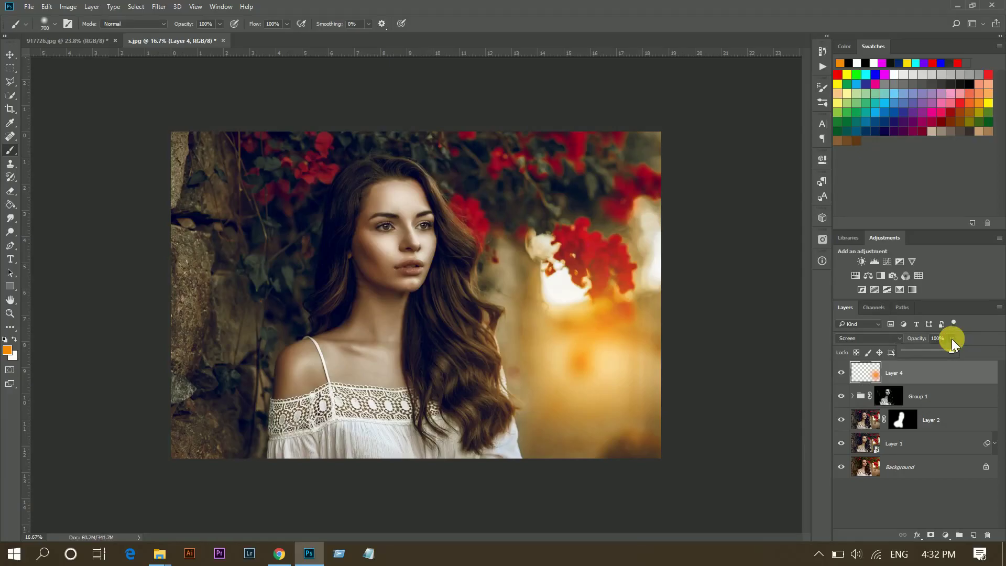
Lower Layer 4's opacity to 55% and compare the photo with and without the glow.
click(937, 351)
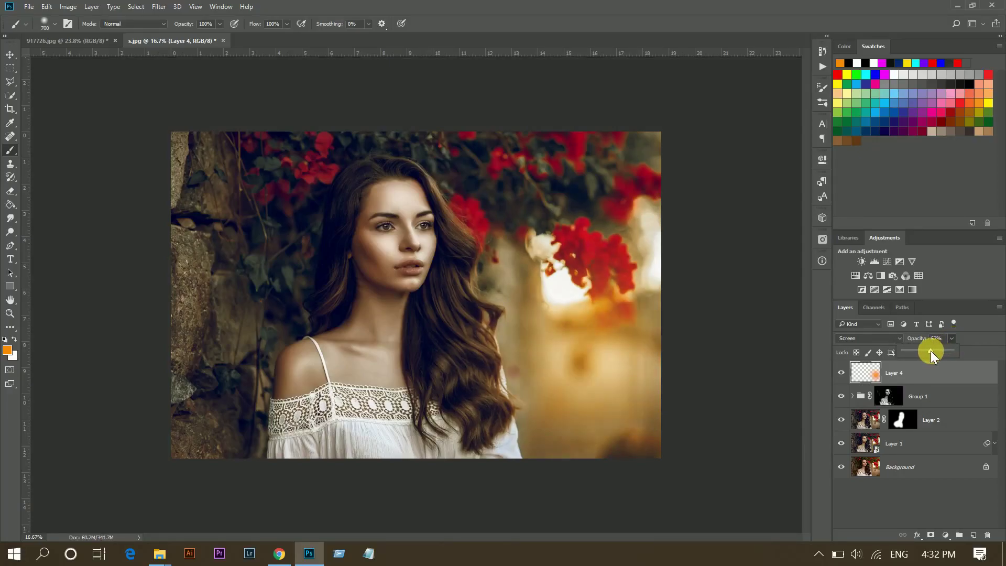
drag(931, 350, 929, 353)
click(855, 376)
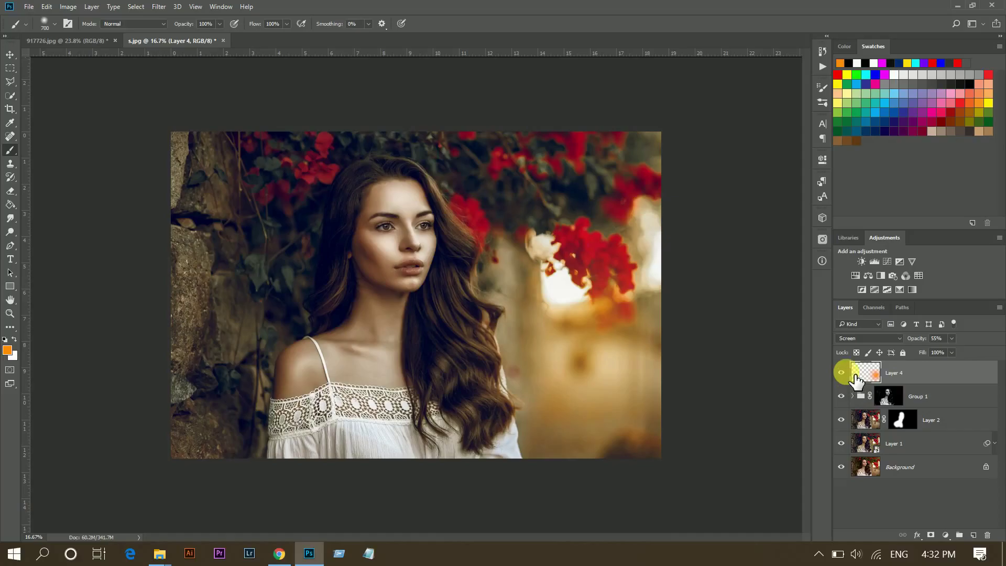
click(842, 373)
click(841, 372)
click(843, 371)
click(843, 372)
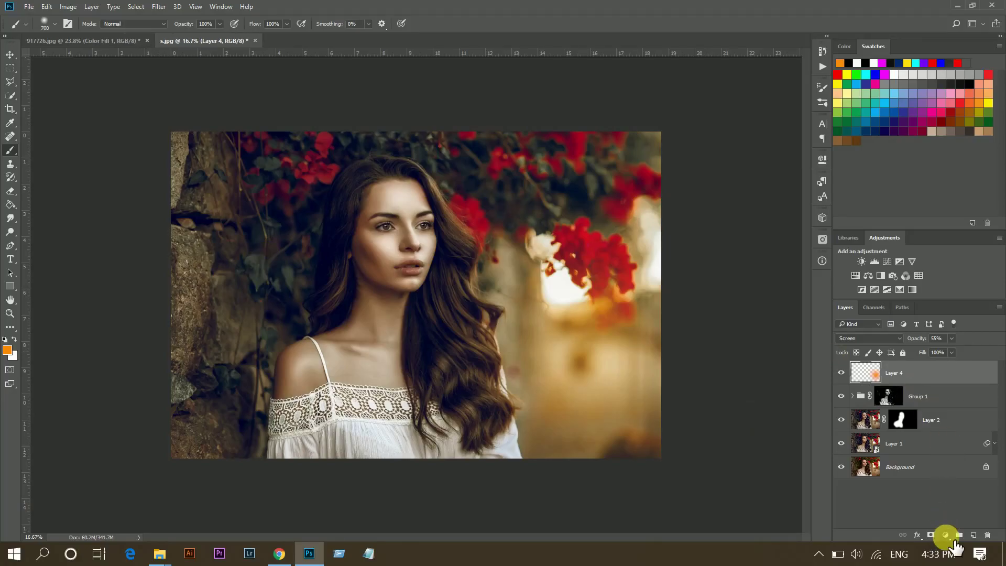
Add a Solid Color fill layer with grey-brown hex 746a64.
click(947, 536)
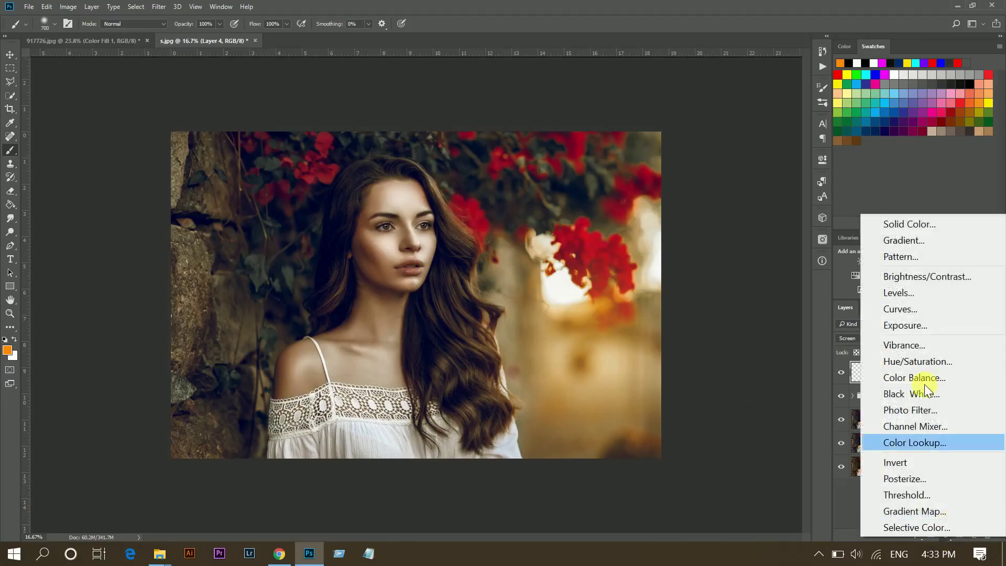
click(914, 229)
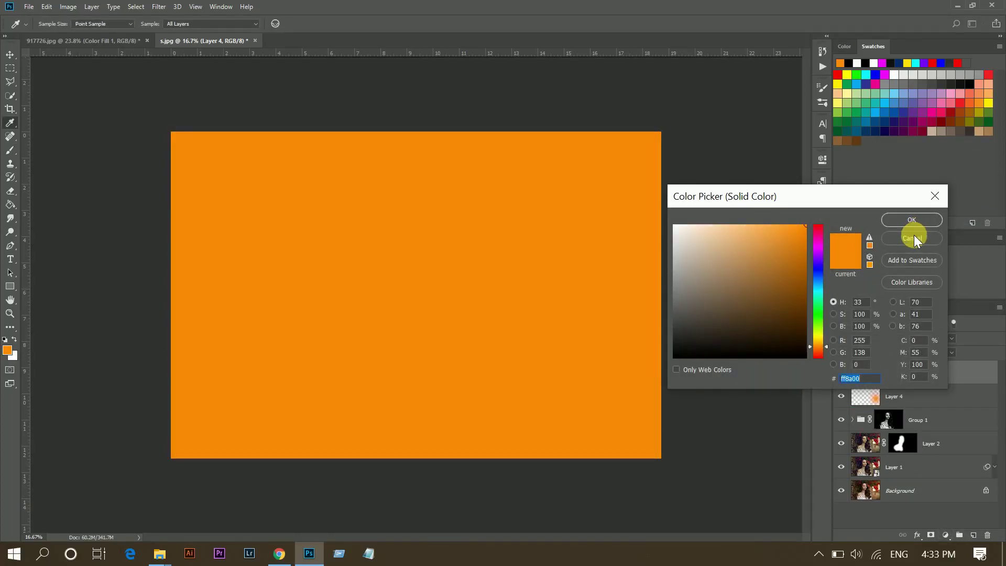
text(746a64)
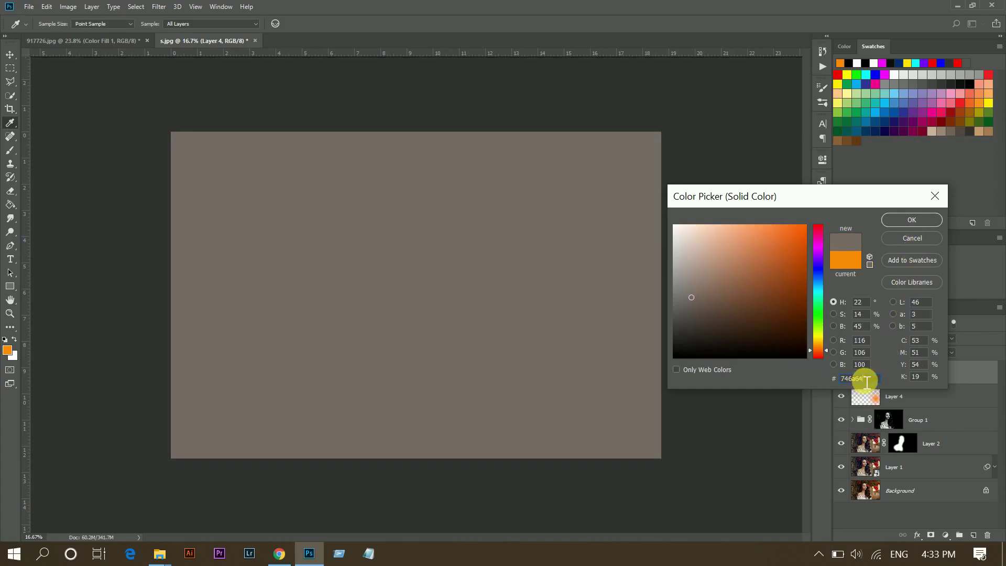
drag(860, 374, 835, 378)
click(894, 222)
Blend Color Fill 1 in Soft Light and compare the tint on and off.
click(881, 338)
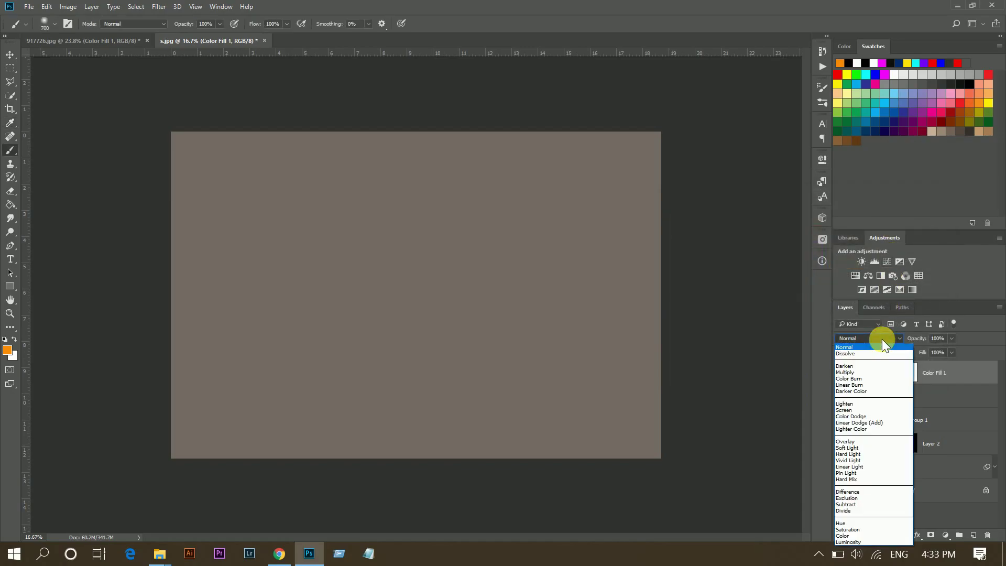
click(854, 447)
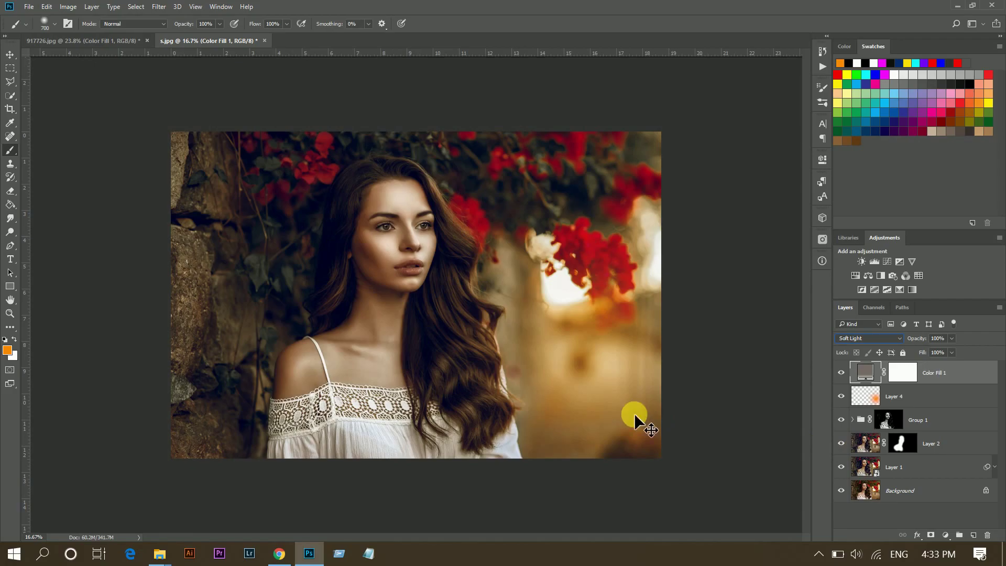
key(ctrl+plus)
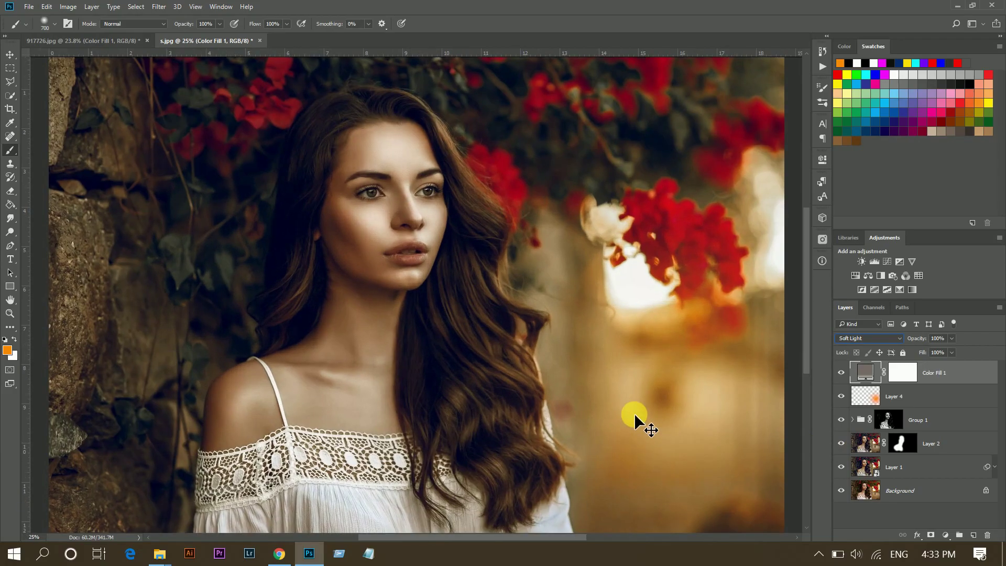
click(841, 374)
click(842, 375)
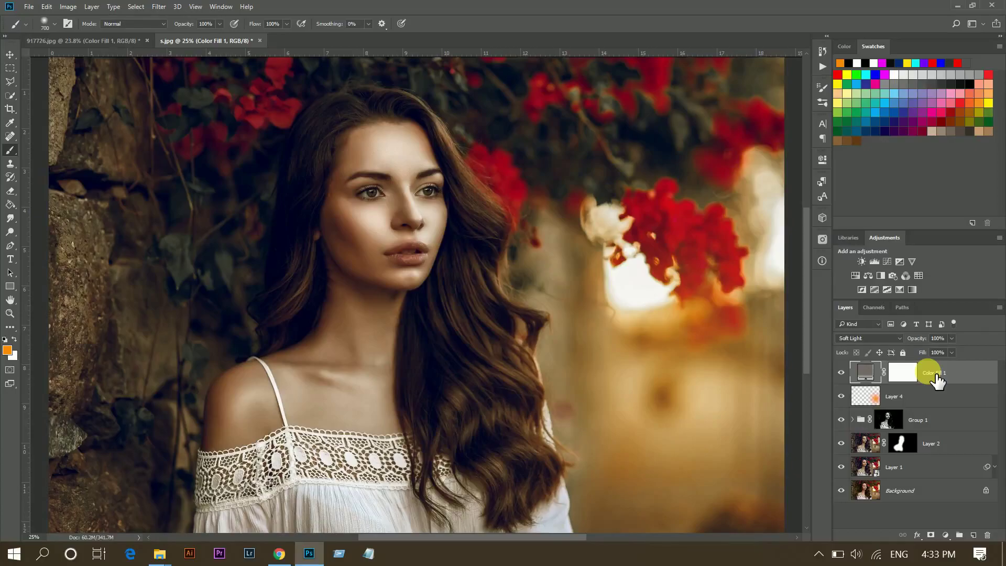
Stamp all visible layers into Layer 5 and apply a 1.5-pixel High Pass filter.
key(ctrl+shift+alt+e)
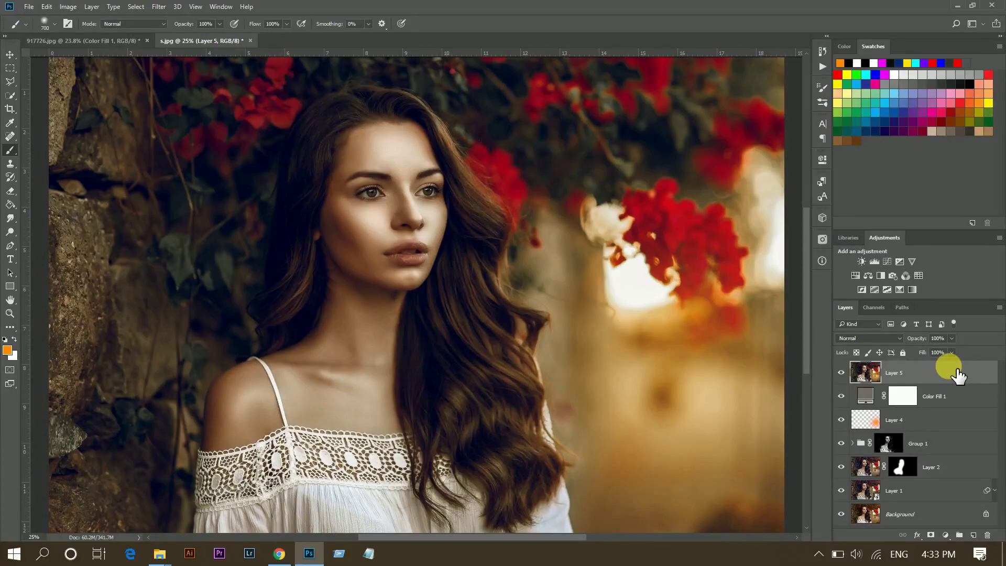
click(159, 6)
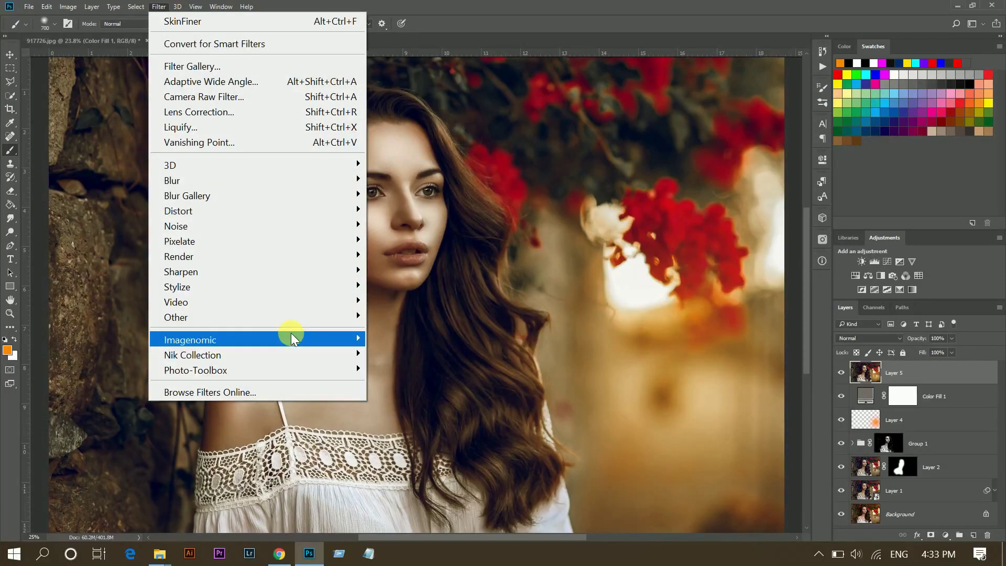
mouse_move(359, 317)
click(405, 332)
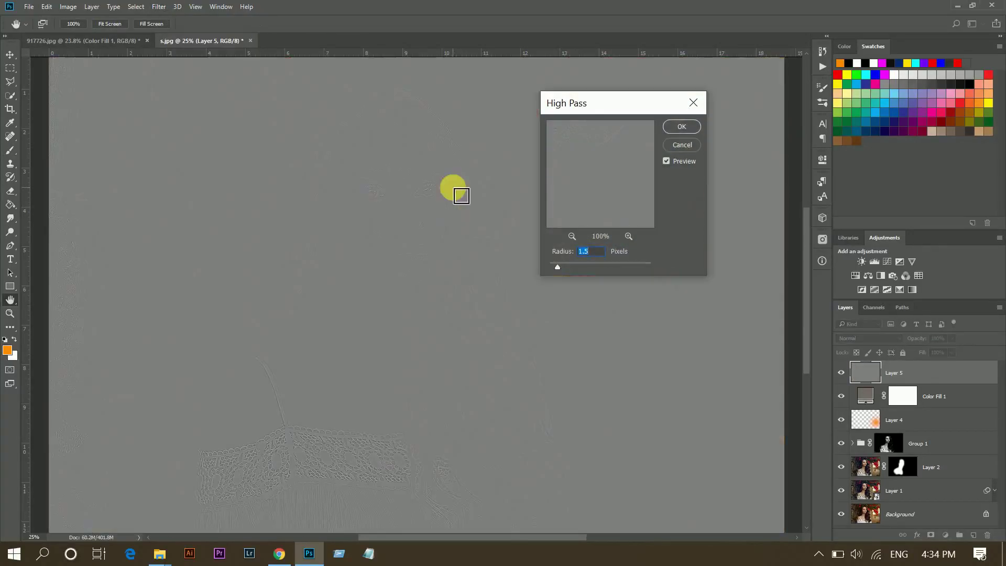
scroll(461, 196, up, 2)
scroll(451, 199, up, 1)
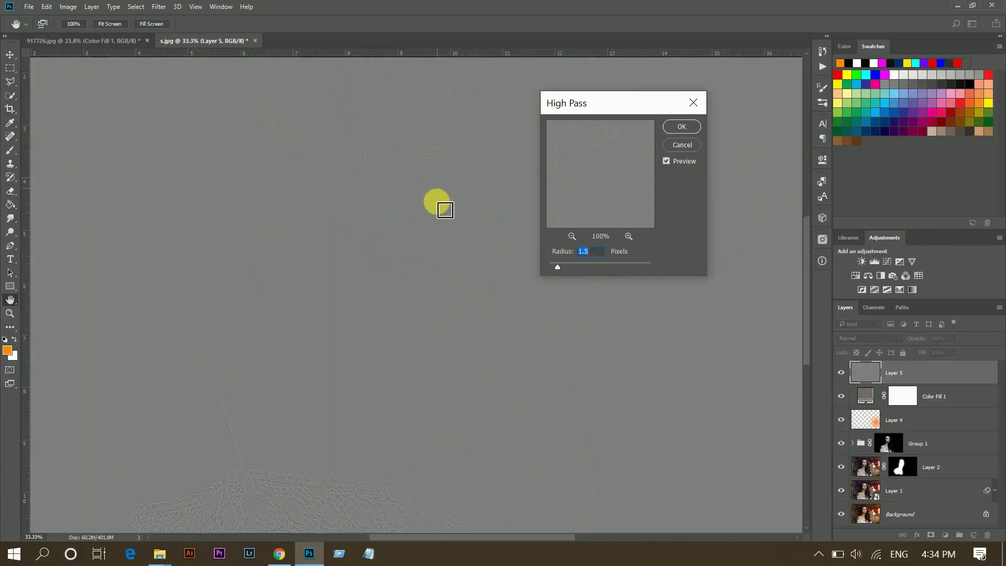
click(683, 128)
Blend the High Pass layer in Vivid Light and compare the sharpening on the face.
key(b)
click(870, 338)
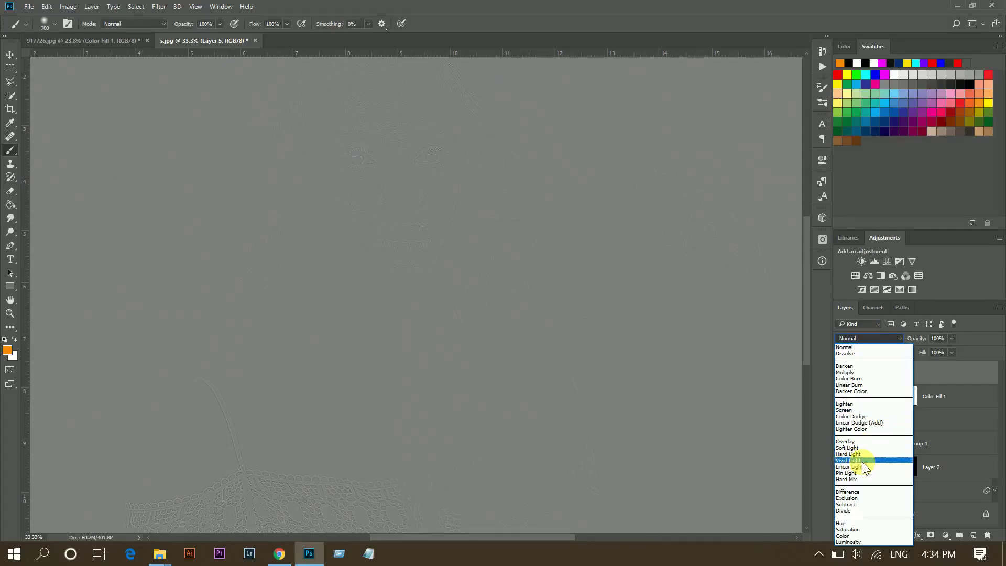
click(863, 461)
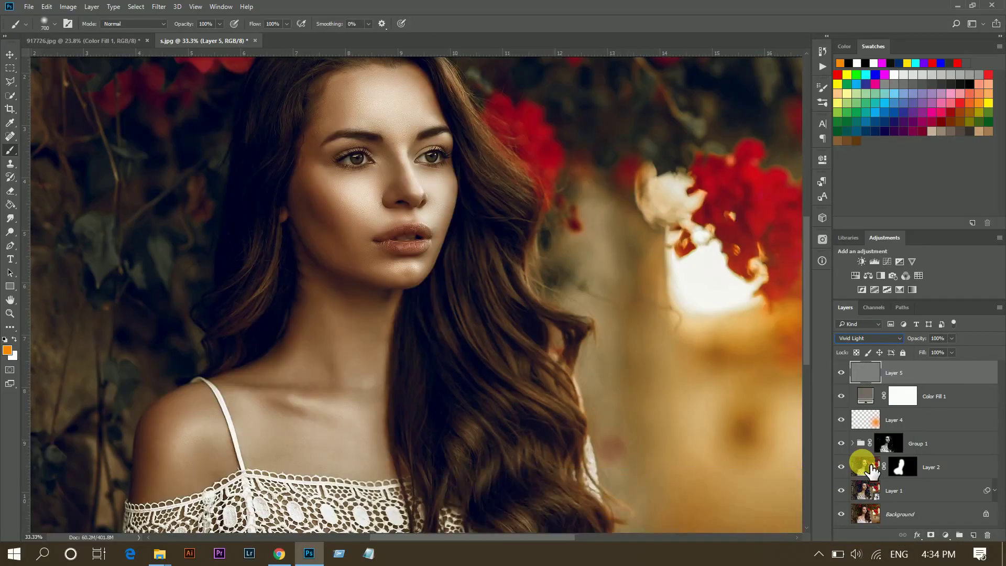
key(ctrl+plus)
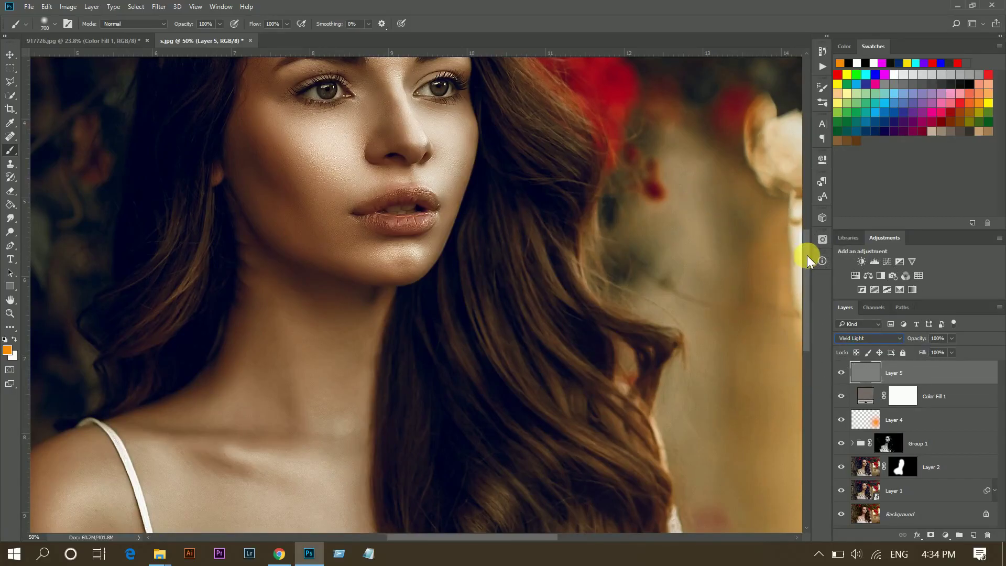
drag(807, 256, 807, 222)
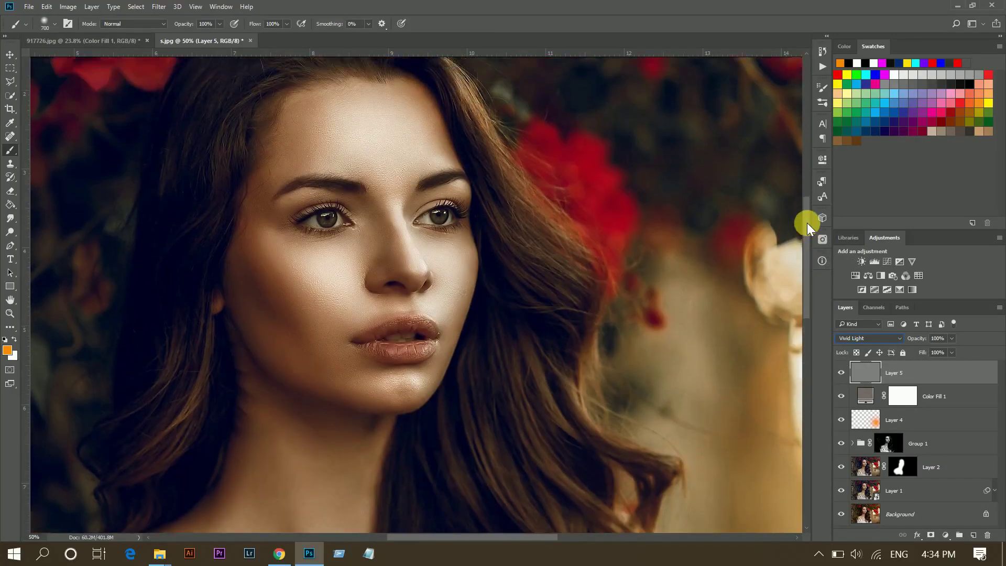
click(841, 373)
click(842, 373)
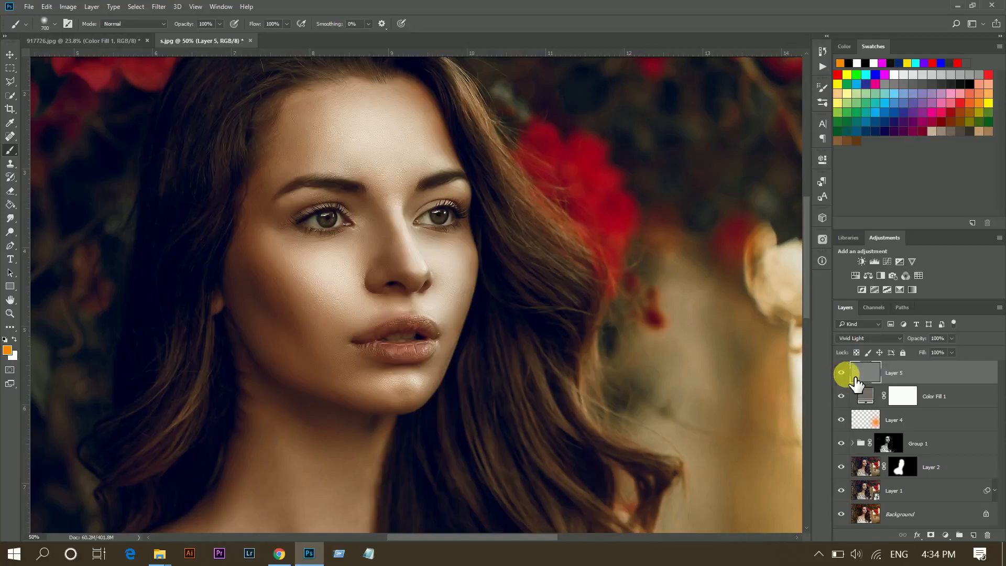
Reduce Layer 5's opacity to 63% and check the sharpening at 100% zoom.
click(951, 339)
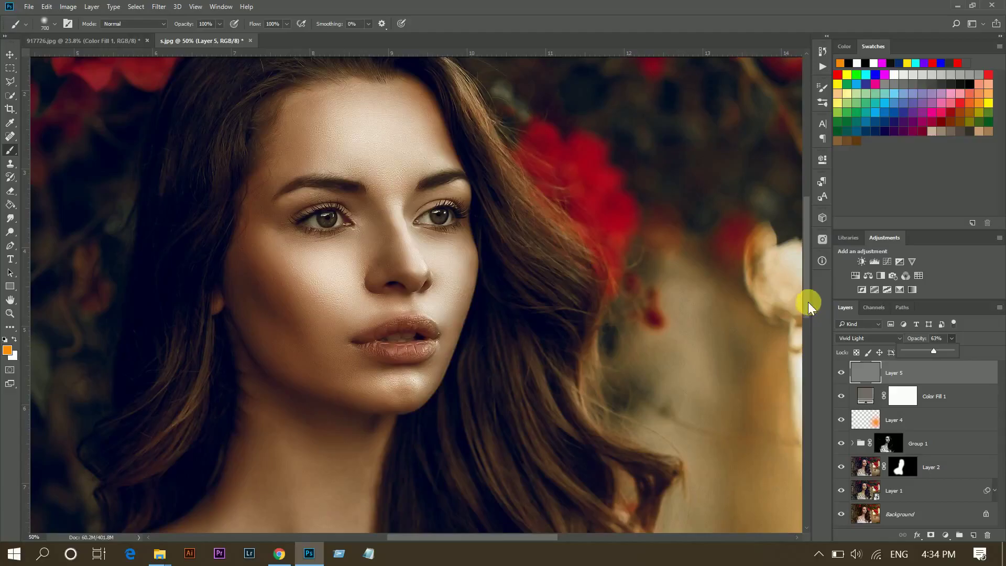
scroll(803, 311, up, 1)
key(ctrl+plus)
key(ctrl+plus)
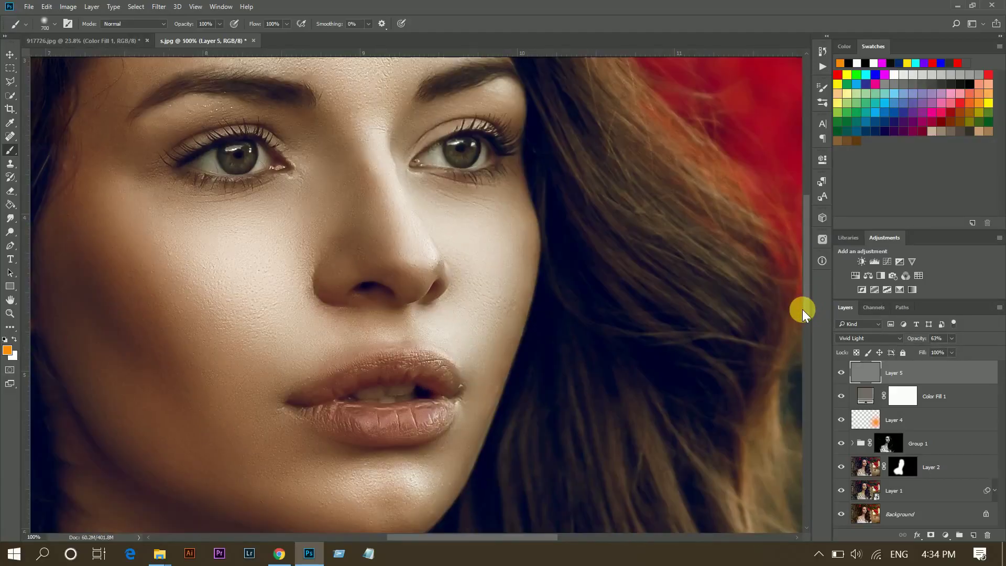
click(842, 373)
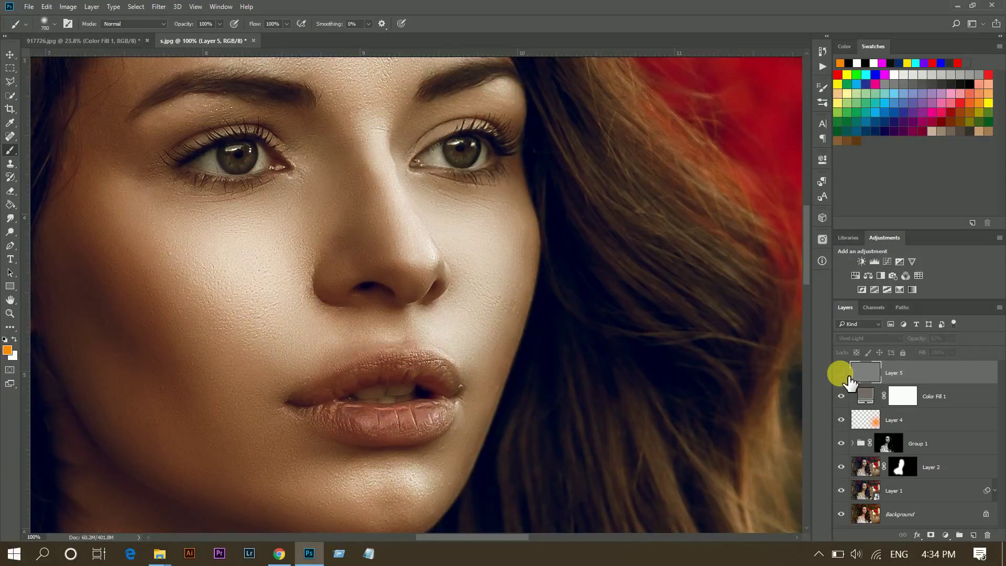
click(841, 373)
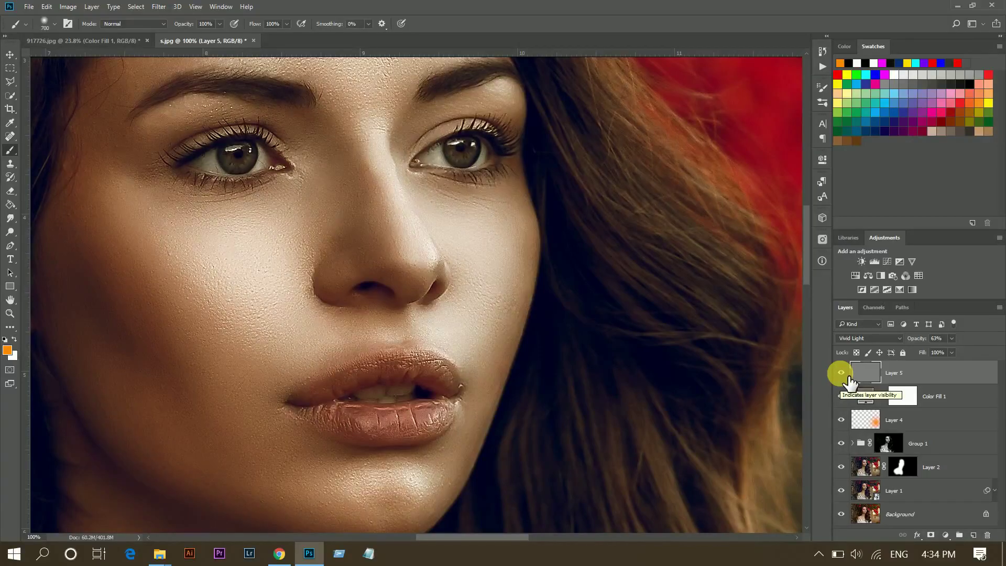
Select Layers 1 through 5 and group them into Group 2 with Ctrl+G.
shift+click(921, 492)
key(ctrl+g)
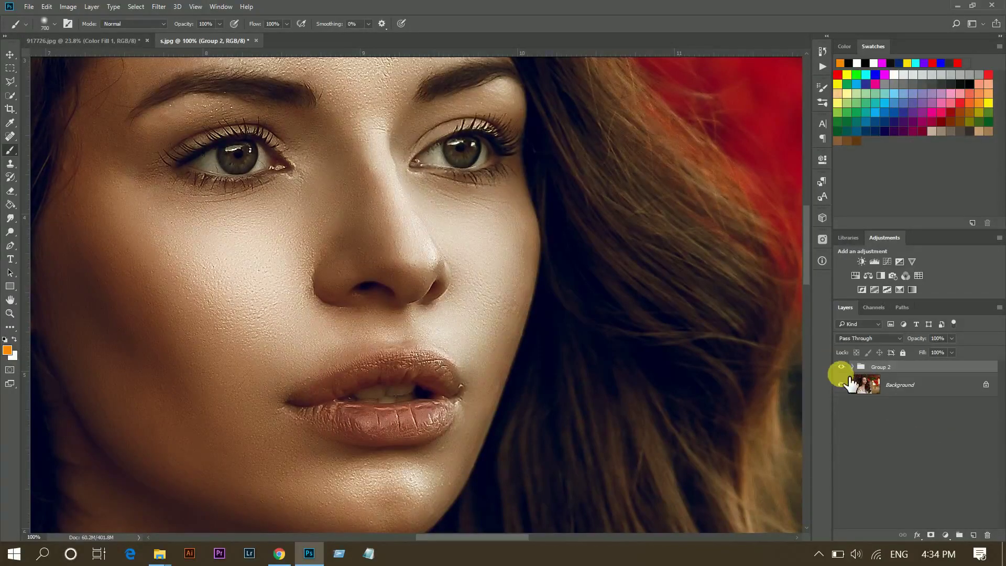
click(841, 367)
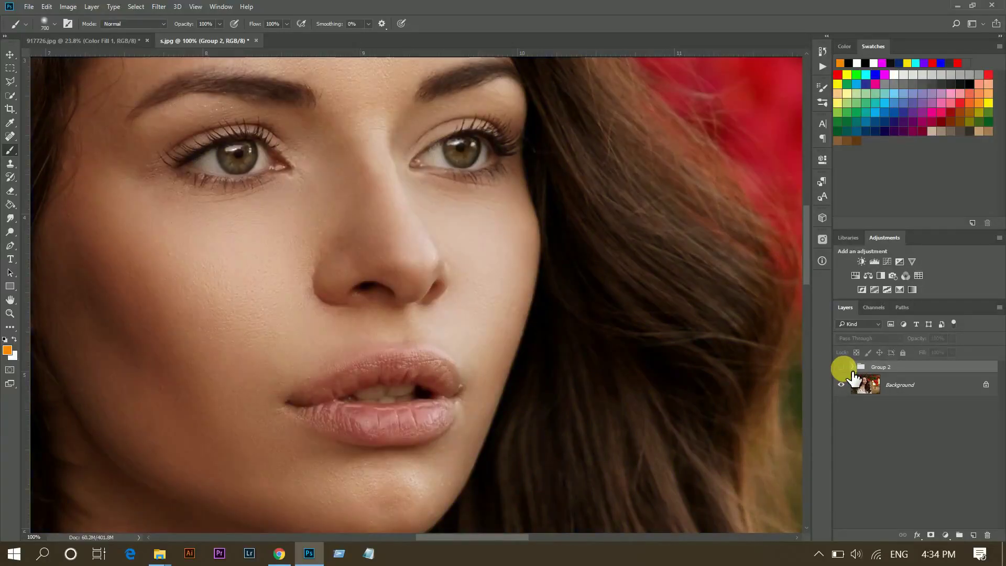
click(842, 368)
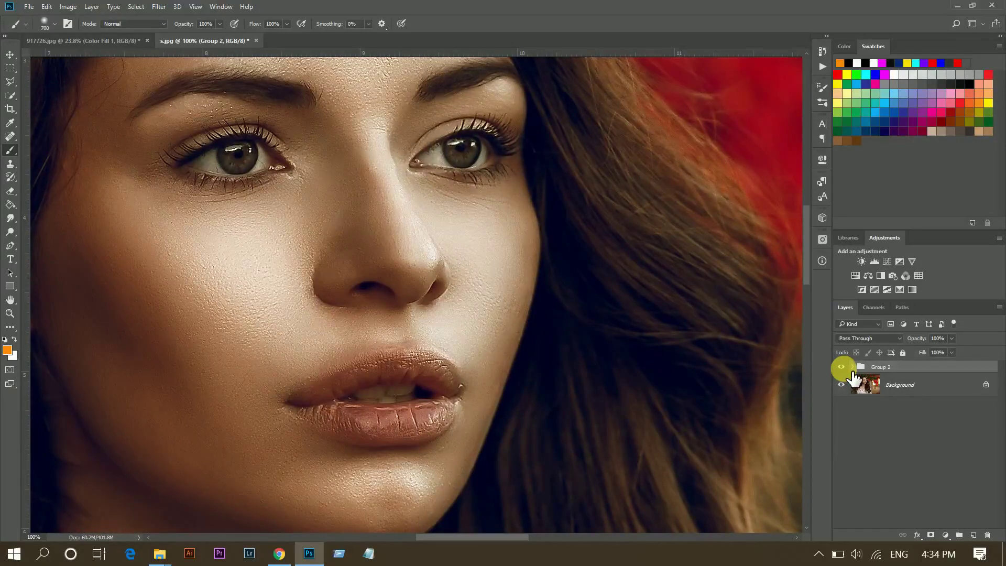
Fit the photo at 25% zoom and compare before and after by toggling Group 2.
key(ctrl+0)
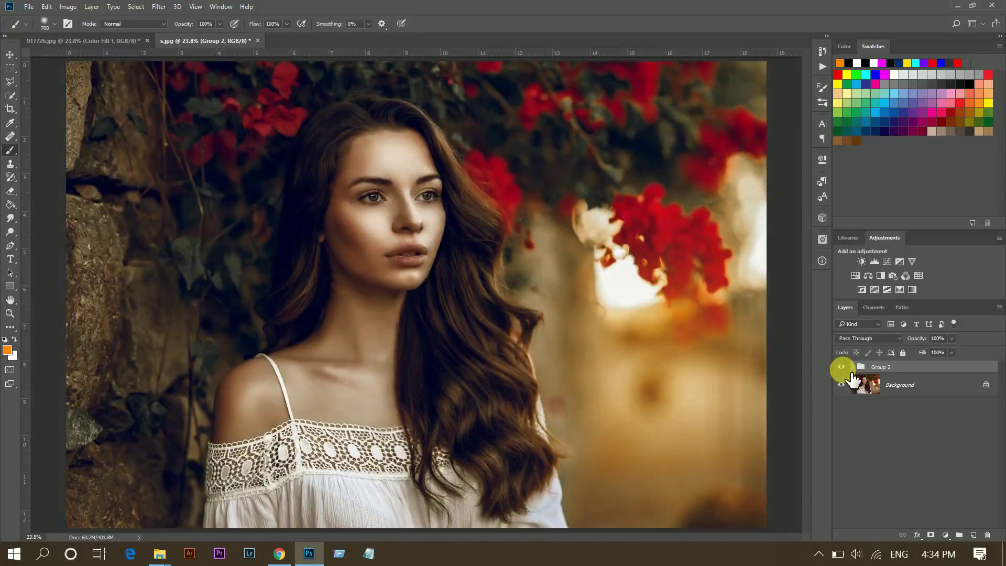
key(ctrl+plus)
click(841, 368)
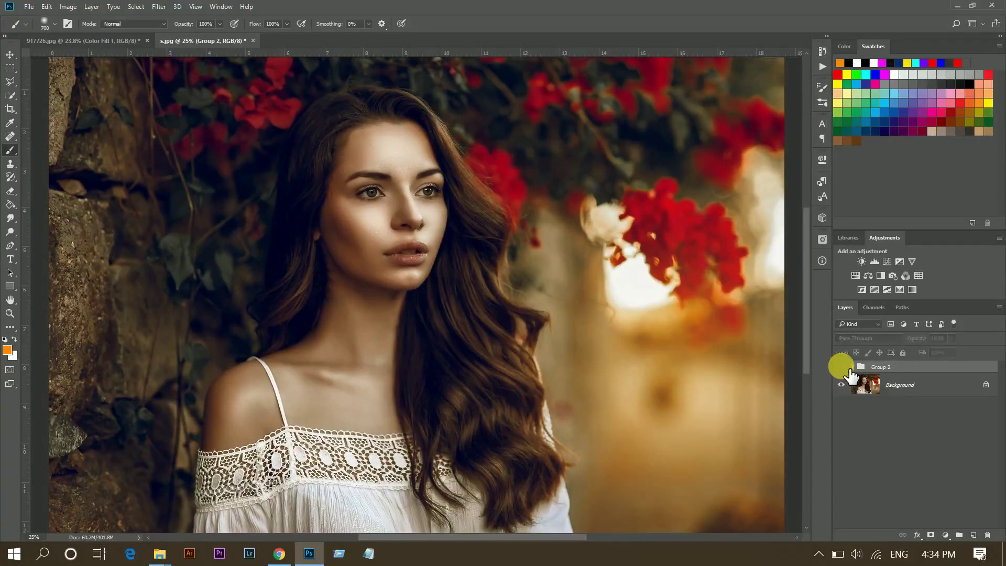
click(842, 368)
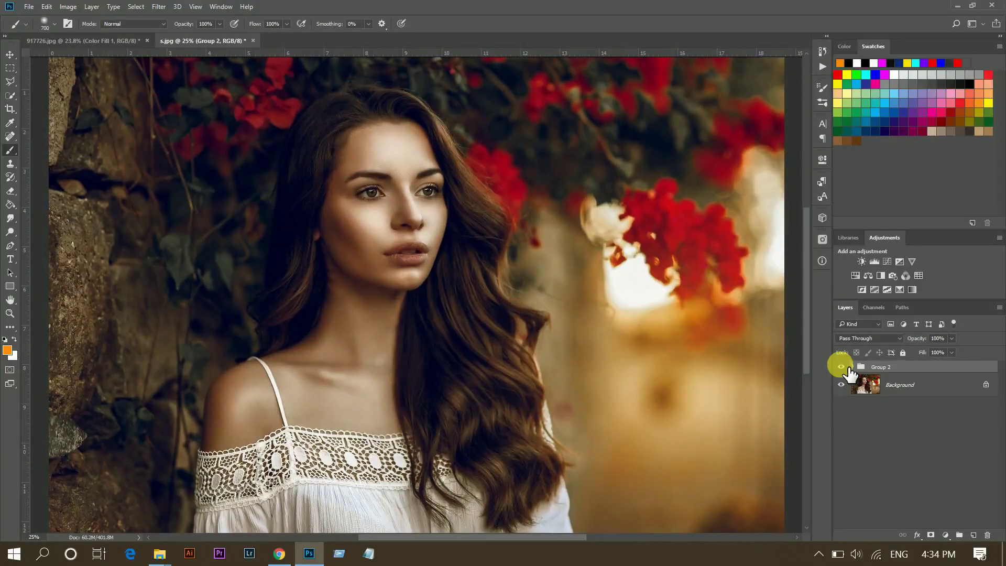
click(841, 367)
click(841, 368)
click(842, 367)
click(841, 368)
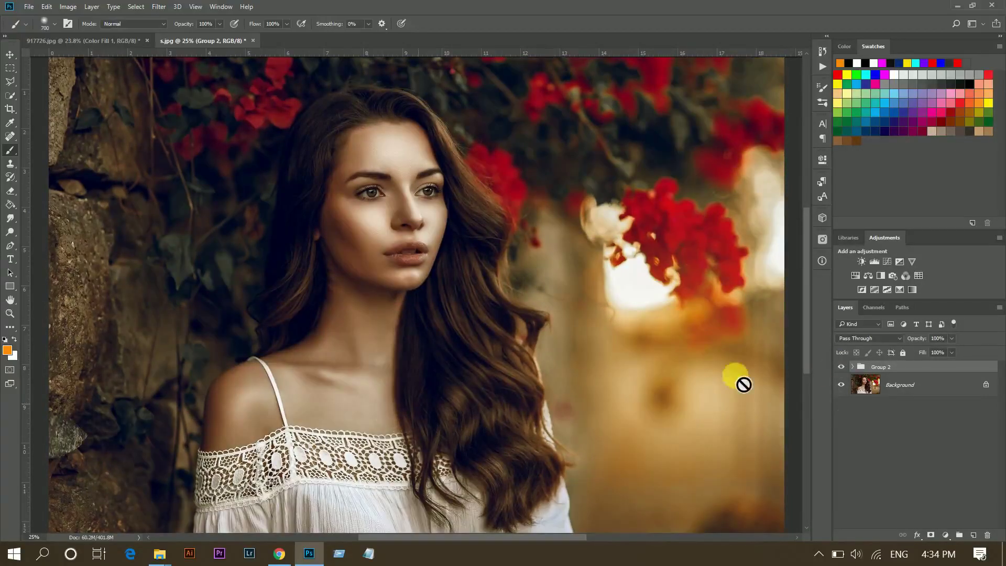